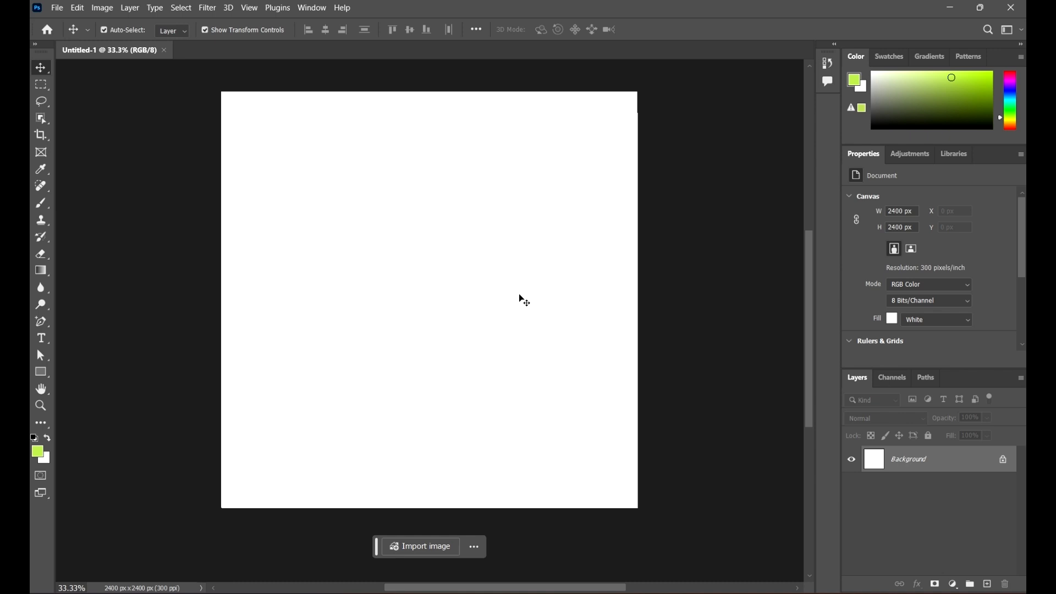
# Step: Select the Type tool and bring up its flyout of type tool variants
pyautogui.click(45, 341)
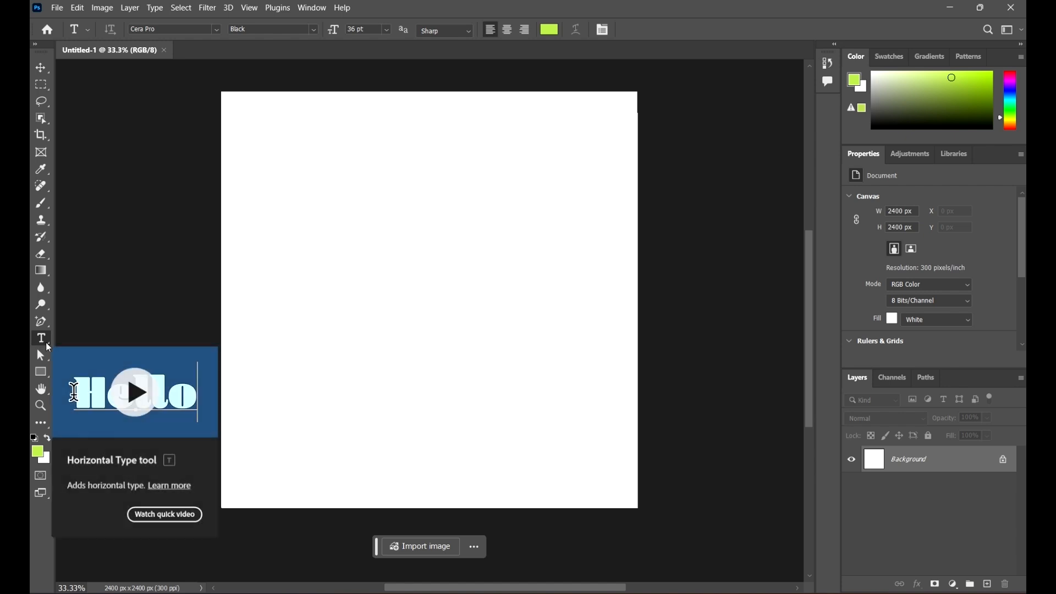
pyautogui.click(48, 347)
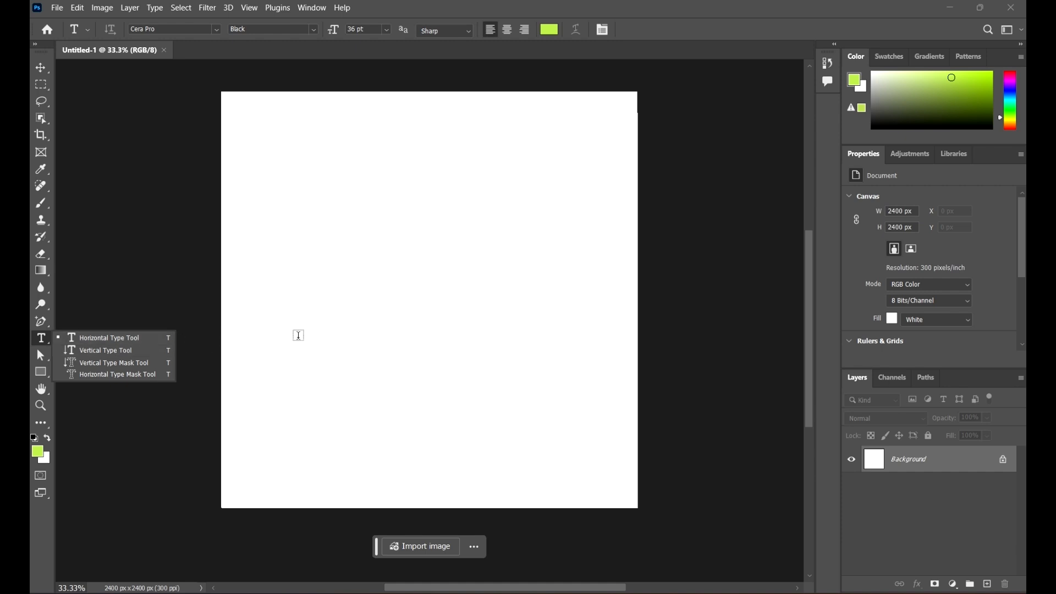
# Step: Choose the Horizontal Type Tool and place lime-green Lorem Ipsum placeholder text near the top
pyautogui.click(120, 338)
pyautogui.scroll(-1, 429, 220)
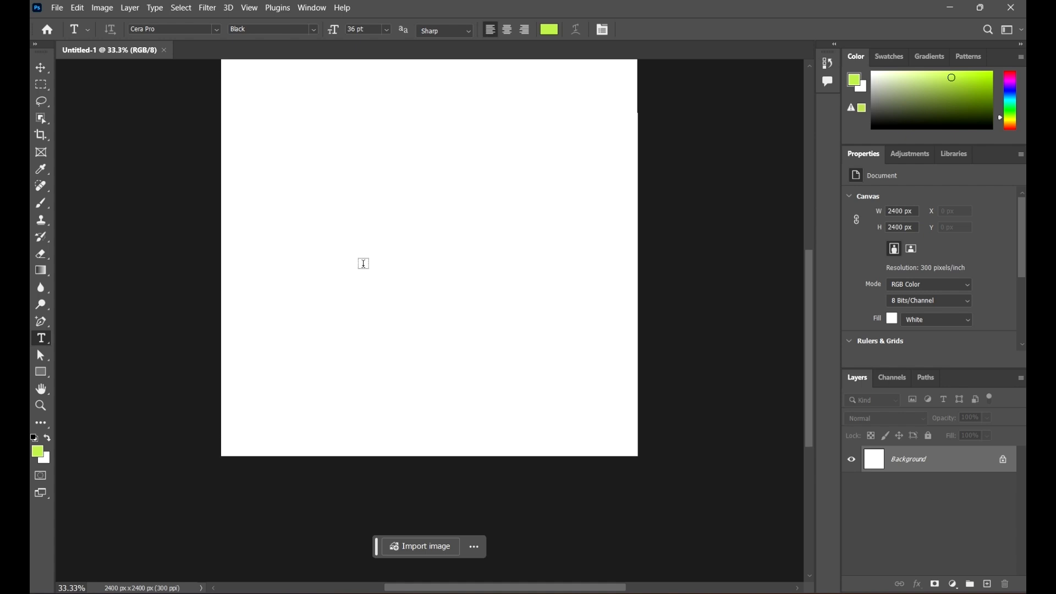
pyautogui.scroll(1, 362, 262)
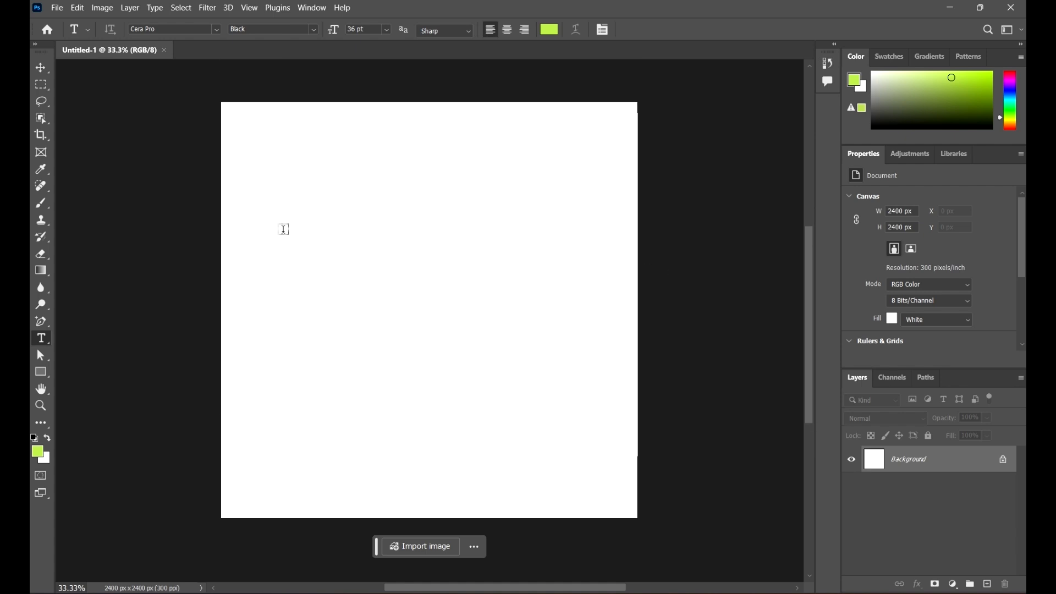
pyautogui.click(278, 161)
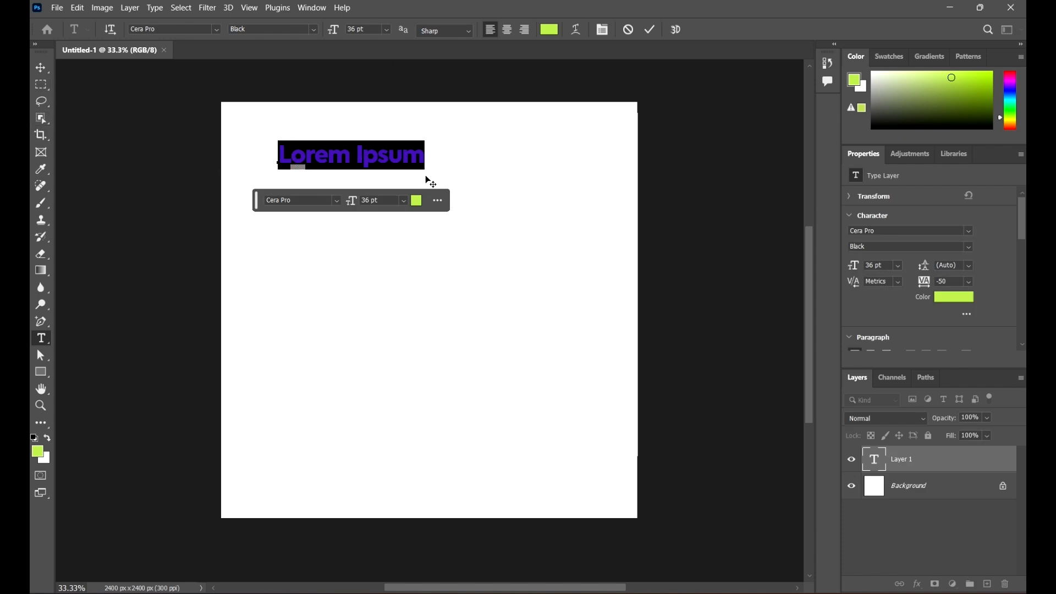
# Step: Enlarge the Lorem Ipsum text to about 65 pt and shift it right
pyautogui.click(41, 67)
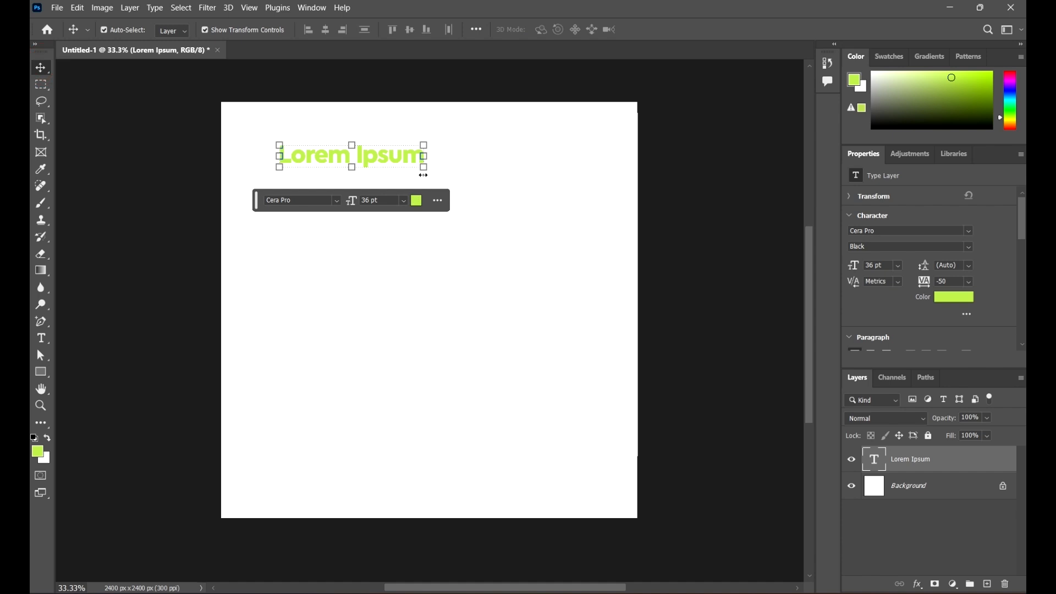
pyautogui.moveTo(425, 169); pyautogui.dragTo(539, 240)
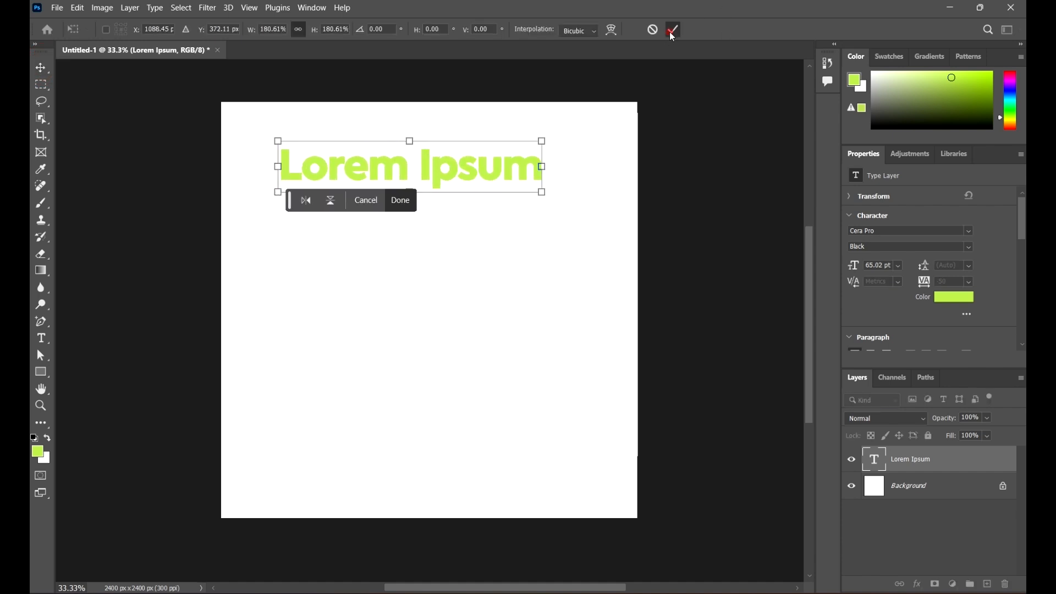
pyautogui.click(673, 30)
pyautogui.moveTo(477, 161); pyautogui.dragTo(496, 159)
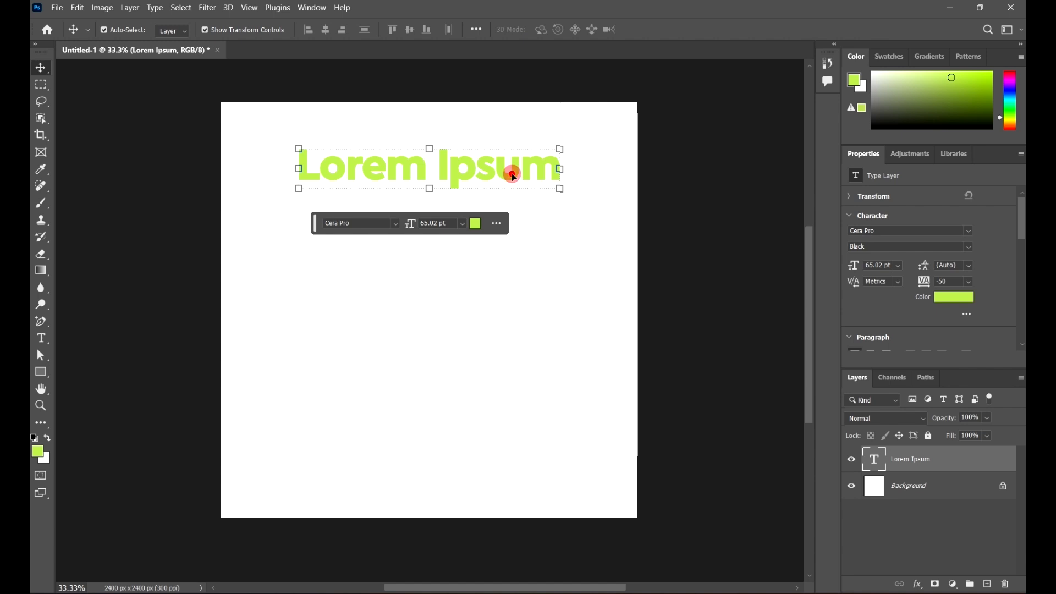
# Step: Replace the Lorem Ipsum text with 'Hello World'
pyautogui.doubleClick(513, 175)
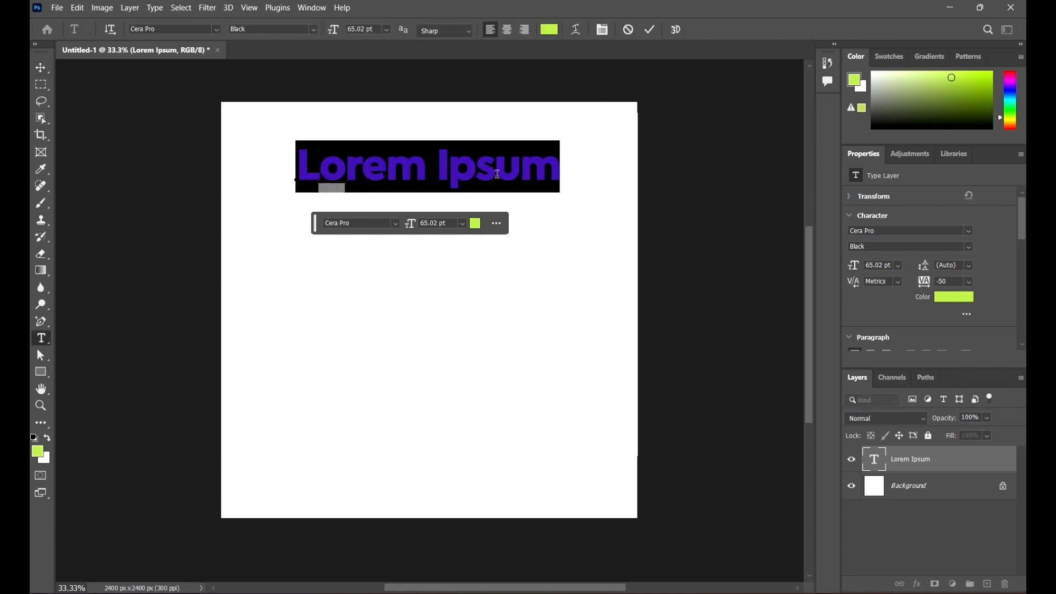
pyautogui.write('Hello ')
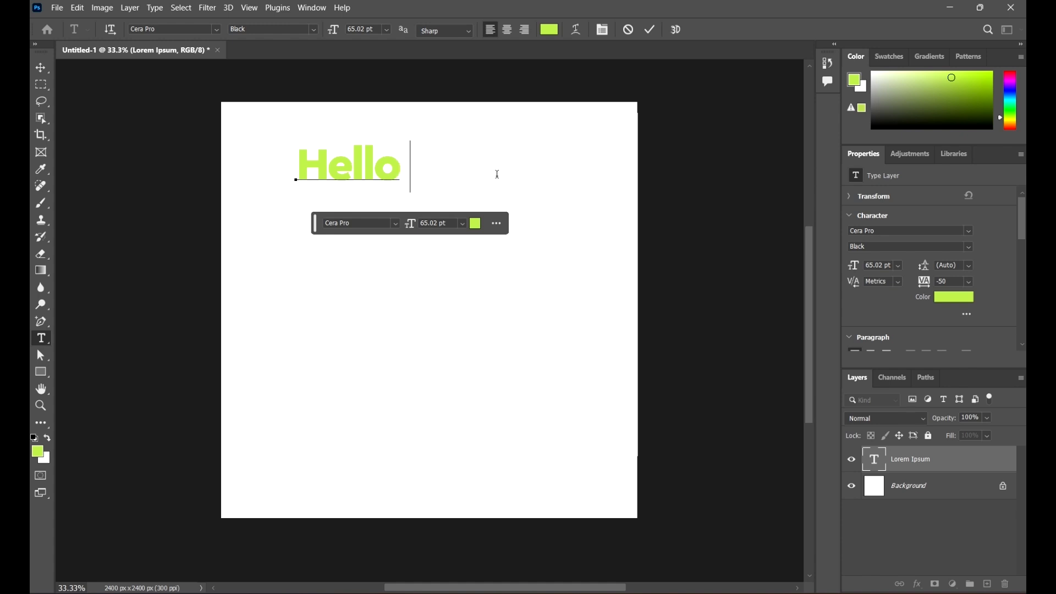
pyautogui.write('Worl')
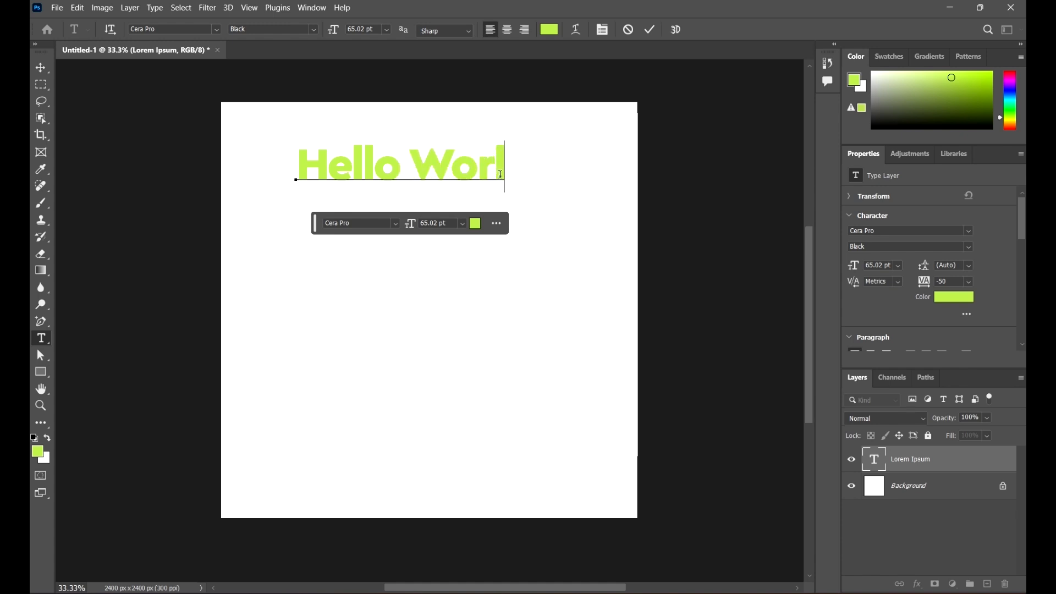
pyautogui.write('d')
pyautogui.click(40, 67)
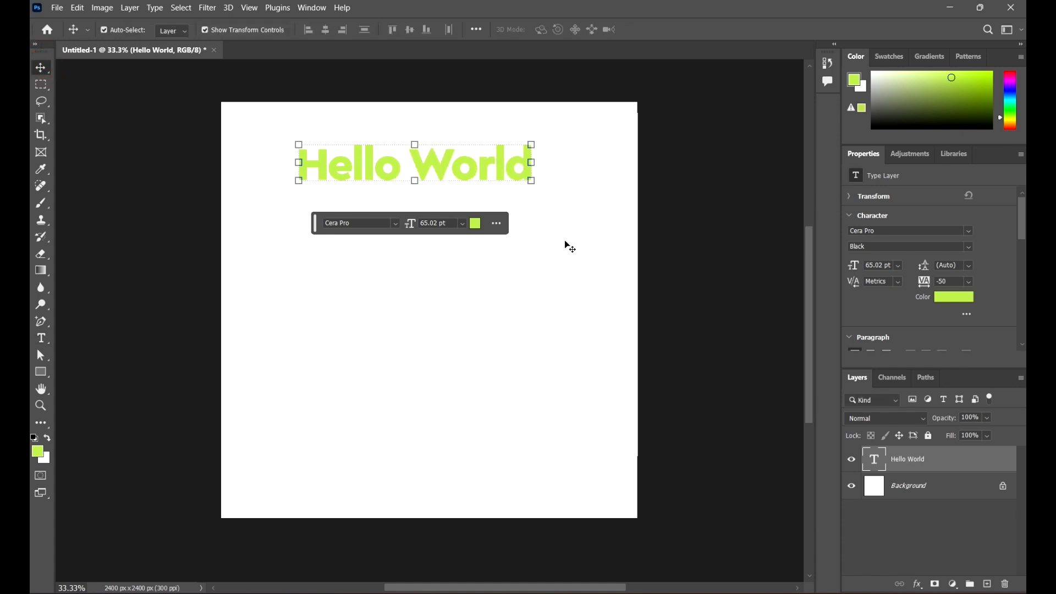
# Step: Scale the Hello World text up to about 75.56 pt
pyautogui.click(533, 181)
pyautogui.moveTo(533, 181); pyautogui.dragTo(566, 218)
pyautogui.click(672, 28)
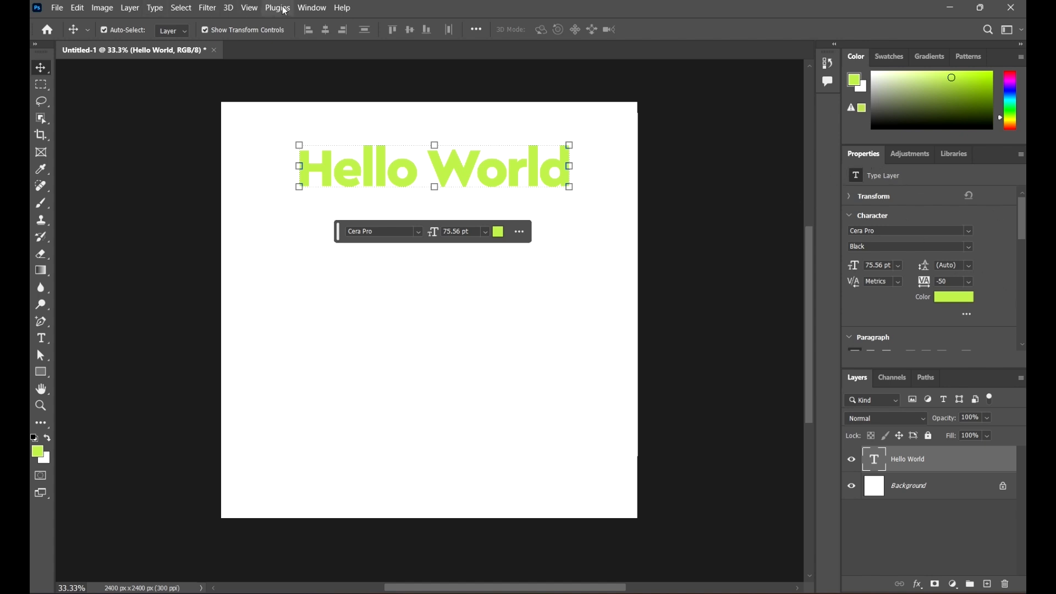
# Step: Open the Character panel and recolour Hello World from lime green to blue #0d30e2
pyautogui.click(313, 8)
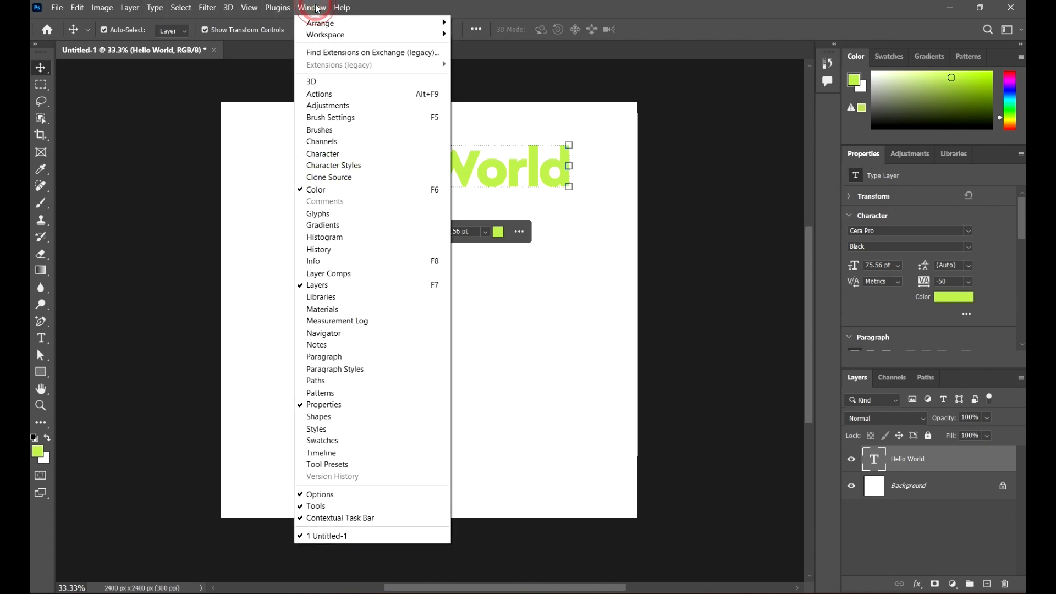
pyautogui.click(337, 154)
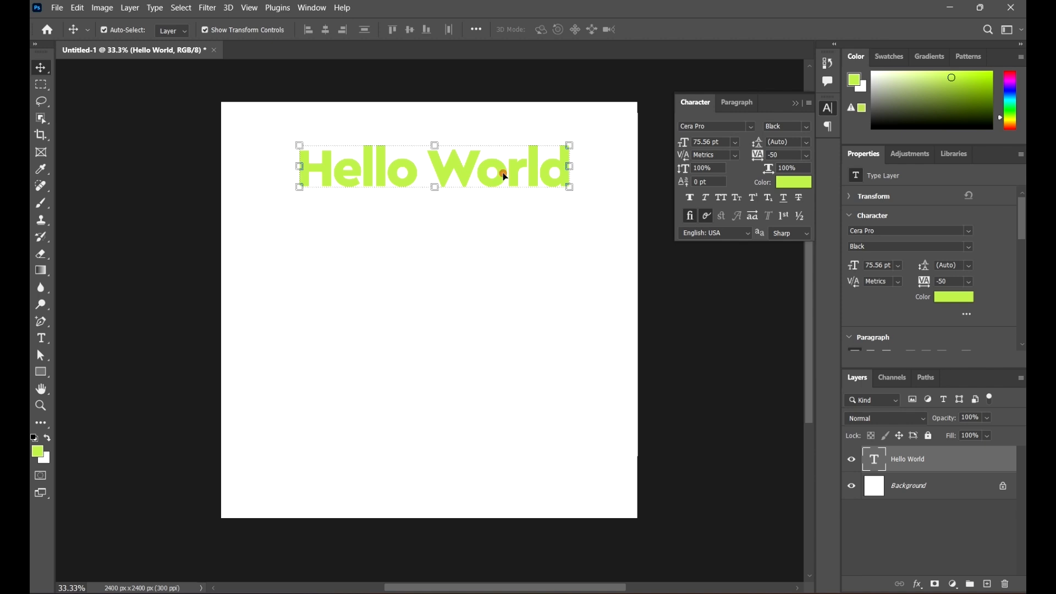
pyautogui.click(788, 185)
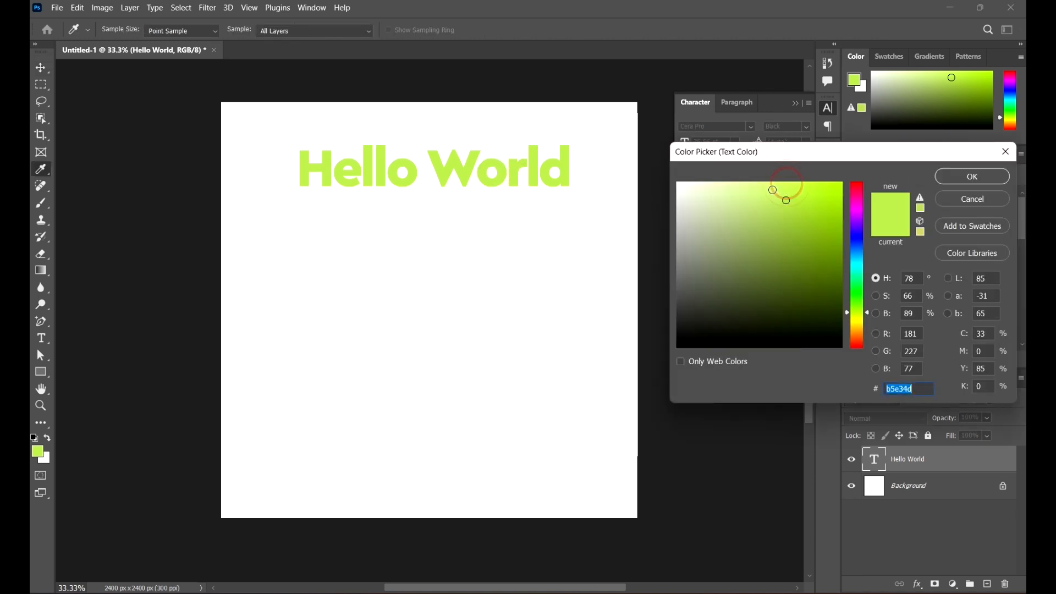
pyautogui.write('000000')
pyautogui.click(794, 280)
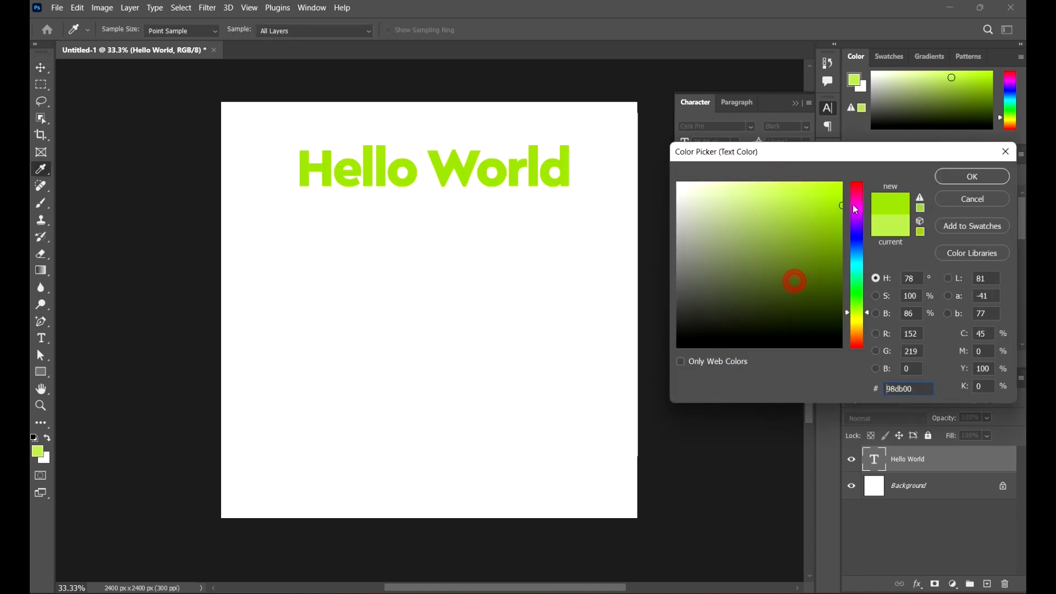
pyautogui.moveTo(856, 216)
pyautogui.mouseDown()
pyautogui.moveTo(852, 242)
pyautogui.moveTo(841, 203)
pyautogui.mouseUp()
pyautogui.click(831, 224)
pyautogui.click(976, 177)
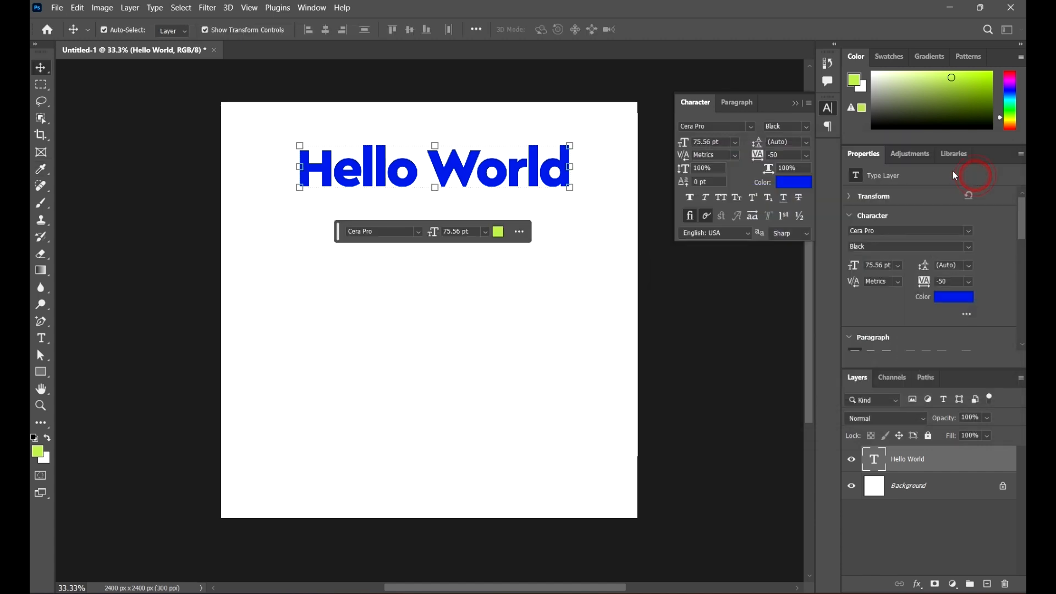
pyautogui.click(641, 221)
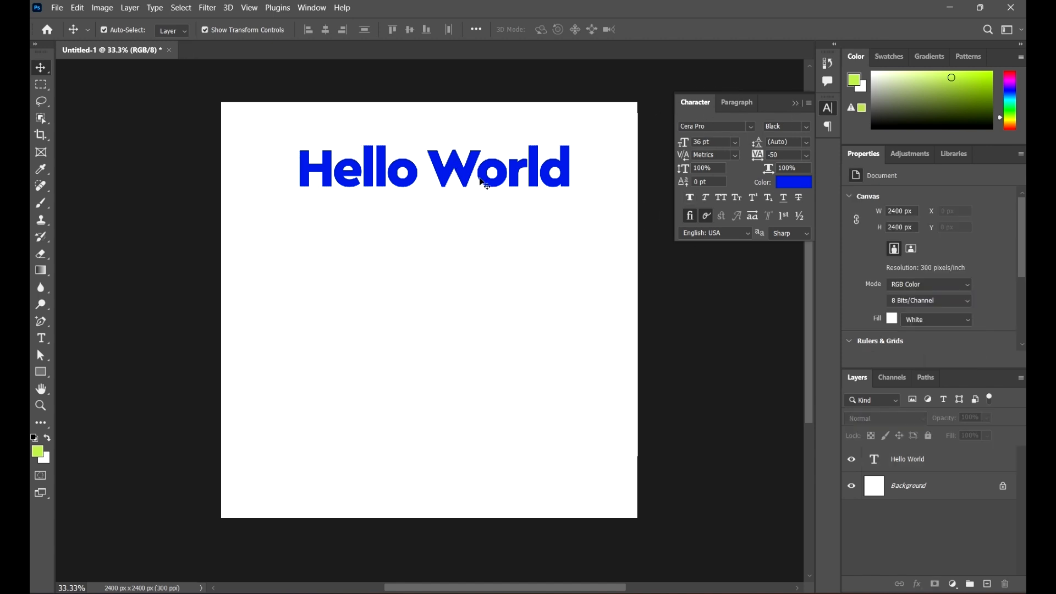
# Step: Move Hello World up and left and shrink it very slightly
pyautogui.moveTo(487, 185); pyautogui.dragTo(479, 170)
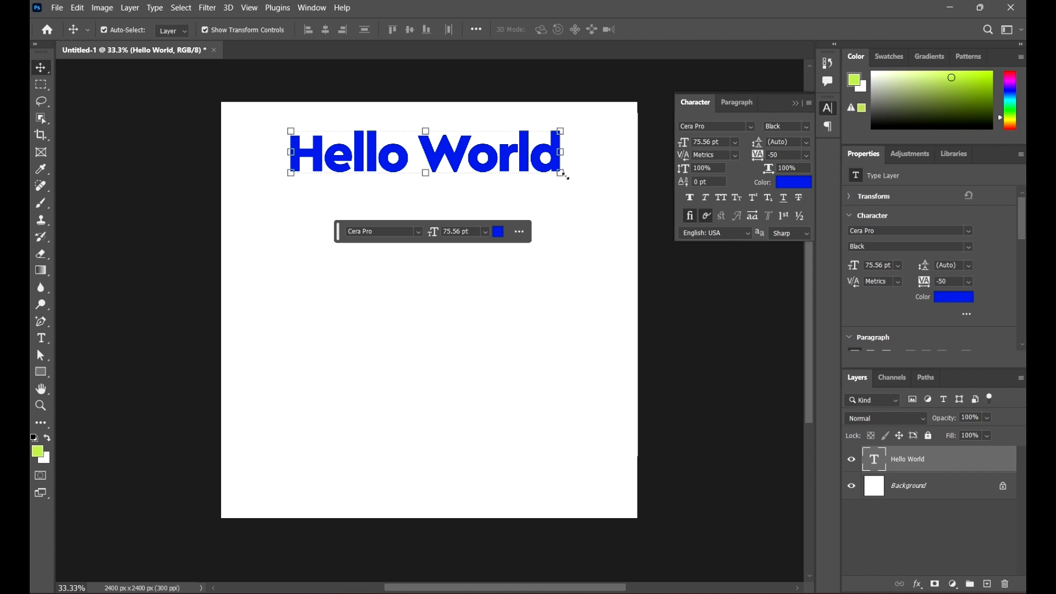
pyautogui.moveTo(560, 173); pyautogui.dragTo(560, 188)
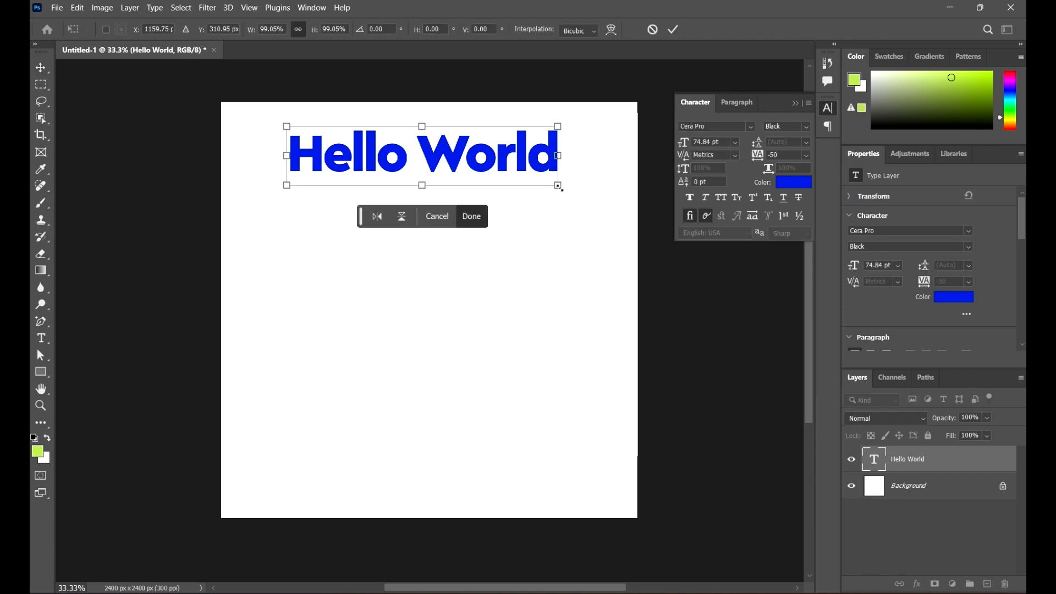
pyautogui.click(673, 29)
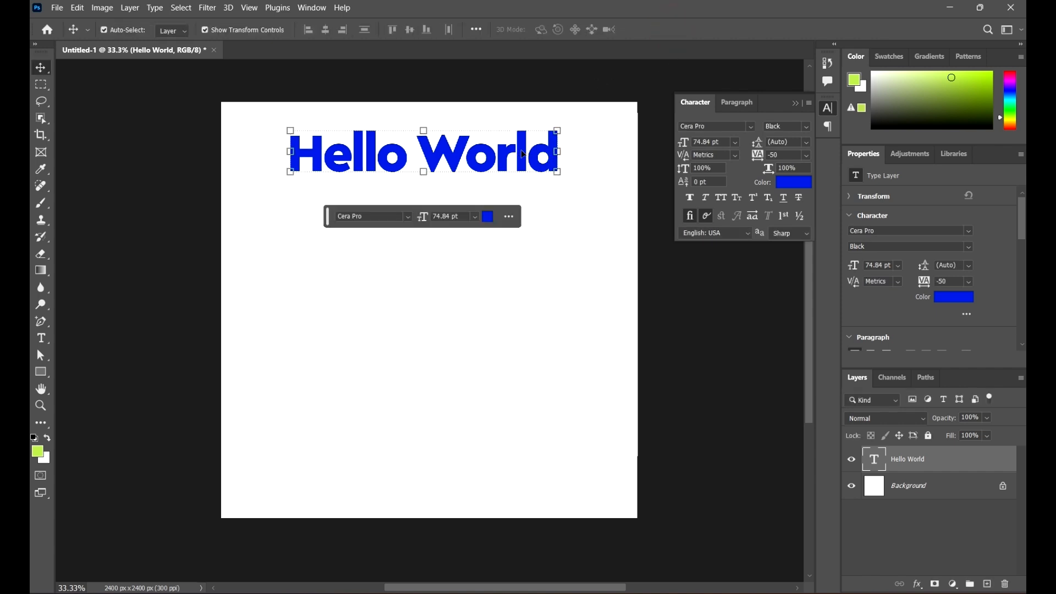
pyautogui.click(546, 226)
# Step: Shrink Hello World to about 63.84 pt and move it right to the canvas centre
pyautogui.click(509, 146)
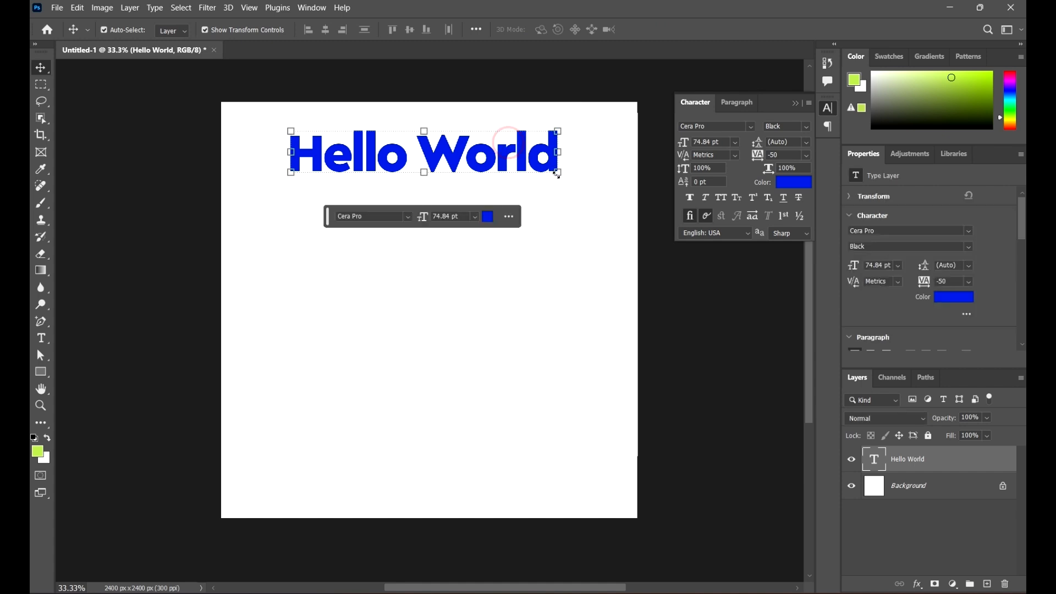
pyautogui.click(556, 174)
pyautogui.moveTo(558, 180); pyautogui.dragTo(519, 183)
pyautogui.click(672, 30)
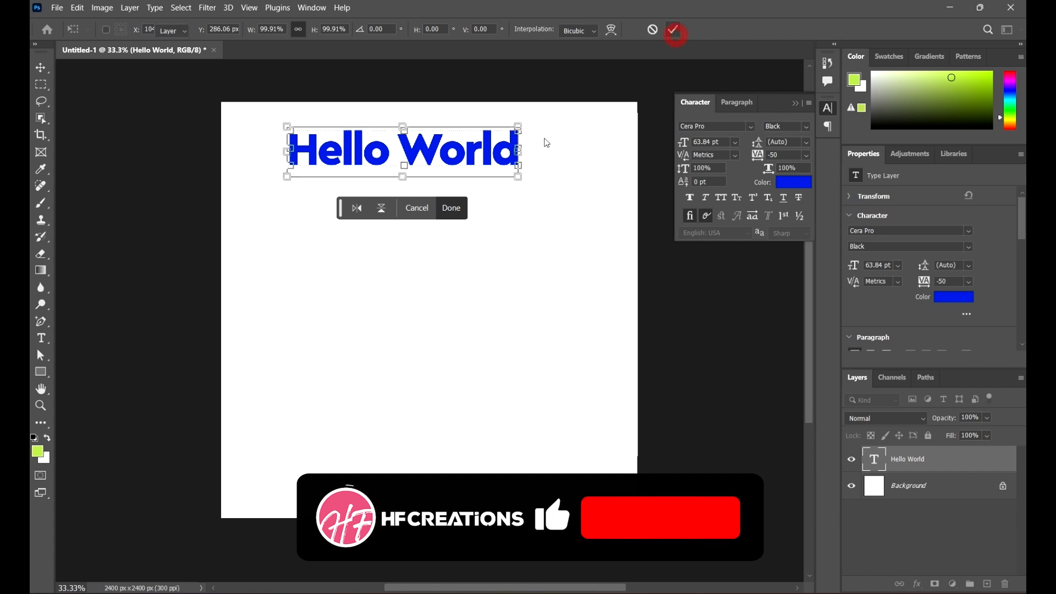
pyautogui.moveTo(467, 151); pyautogui.dragTo(499, 154)
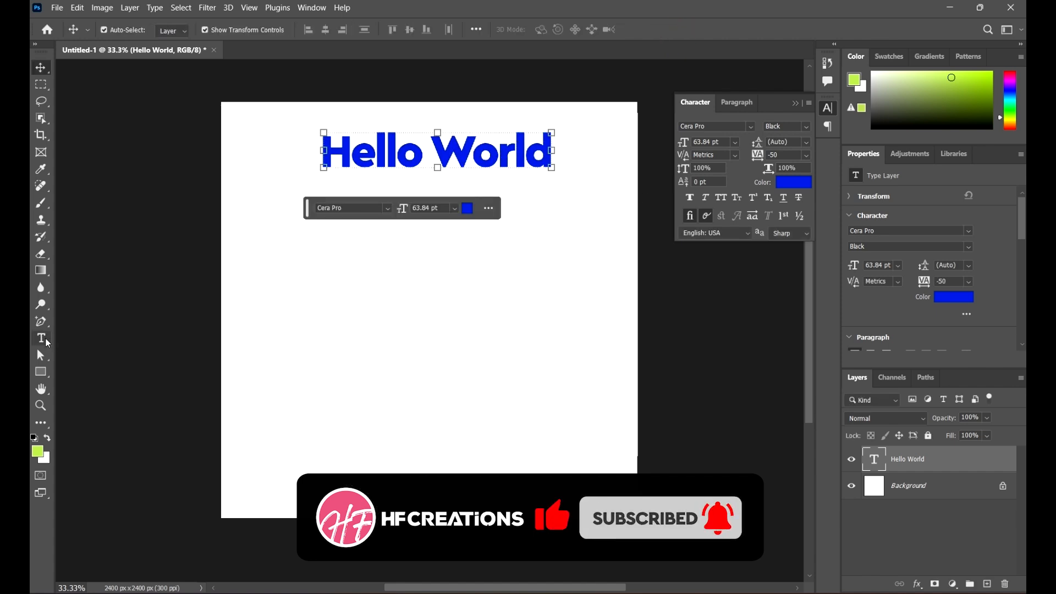
# Step: Add a gibberish test line 'fsfgrgthtjgkykirtditjdfhjyzv dsggdfhyhadhrhdh' below the heading, then delete that layer
pyautogui.click(40, 337)
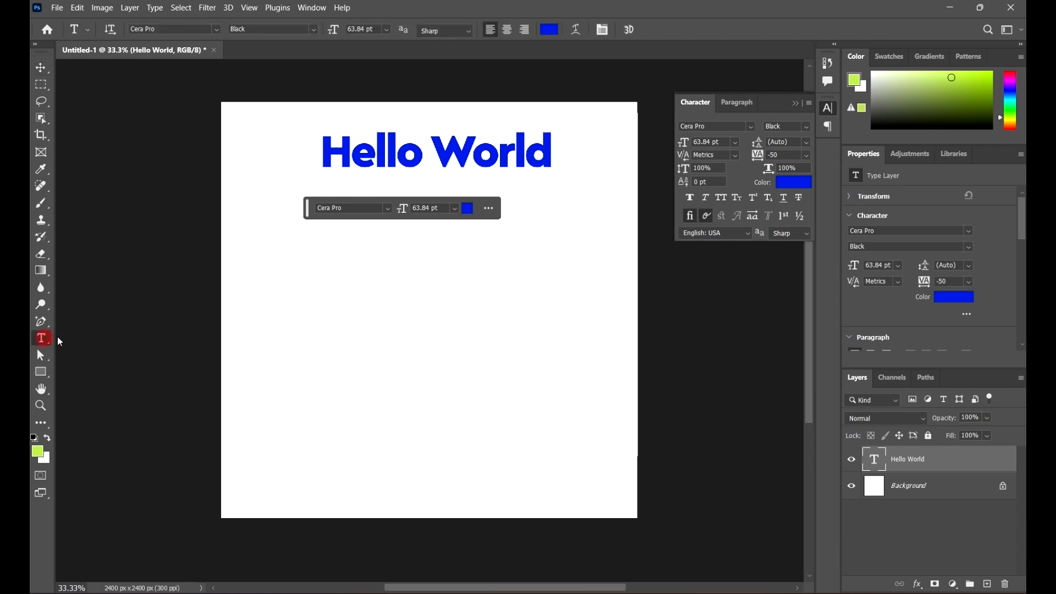
pyautogui.click(287, 249)
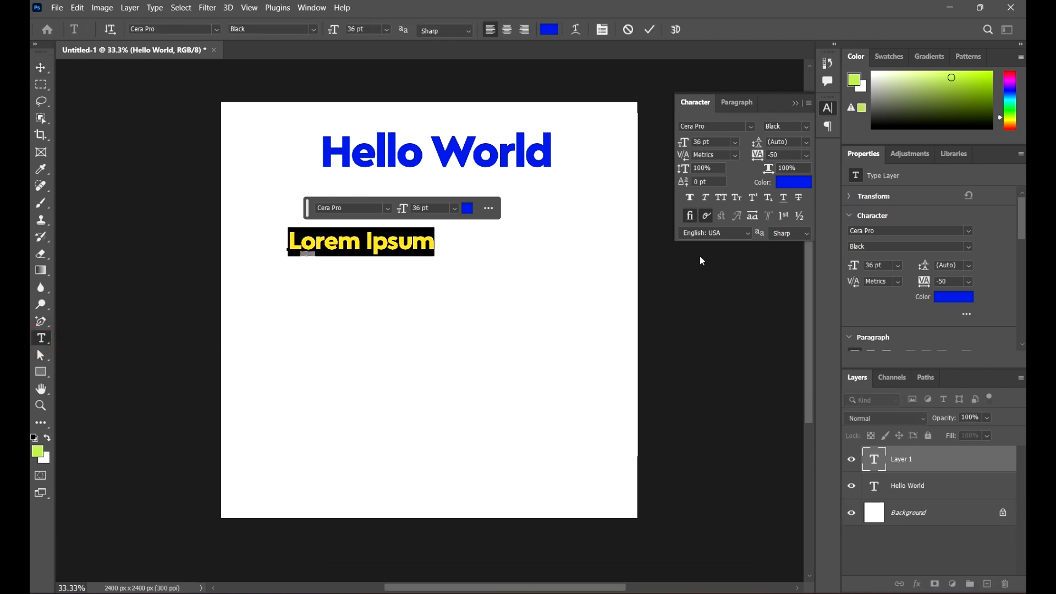
pyautogui.write('fsfgrg')
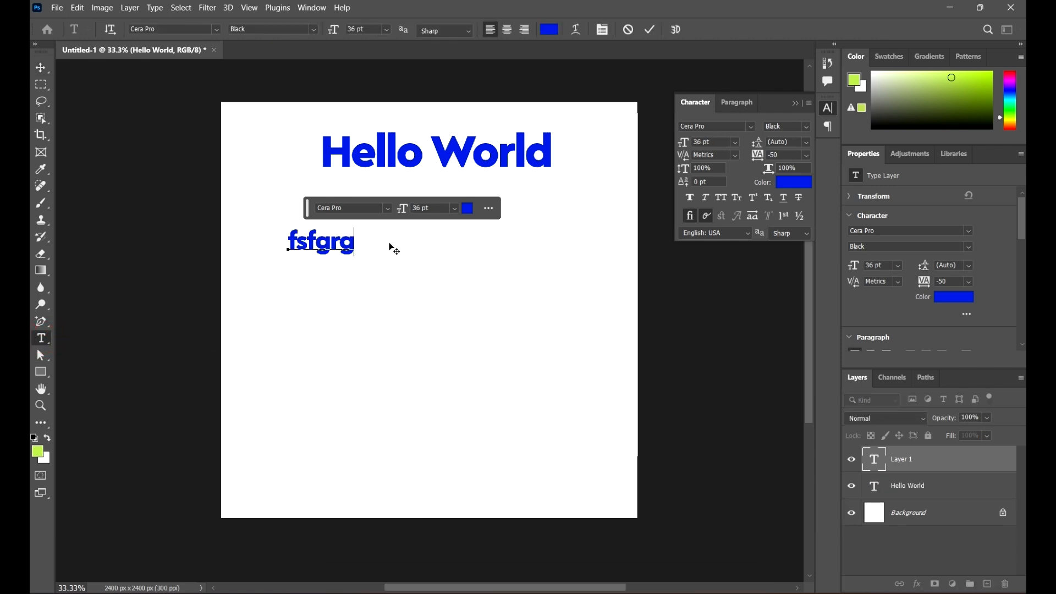
pyautogui.write('thtjgkyki')
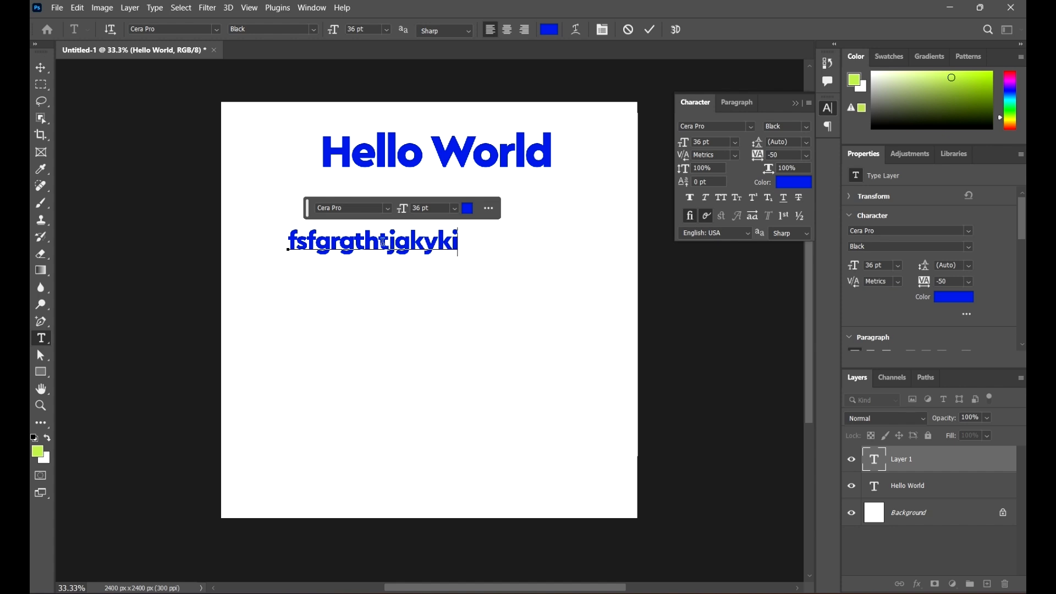
pyautogui.write('rtditjdfhjy')
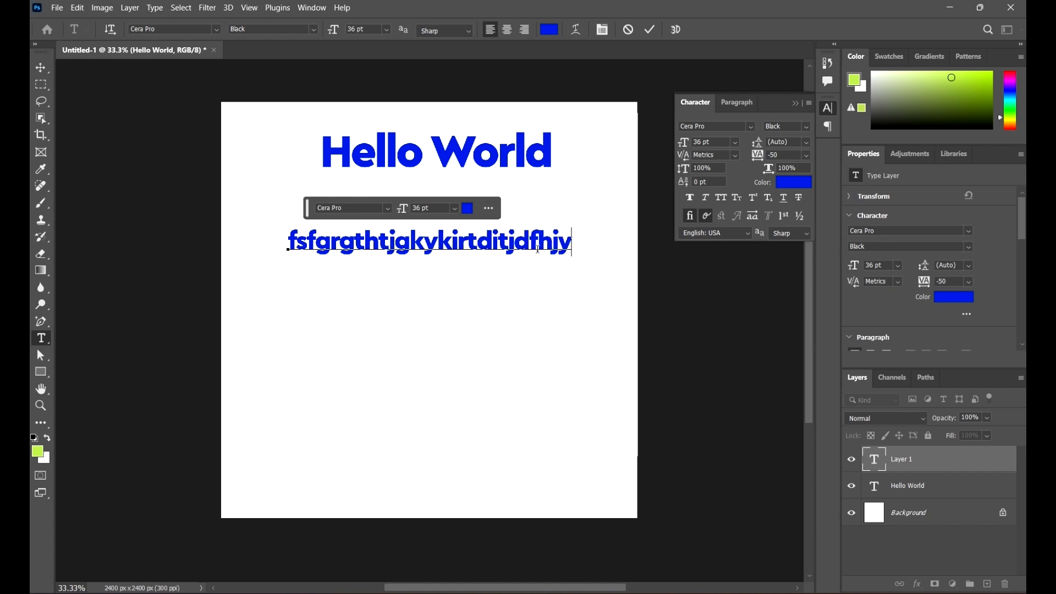
pyautogui.write('zv dsggdfh')
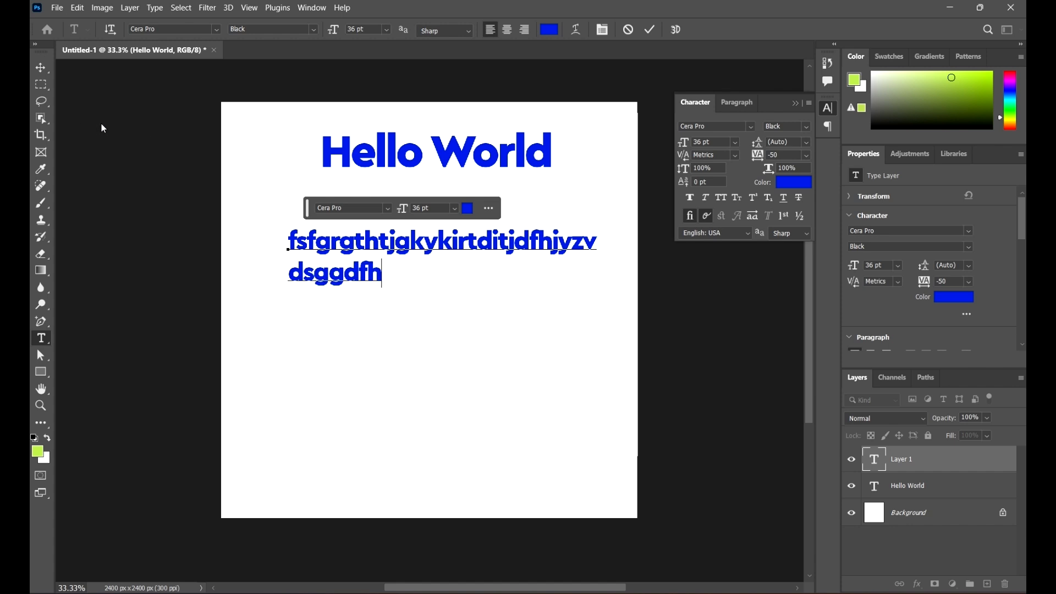
pyautogui.write('yhadhrhdh')
pyautogui.click(40, 67)
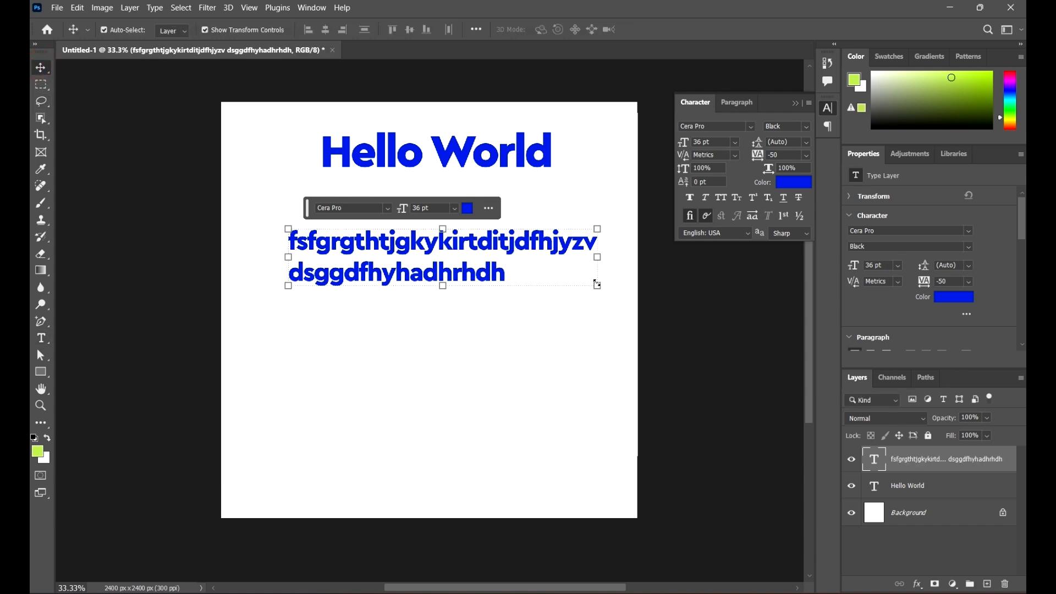
pyautogui.press('Delete')
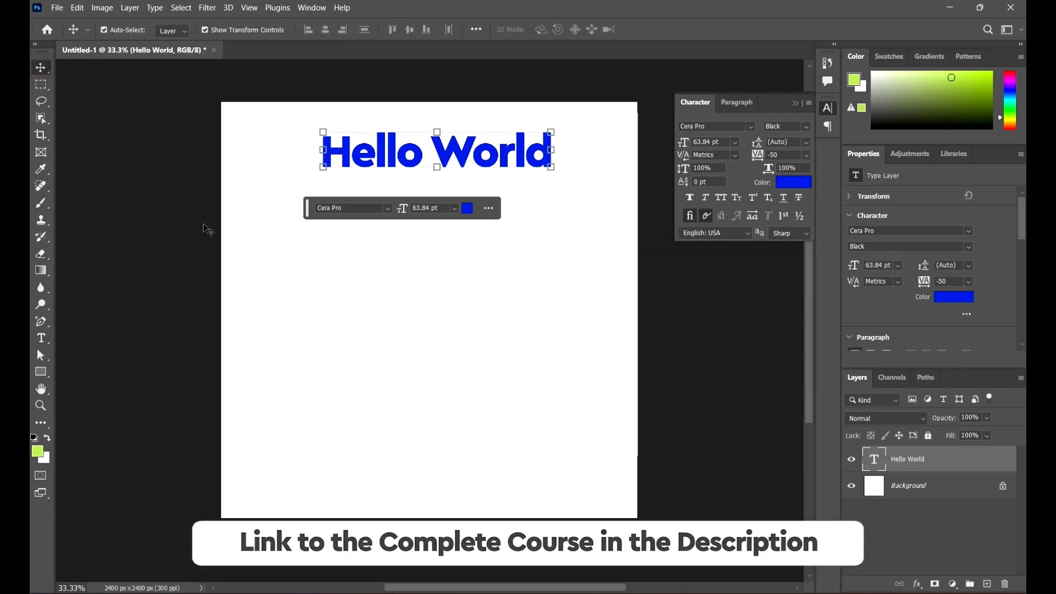
pyautogui.click(41, 337)
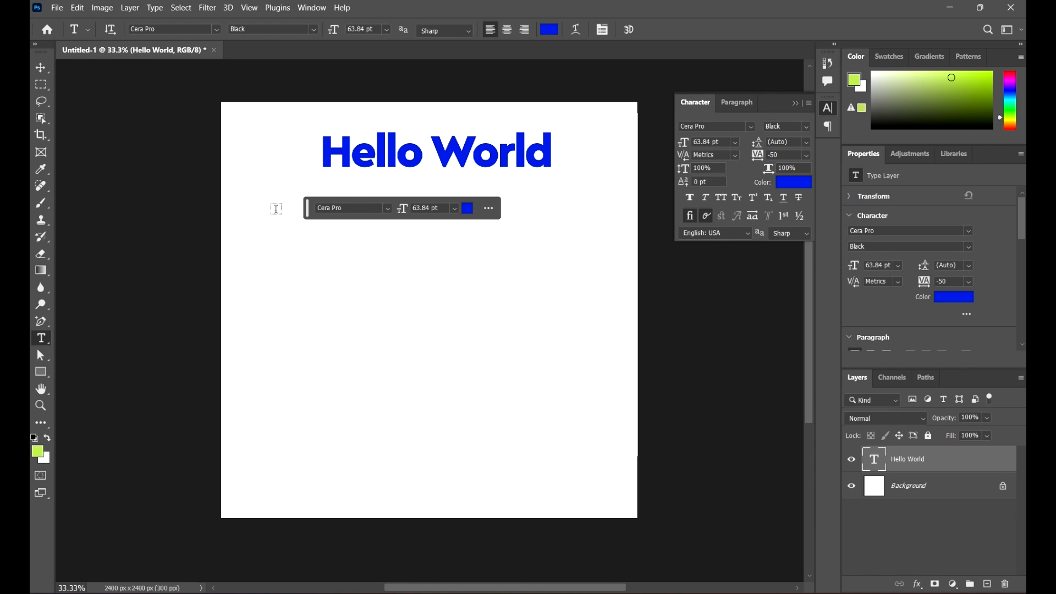
pyautogui.click(44, 343)
pyautogui.moveTo(269, 196); pyautogui.dragTo(549, 442)
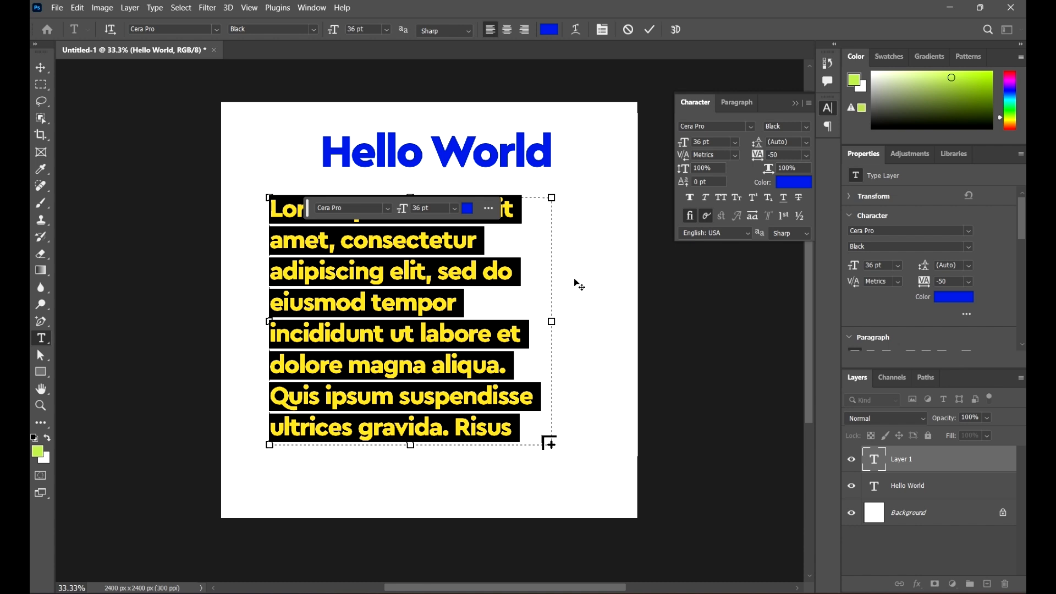
pyautogui.click(41, 68)
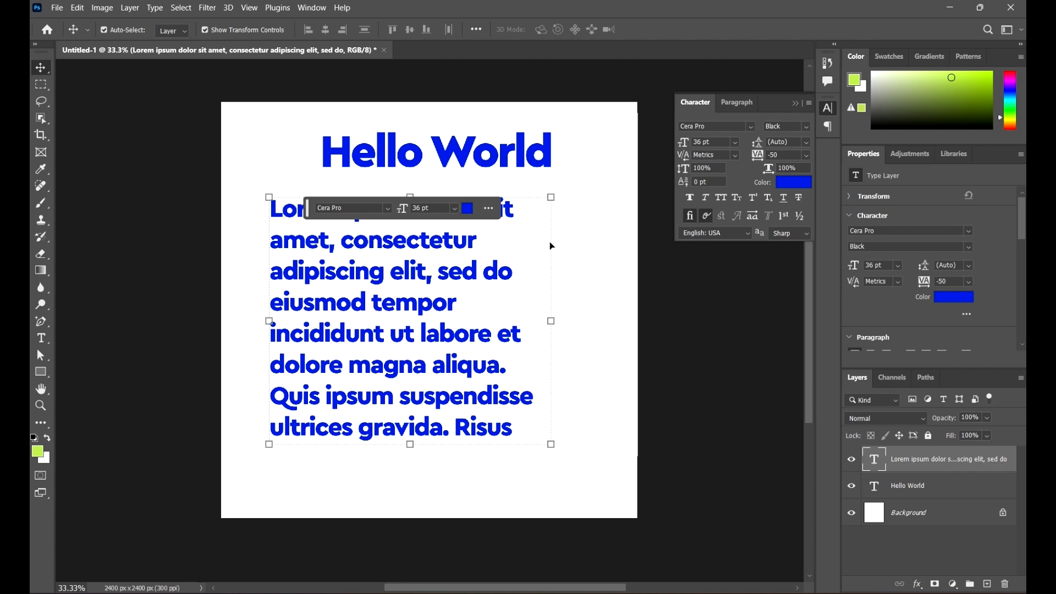
pyautogui.press('Delete')
pyautogui.click(526, 285)
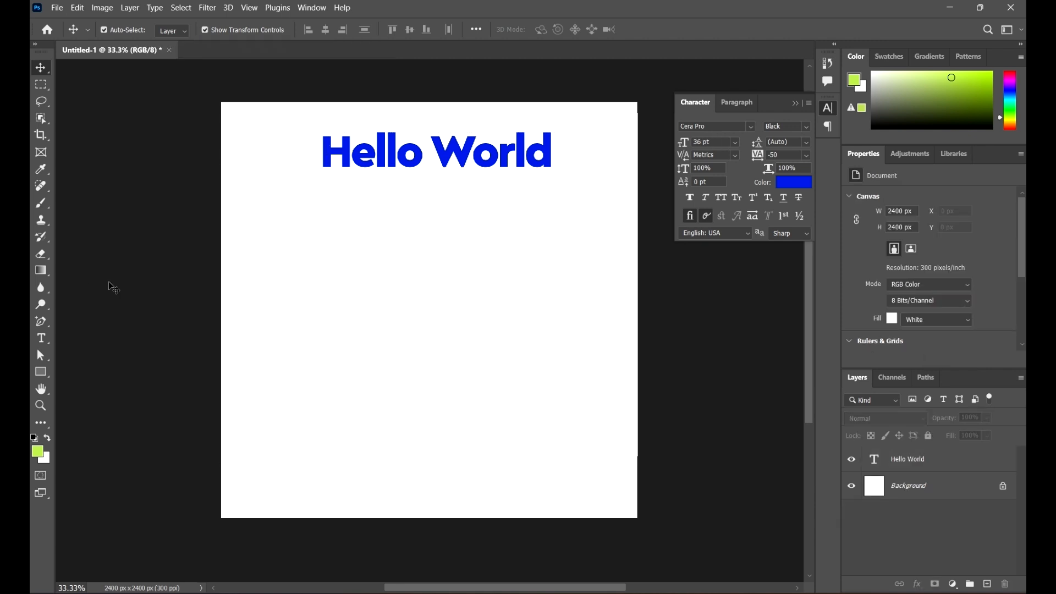
pyautogui.click(41, 339)
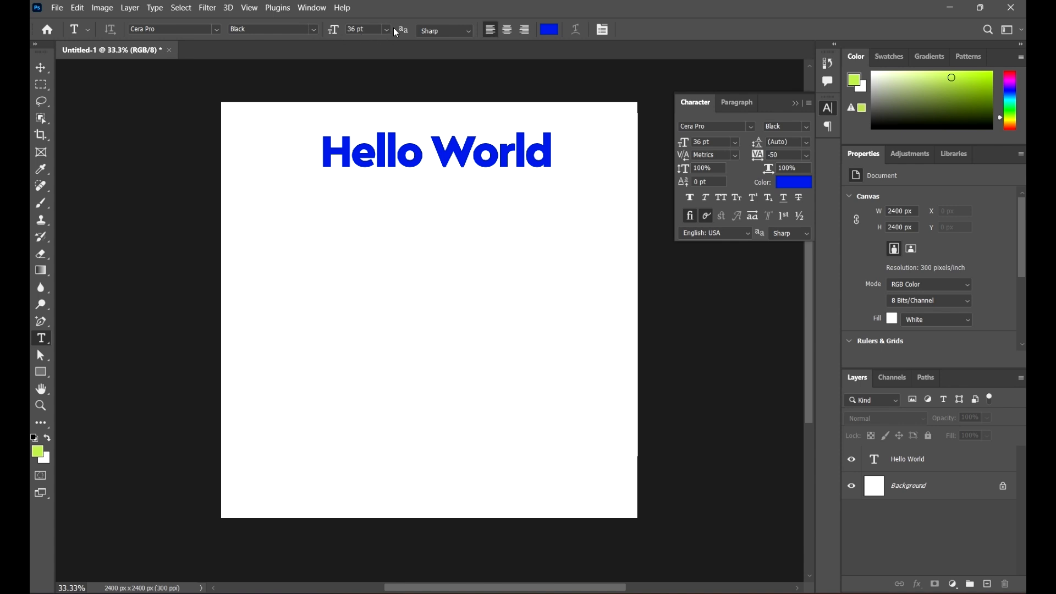
pyautogui.click(387, 32)
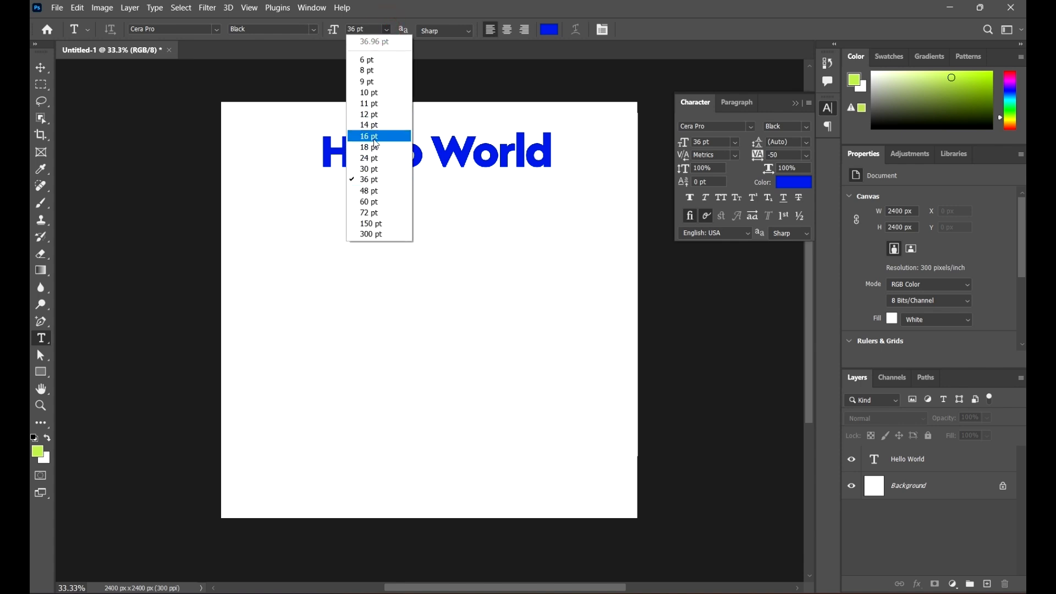
# Step: Draw a 12 pt Lorem ipsum placeholder paragraph box and position it beneath the heading
pyautogui.click(380, 114)
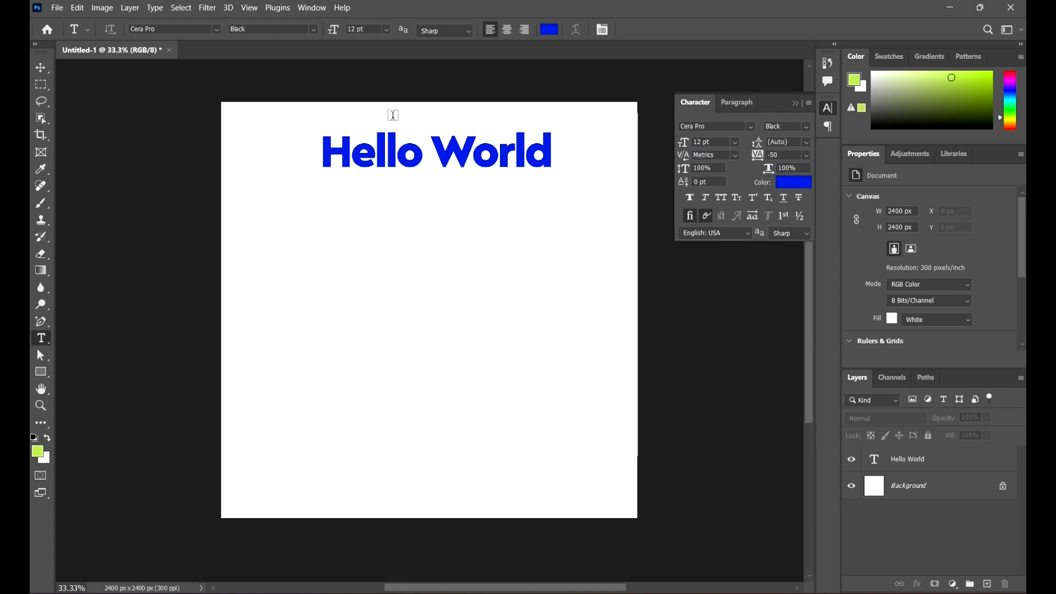
pyautogui.moveTo(268, 204); pyautogui.dragTo(593, 444)
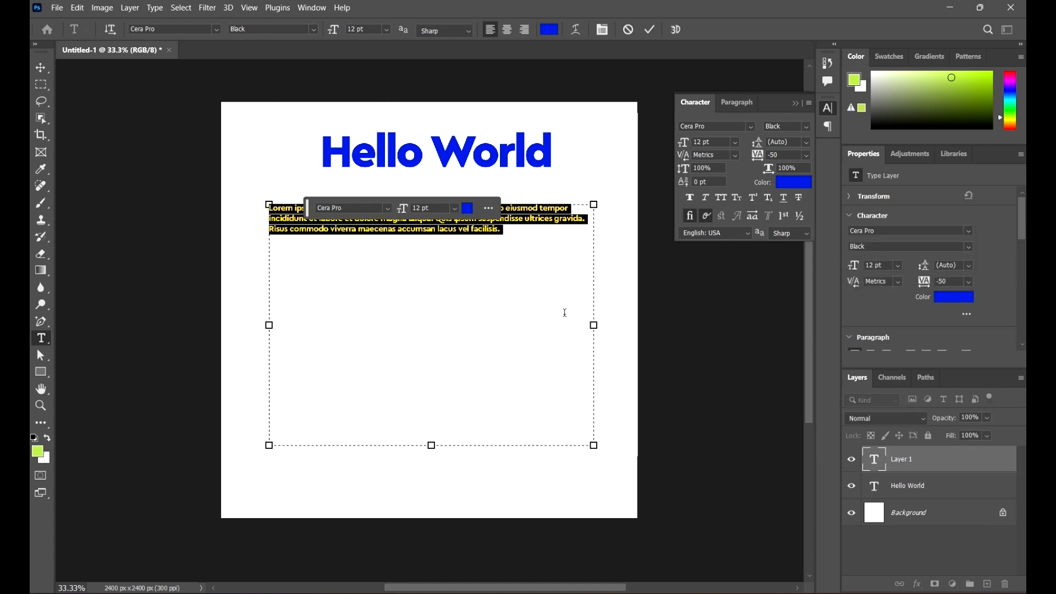
pyautogui.click(43, 67)
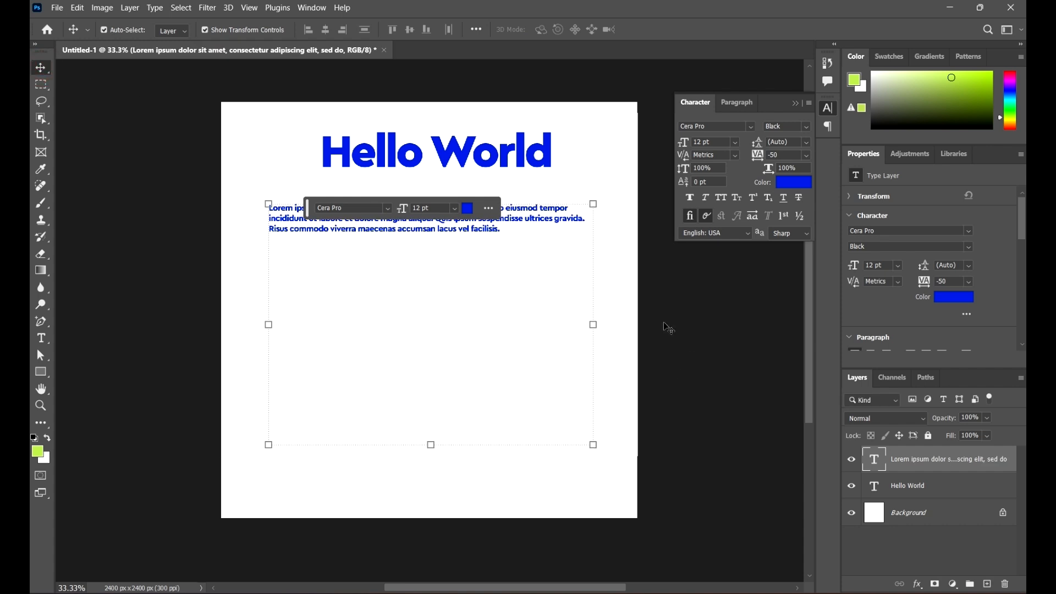
pyautogui.moveTo(555, 222); pyautogui.dragTo(574, 255)
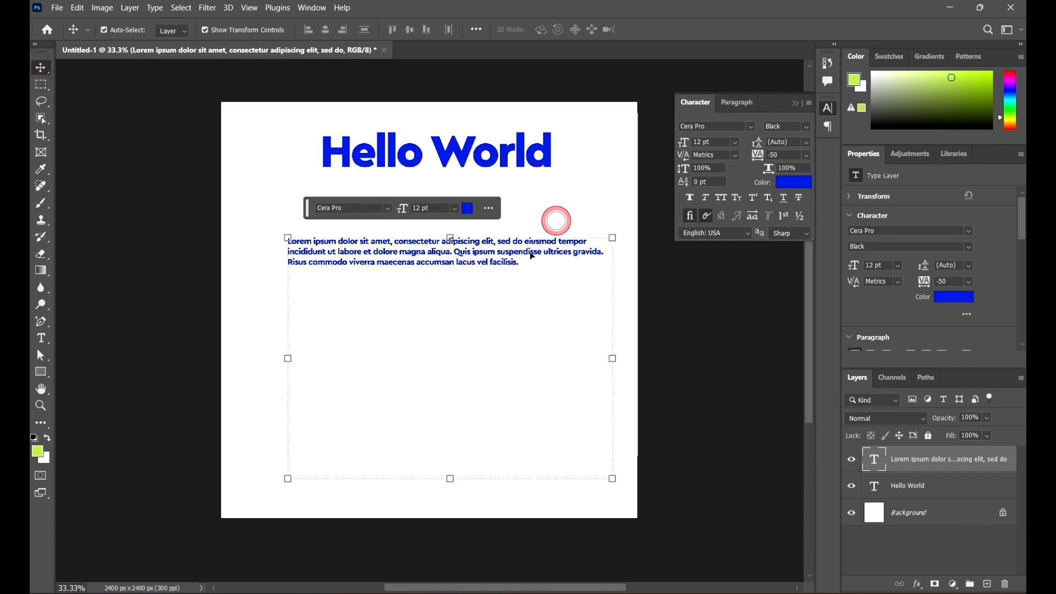
pyautogui.moveTo(405, 254); pyautogui.dragTo(388, 216)
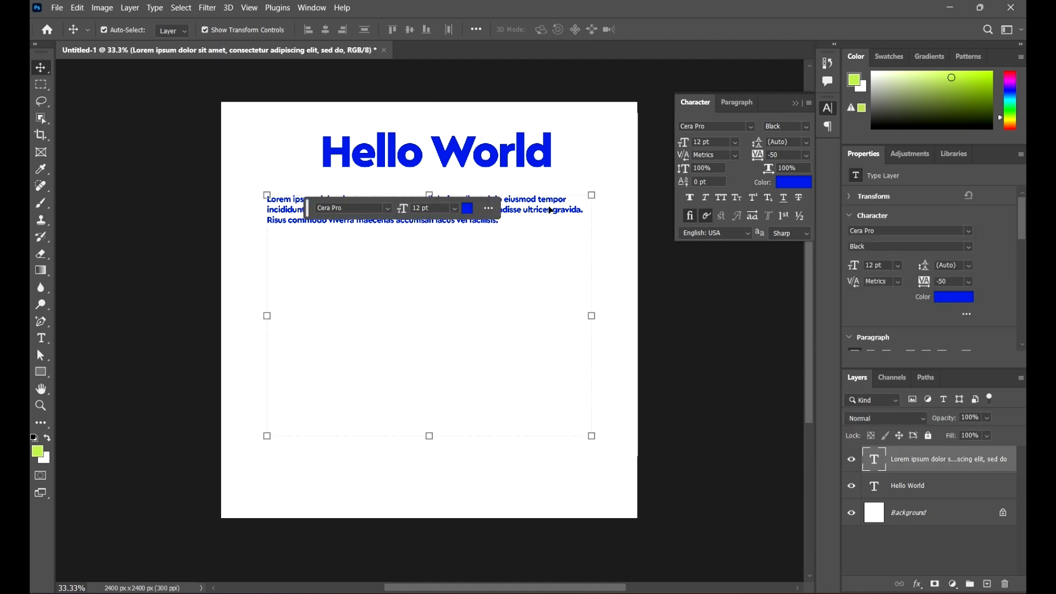
# Step: Narrow the Lorem ipsum paragraph box to about 1167 × 997 px and select its text
pyautogui.click(41, 338)
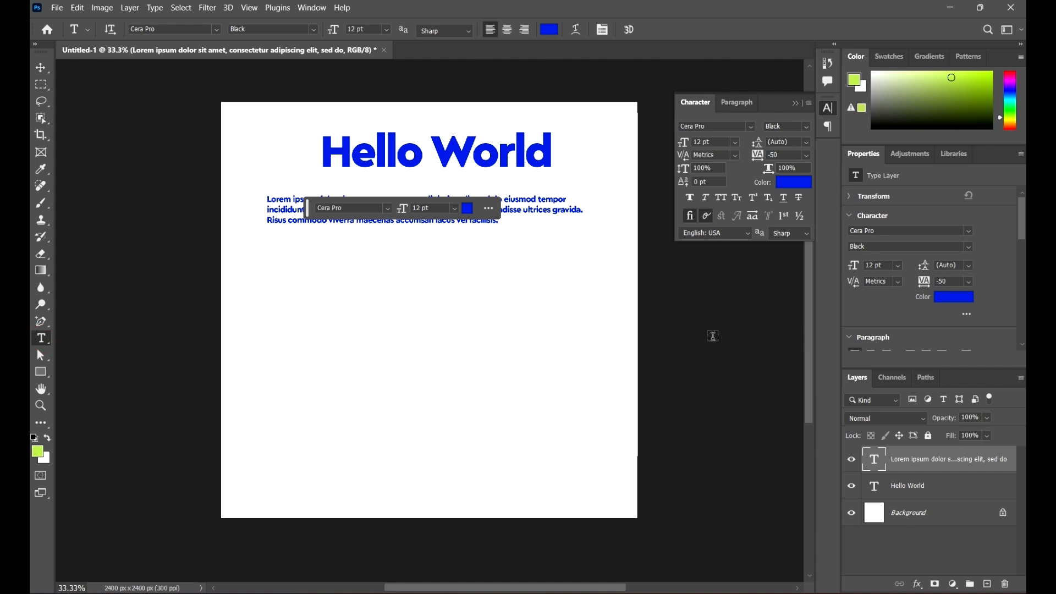
pyautogui.click(541, 210)
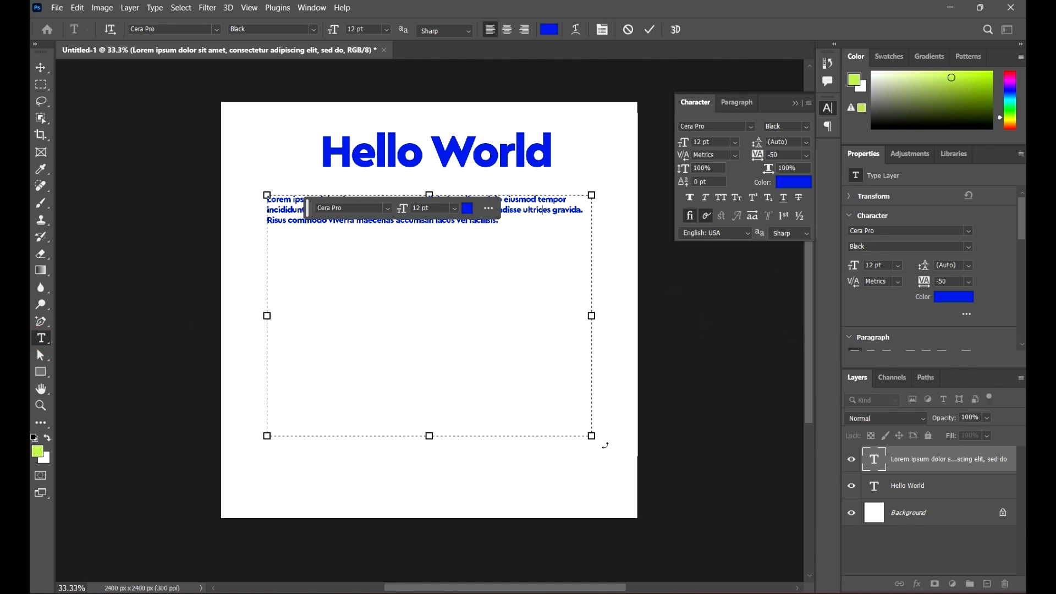
pyautogui.moveTo(598, 438); pyautogui.dragTo(594, 402)
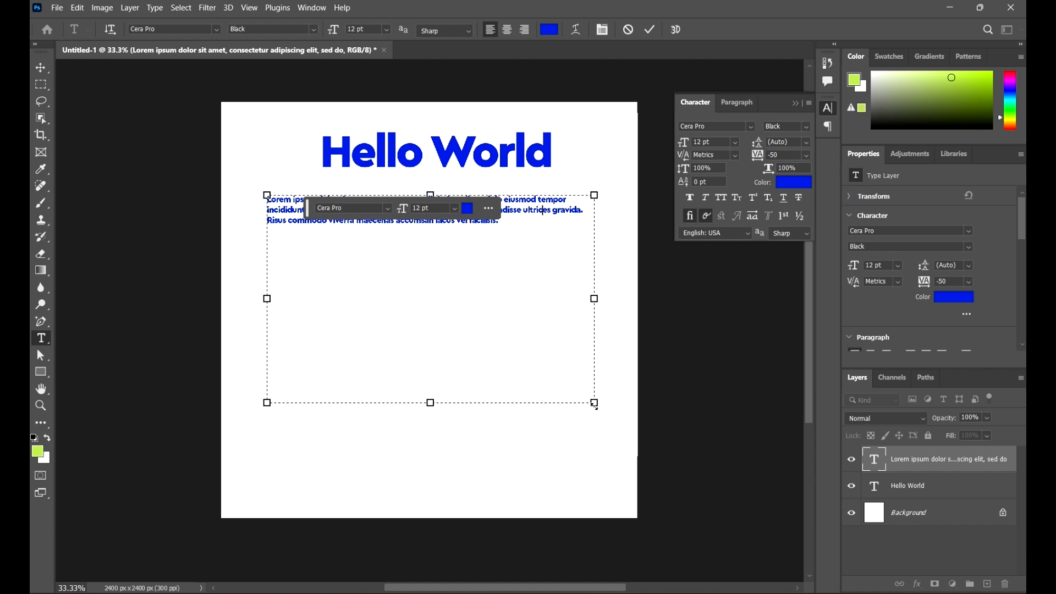
pyautogui.moveTo(595, 405); pyautogui.dragTo(517, 326)
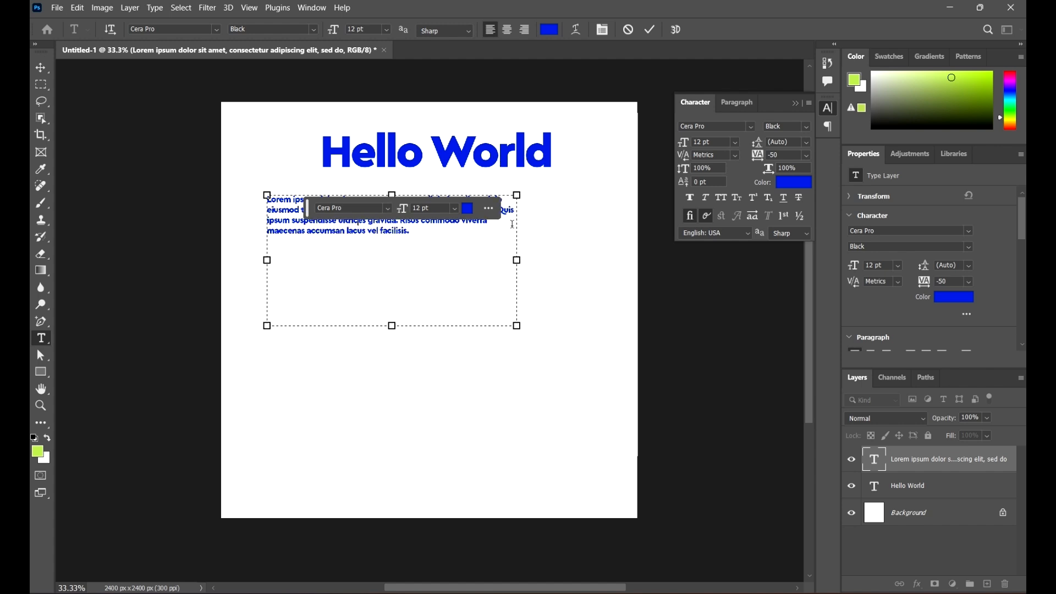
pyautogui.moveTo(519, 265); pyautogui.dragTo(501, 368)
pyautogui.moveTo(500, 281); pyautogui.dragTo(469, 282)
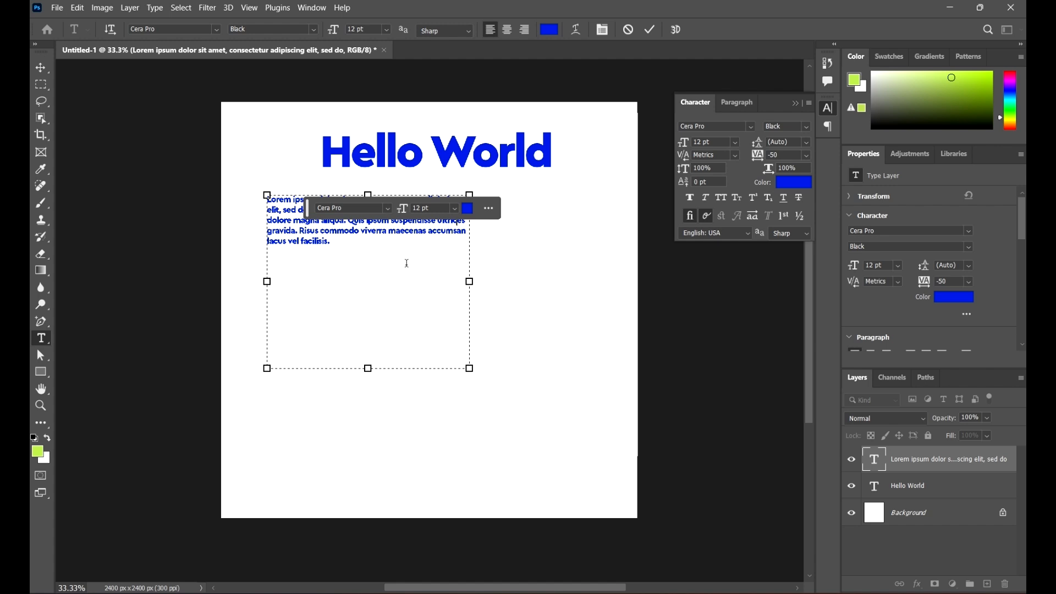
pyautogui.moveTo(406, 265); pyautogui.dragTo(257, 181)
pyautogui.moveTo(406, 295); pyautogui.dragTo(228, 195)
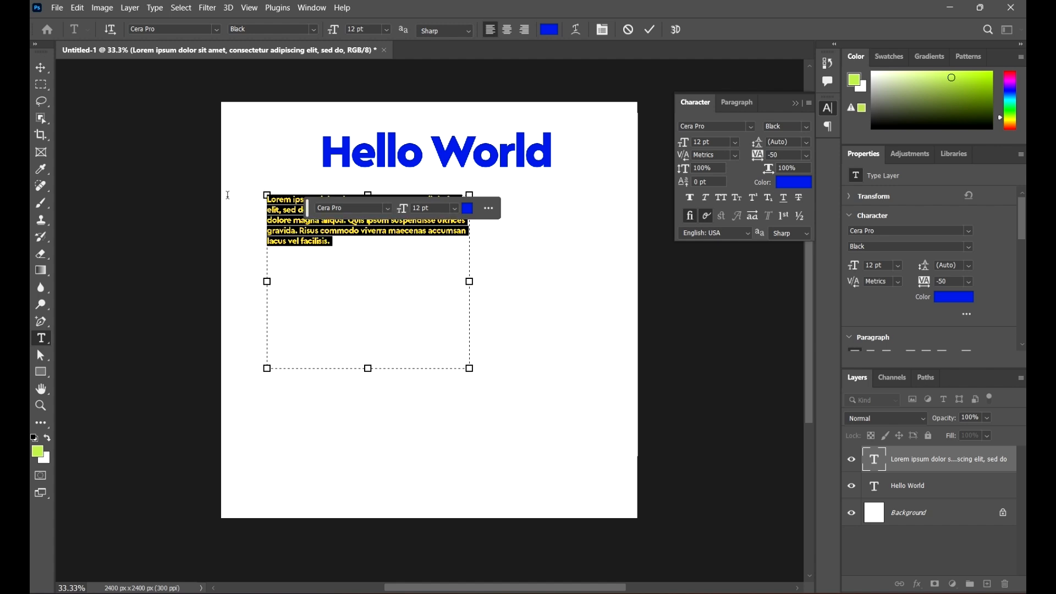
# Step: Reselect the paragraph text and raise its size from 12 pt to 14 pt
pyautogui.click(371, 269)
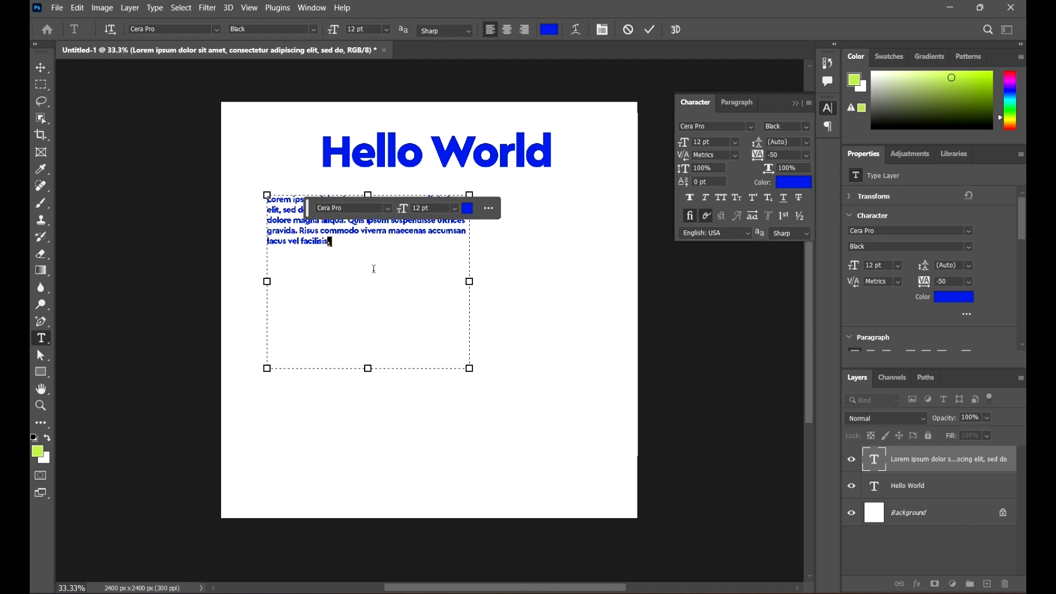
pyautogui.moveTo(371, 269); pyautogui.dragTo(247, 195)
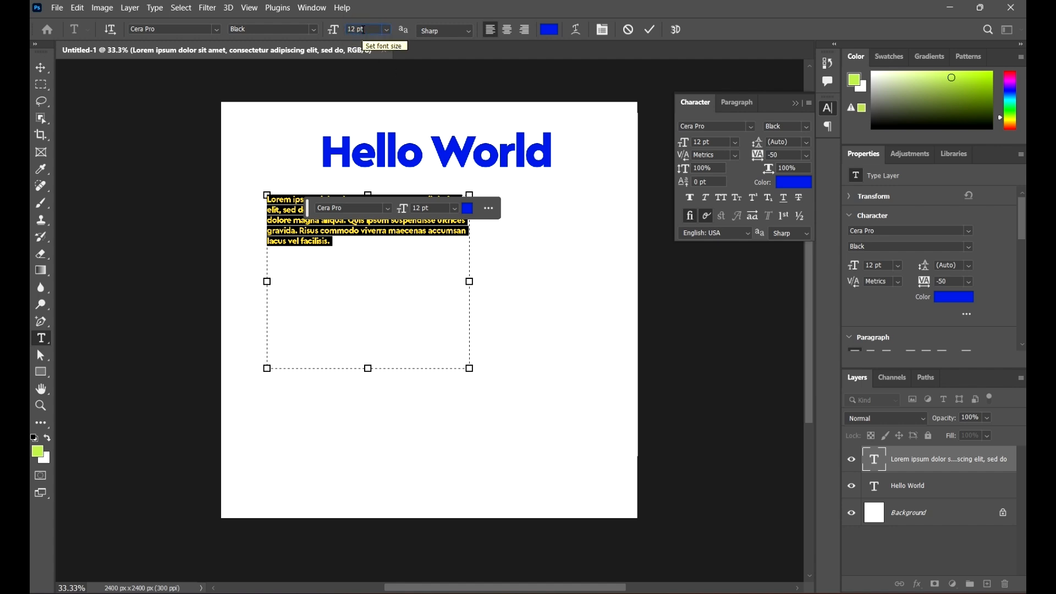
pyautogui.press('Up')
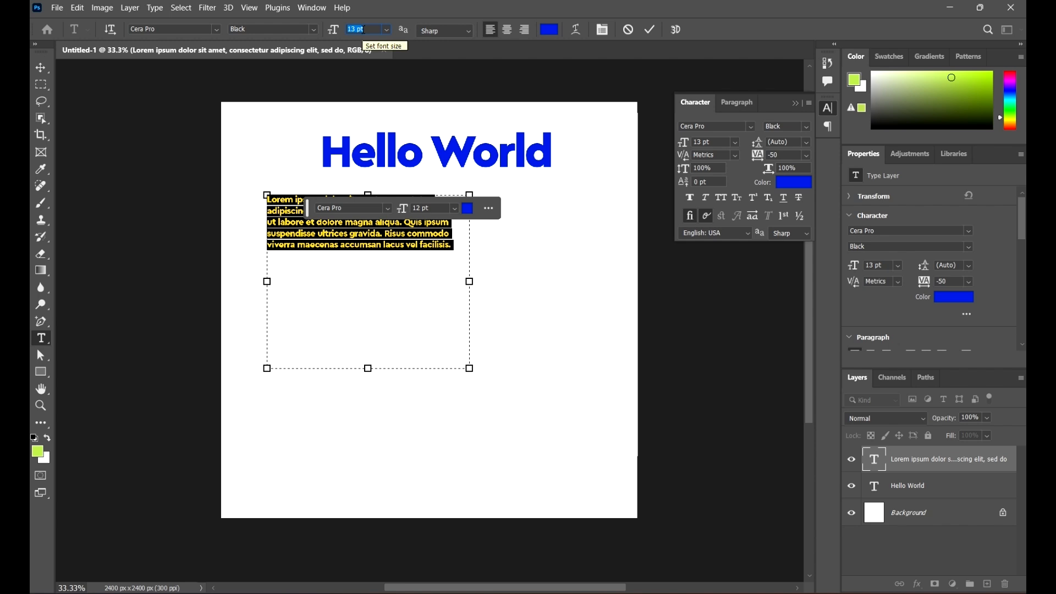
pyautogui.press('Up')
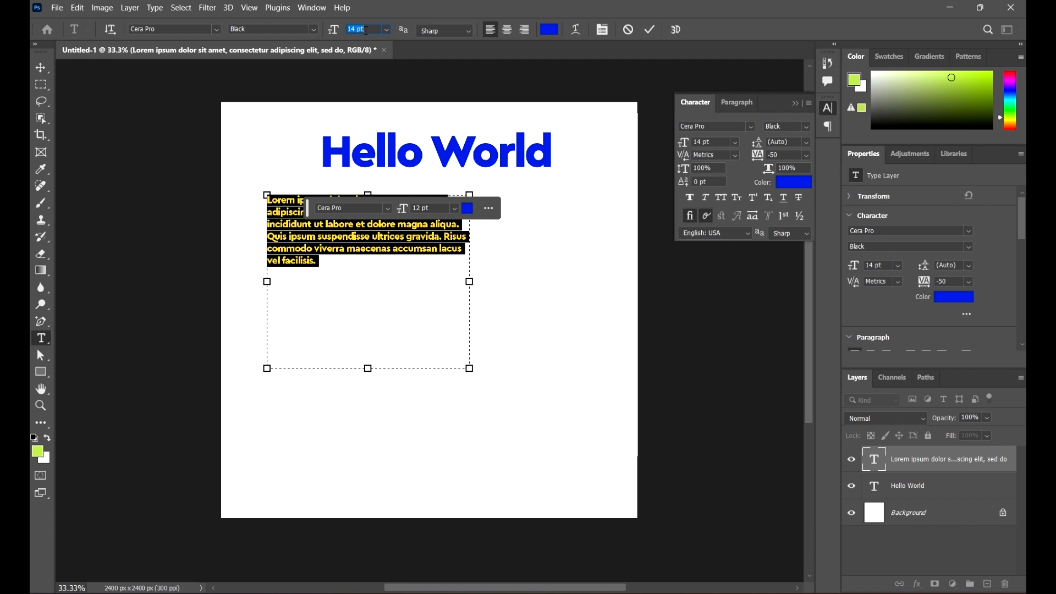
pyautogui.click(650, 29)
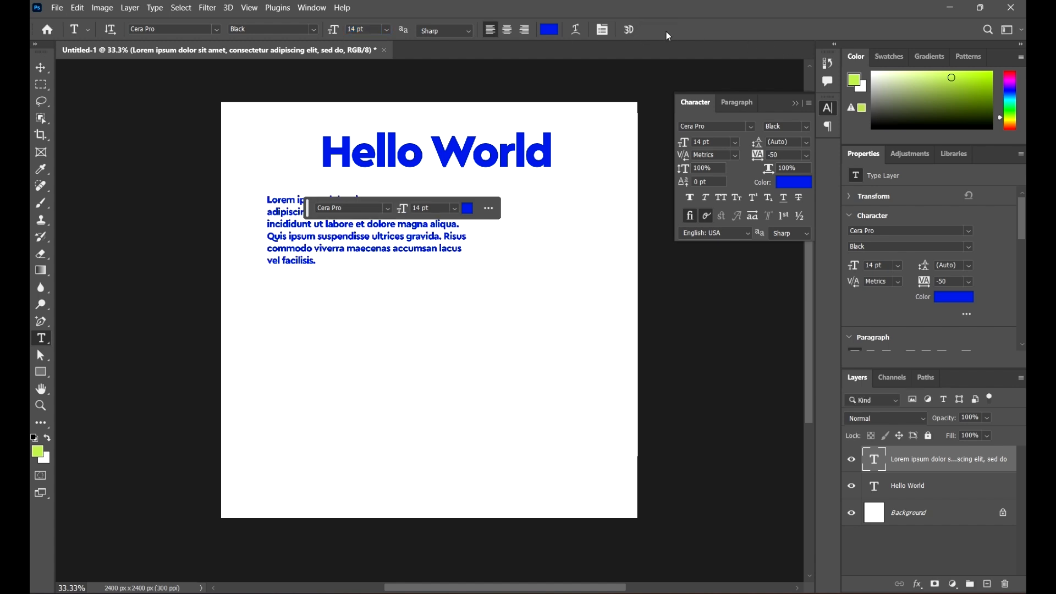
pyautogui.click(41, 67)
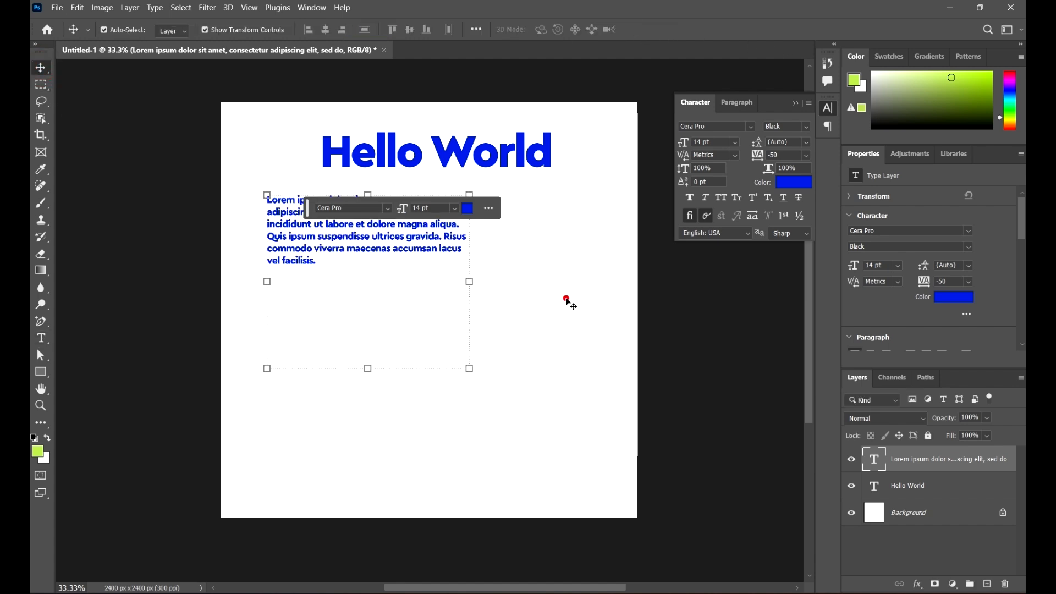
# Step: Reposition the Lorem ipsum paragraph and scale it to about 14.44 pt
pyautogui.click(566, 298)
pyautogui.moveTo(379, 251); pyautogui.dragTo(443, 251)
pyautogui.click(565, 276)
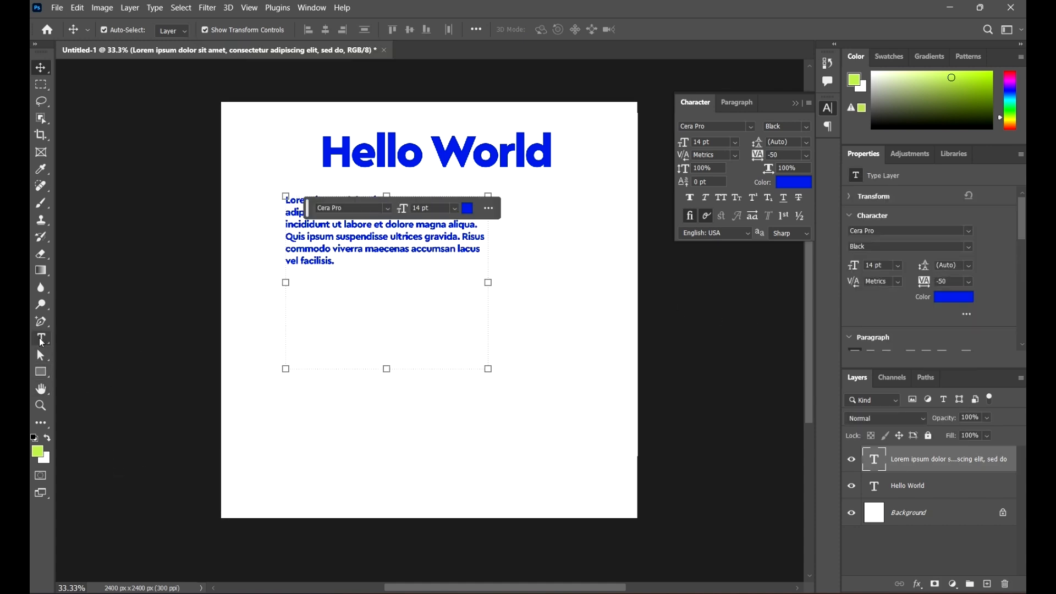
pyautogui.moveTo(459, 248); pyautogui.dragTo(434, 235)
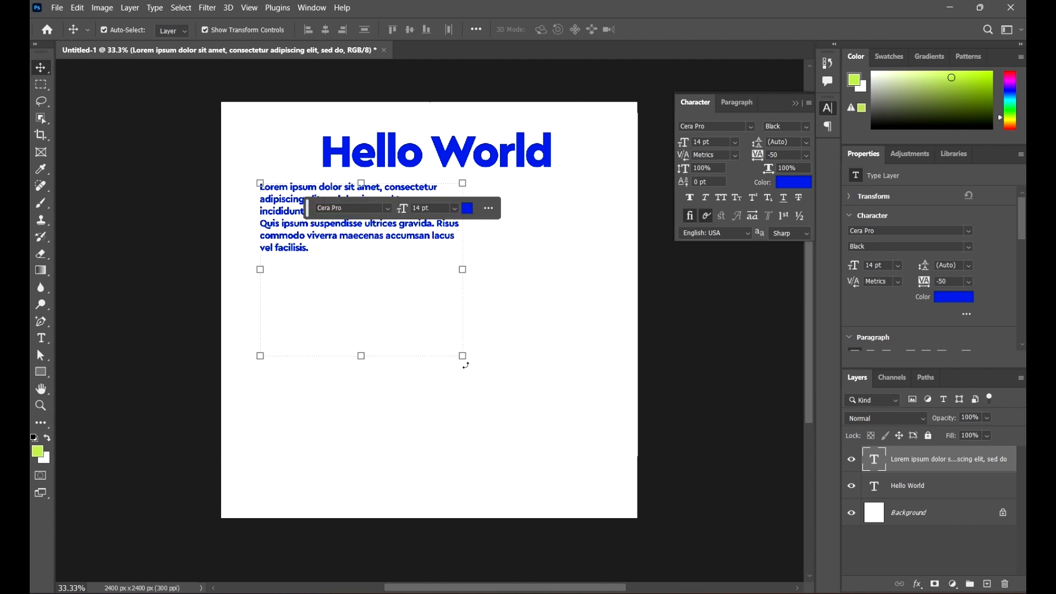
pyautogui.moveTo(466, 365); pyautogui.dragTo(507, 396)
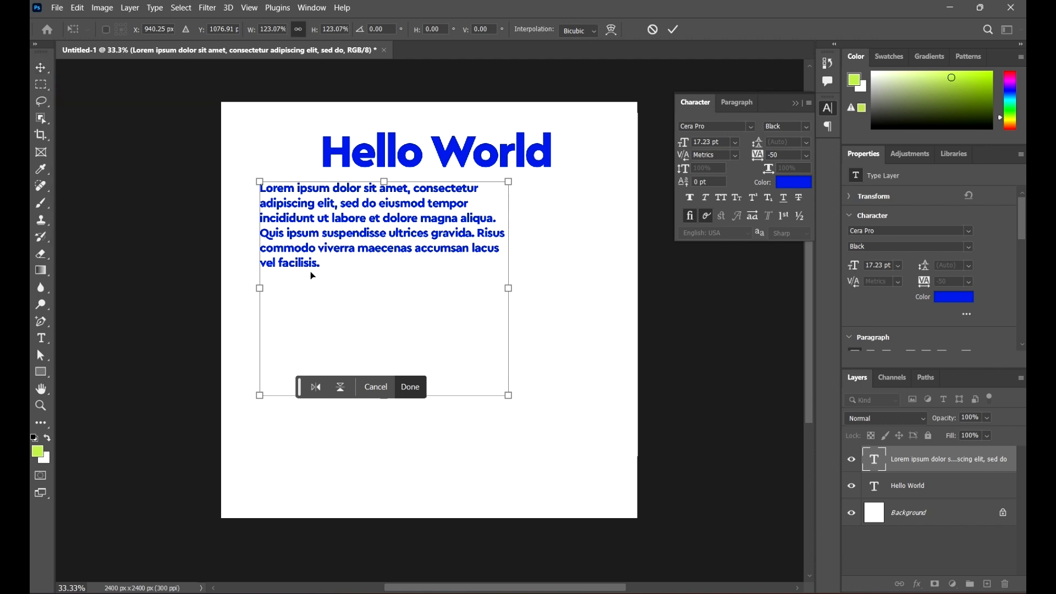
pyautogui.moveTo(507, 394); pyautogui.dragTo(484, 348)
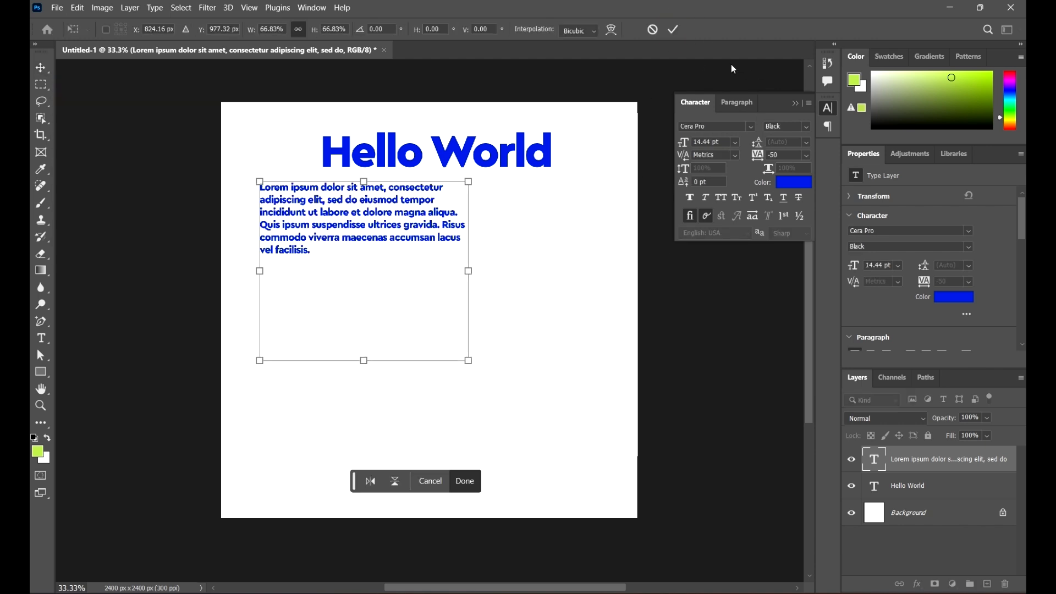
pyautogui.click(677, 33)
# Step: Shift the paragraph right and move Hello World down just above it
pyautogui.moveTo(398, 240); pyautogui.dragTo(453, 280)
pyautogui.click(605, 271)
pyautogui.moveTo(503, 165); pyautogui.dragTo(493, 205)
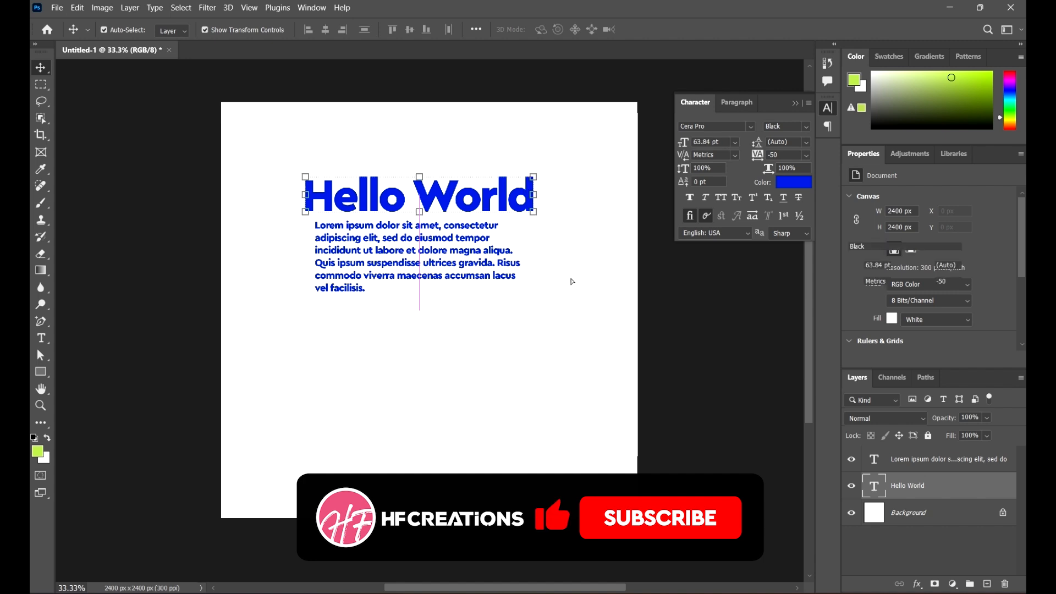
# Step: Shift the Lorem ipsum paragraph left and down and scale it slightly larger
pyautogui.click(566, 275)
pyautogui.moveTo(438, 263); pyautogui.dragTo(425, 271)
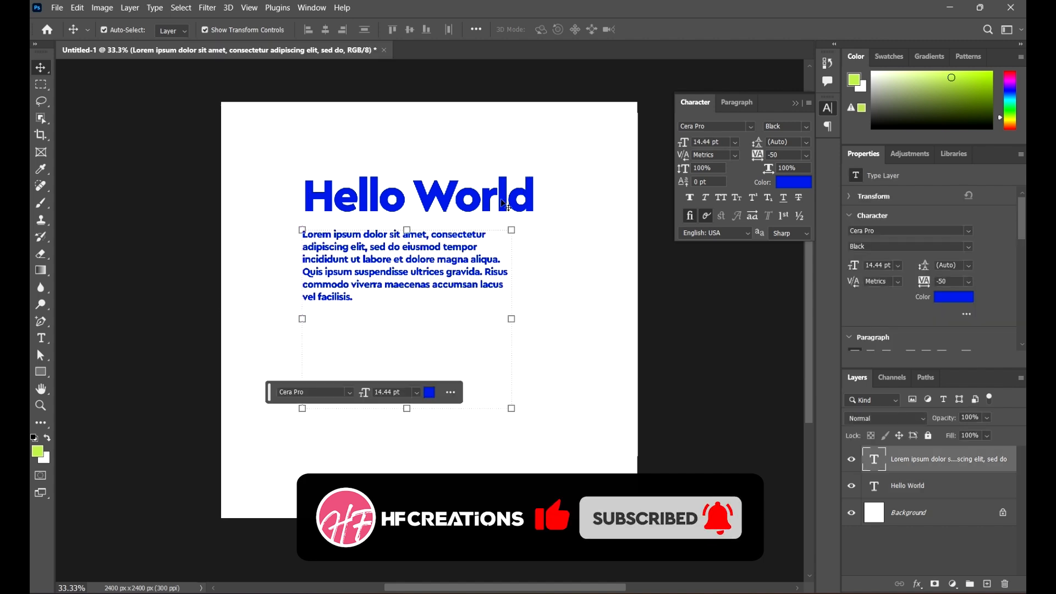
pyautogui.click(497, 203)
pyautogui.click(468, 273)
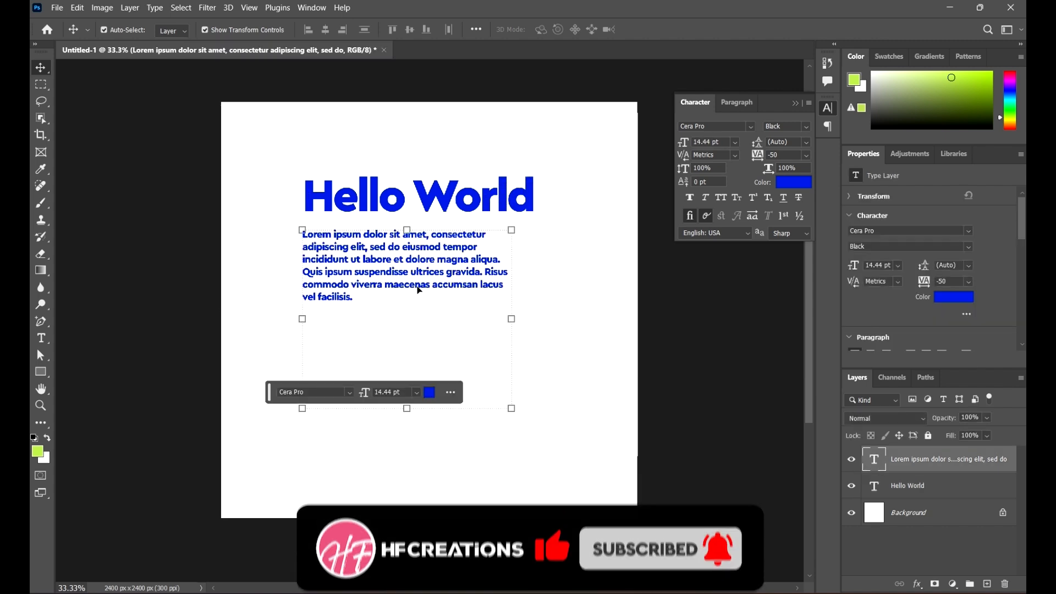
pyautogui.moveTo(511, 316); pyautogui.dragTo(532, 318)
pyautogui.moveTo(466, 272); pyautogui.dragTo(467, 284)
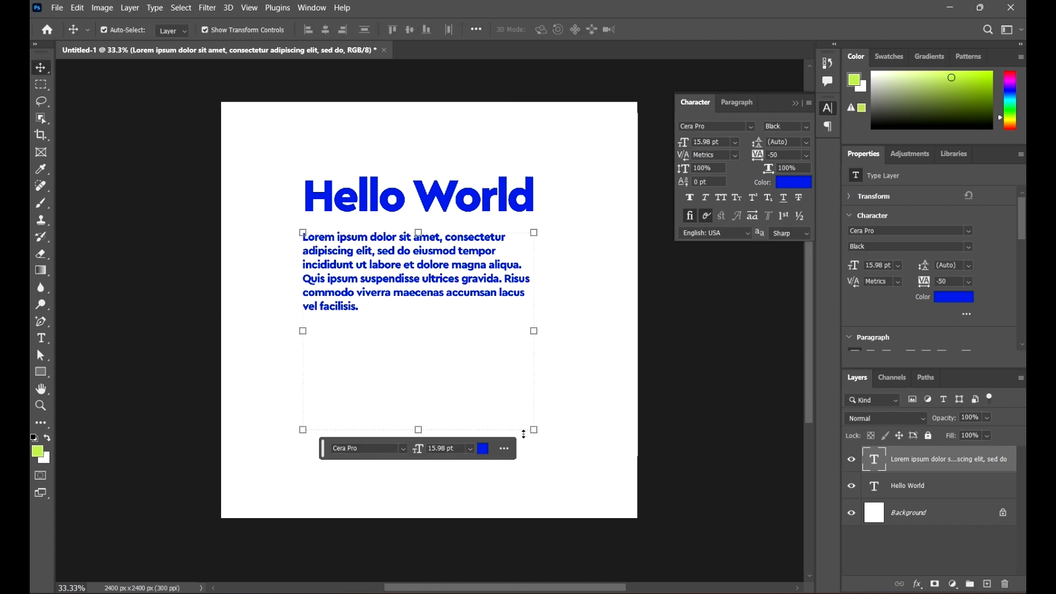
# Step: Enlarge the paragraph to 17.21 pt, move it lower-left, and nudge Hello World left
pyautogui.moveTo(533, 429); pyautogui.dragTo(551, 443)
pyautogui.click(42, 69)
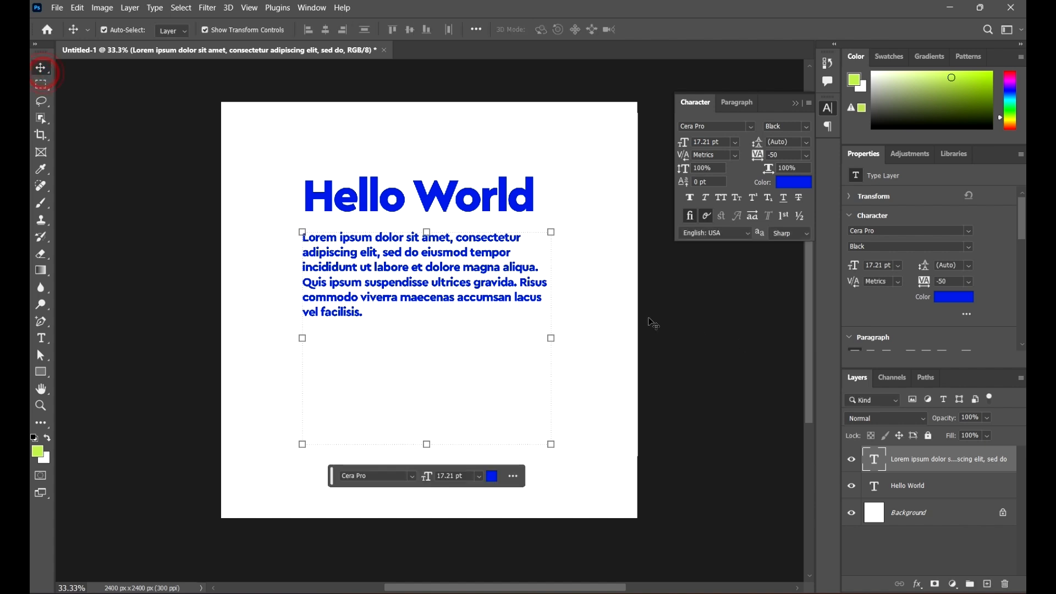
pyautogui.moveTo(506, 292); pyautogui.dragTo(488, 330)
pyautogui.moveTo(497, 201); pyautogui.dragTo(466, 201)
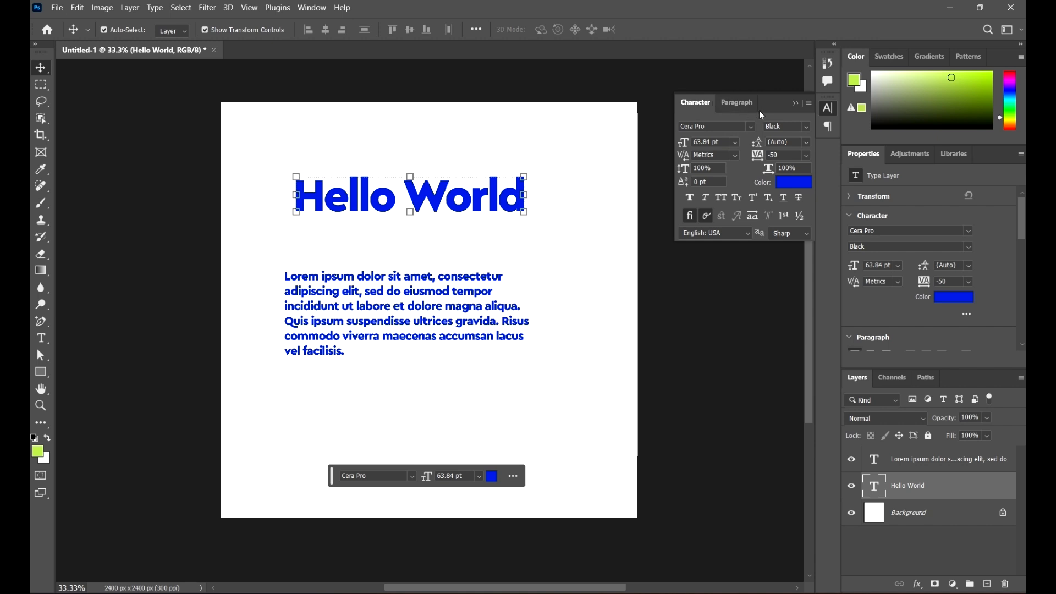
# Step: Show the Paragraph panel beside the Character panel and select the Lorem ipsum layer
pyautogui.click(745, 108)
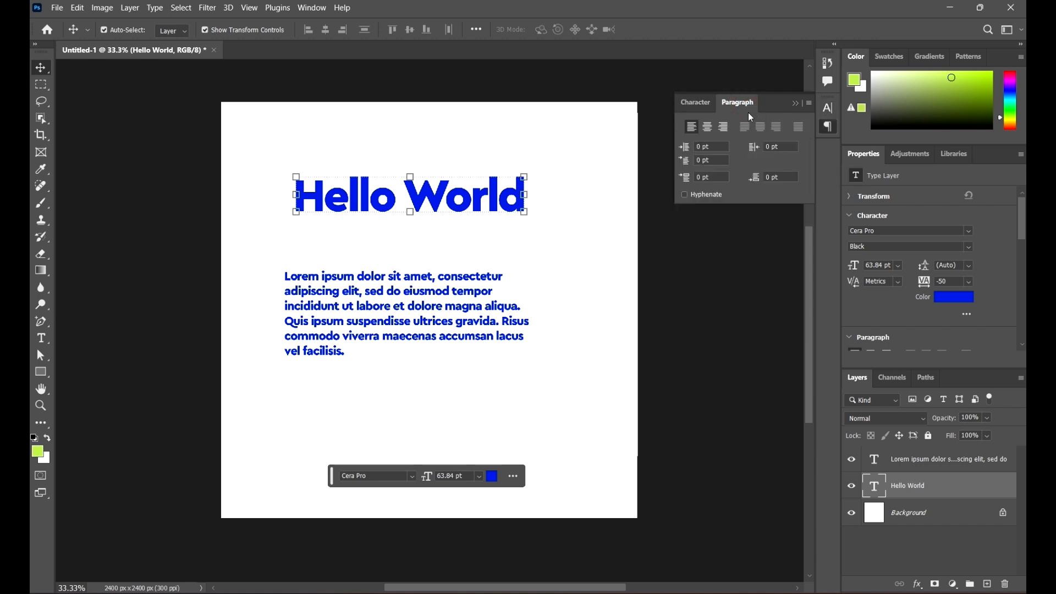
pyautogui.click(327, 11)
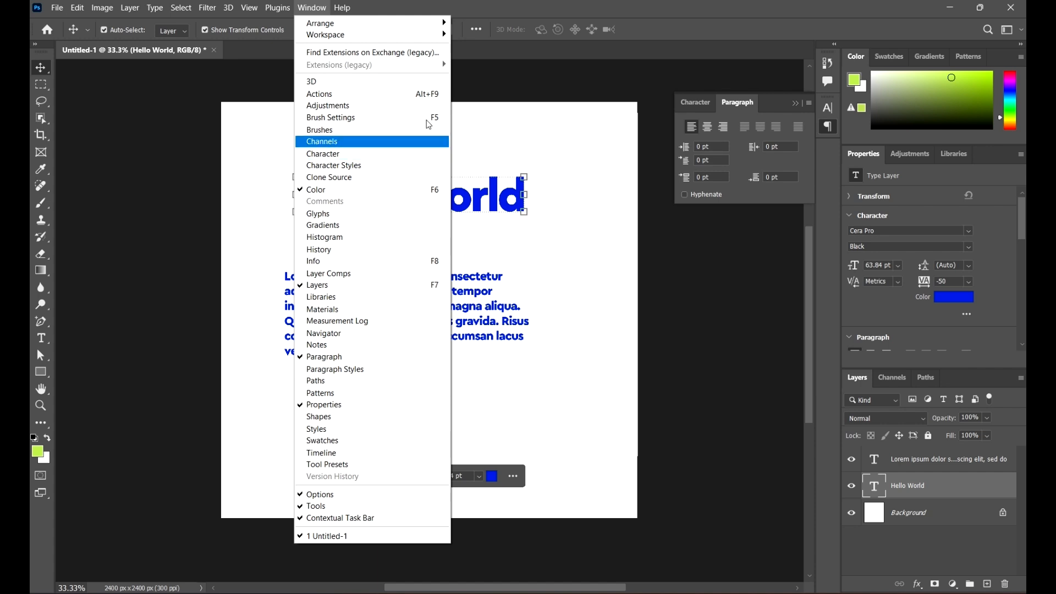
pyautogui.press('Escape')
pyautogui.click(695, 103)
pyautogui.click(739, 103)
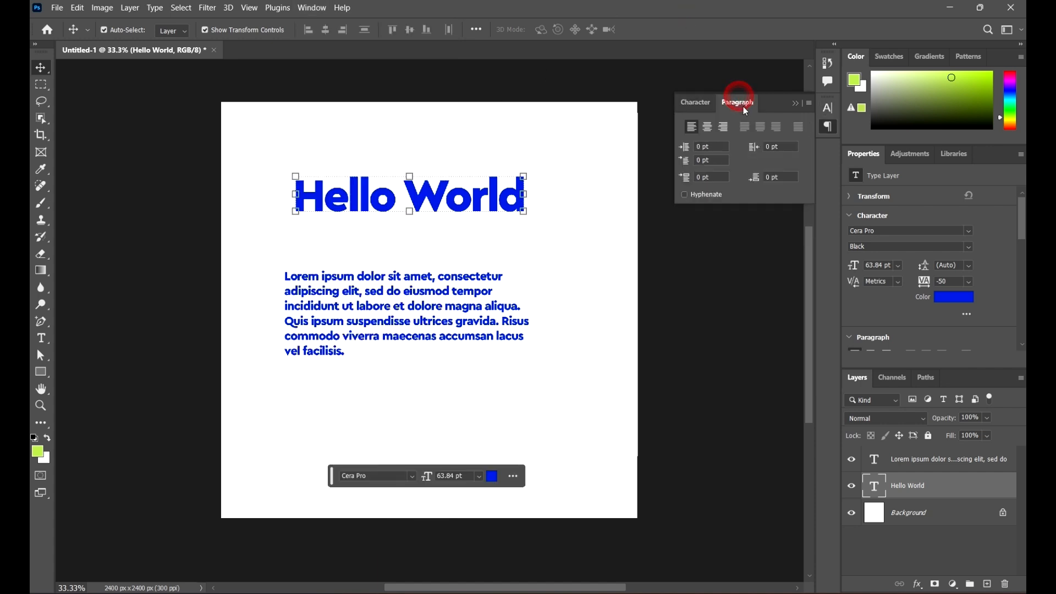
pyautogui.moveTo(745, 110)
pyautogui.mouseDown()
pyautogui.moveTo(722, 226)
pyautogui.moveTo(692, 242)
pyautogui.moveTo(705, 235)
pyautogui.moveTo(750, 308)
pyautogui.moveTo(754, 117)
pyautogui.moveTo(765, 117)
pyautogui.moveTo(741, 123)
pyautogui.mouseUp()
pyautogui.click(446, 303)
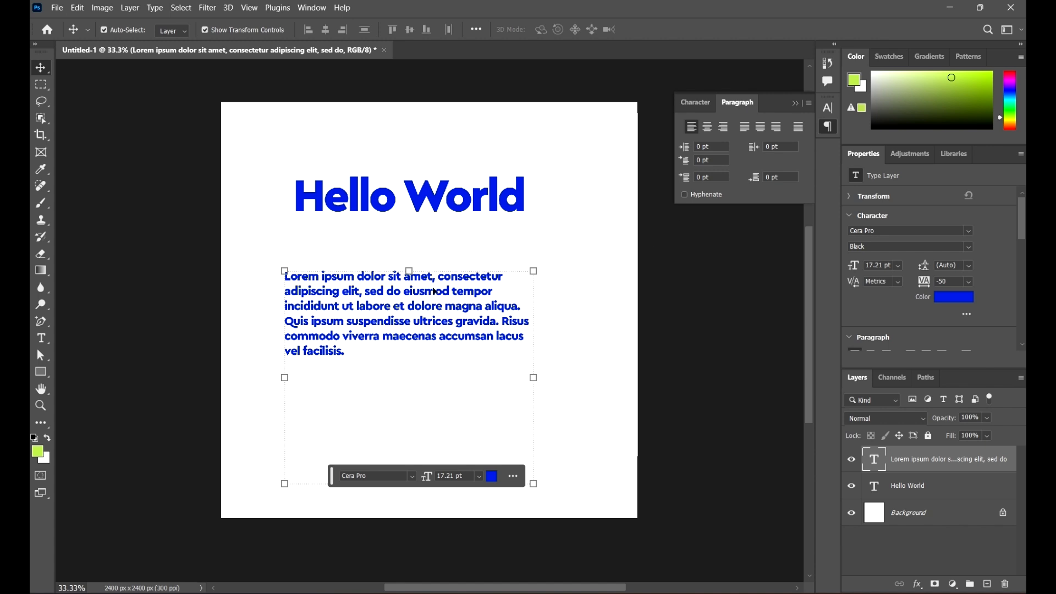
# Step: Move the paragraph up-right, try centre, right and all justify options, then keep it left-aligned
pyautogui.moveTo(471, 286); pyautogui.dragTo(502, 271)
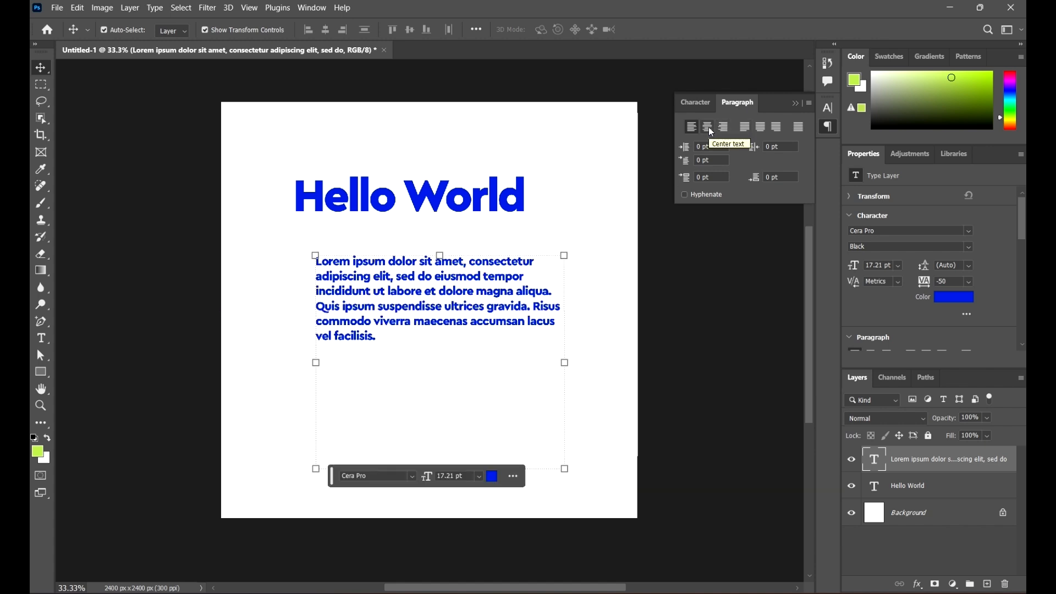
pyautogui.click(708, 127)
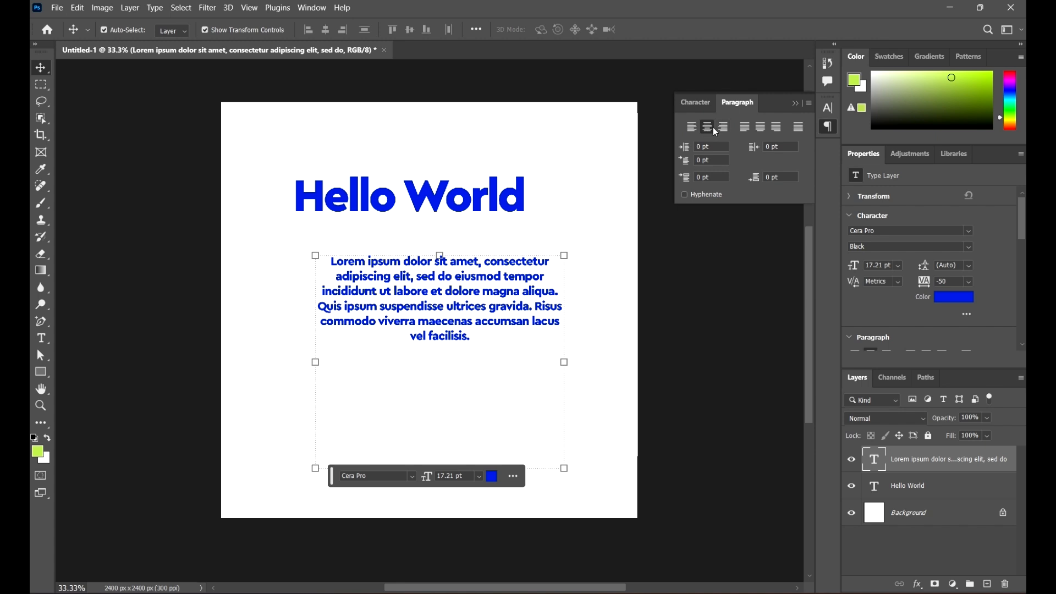
pyautogui.click(694, 127)
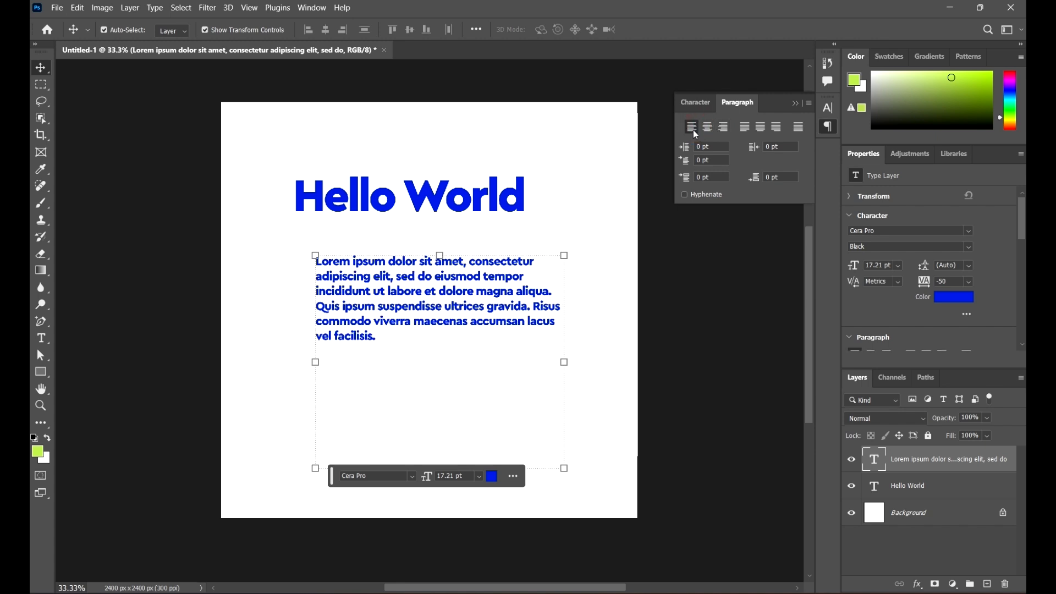
pyautogui.click(724, 127)
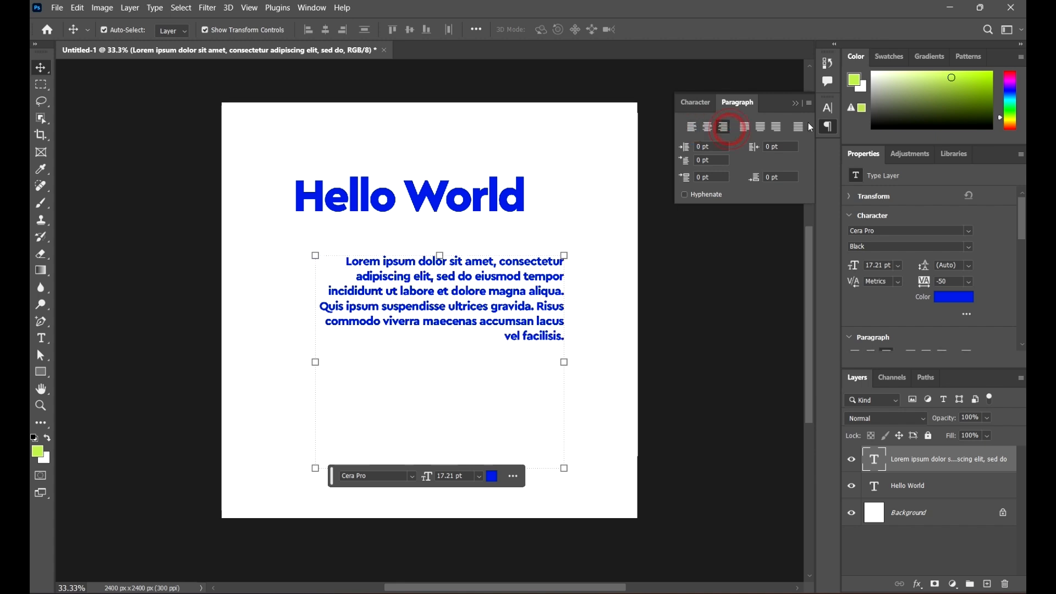
pyautogui.click(744, 127)
pyautogui.click(765, 128)
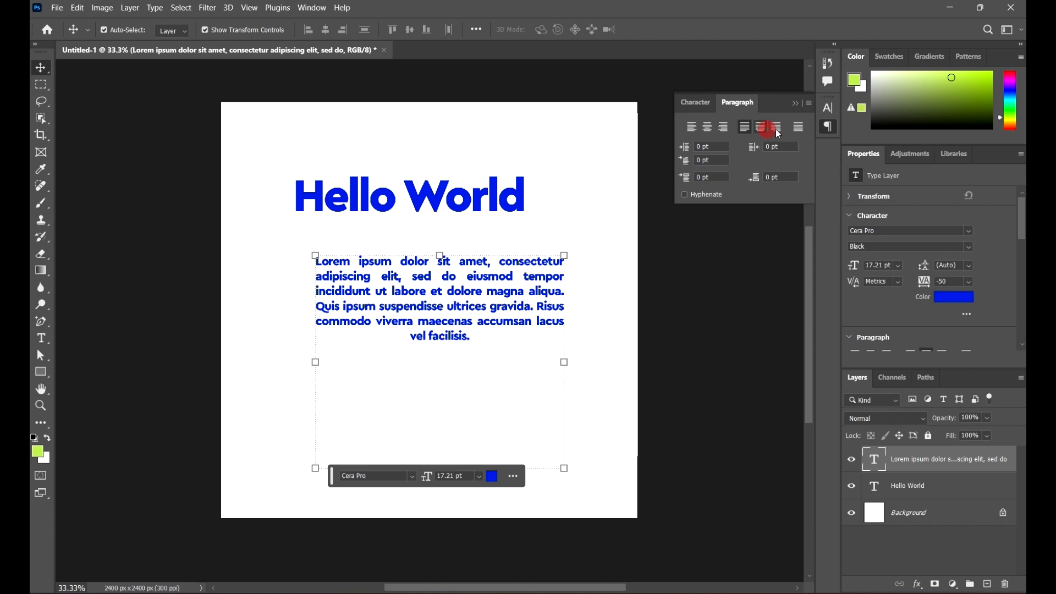
pyautogui.click(777, 127)
pyautogui.click(798, 127)
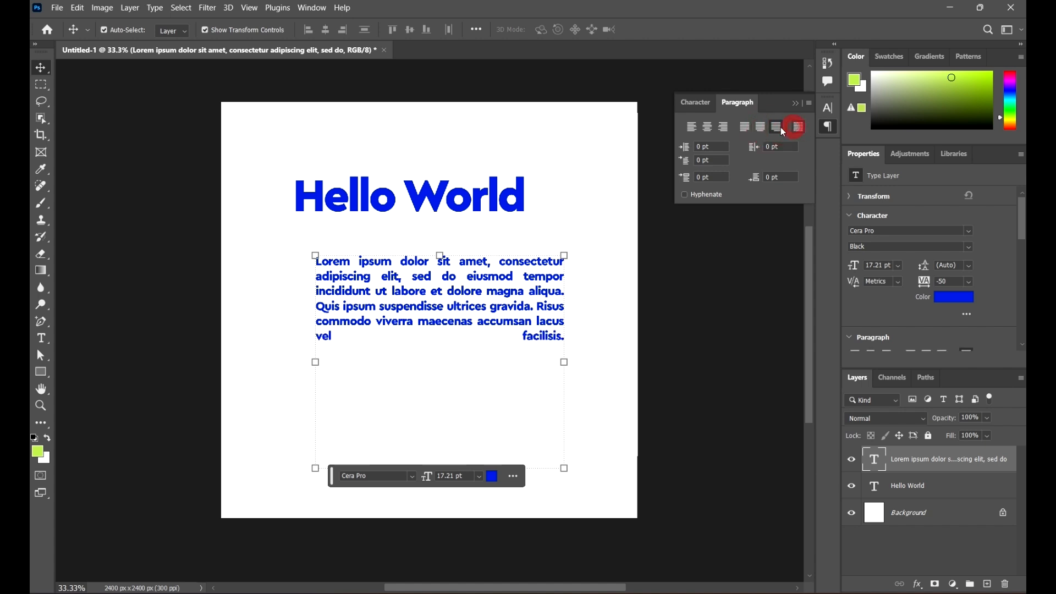
pyautogui.click(694, 127)
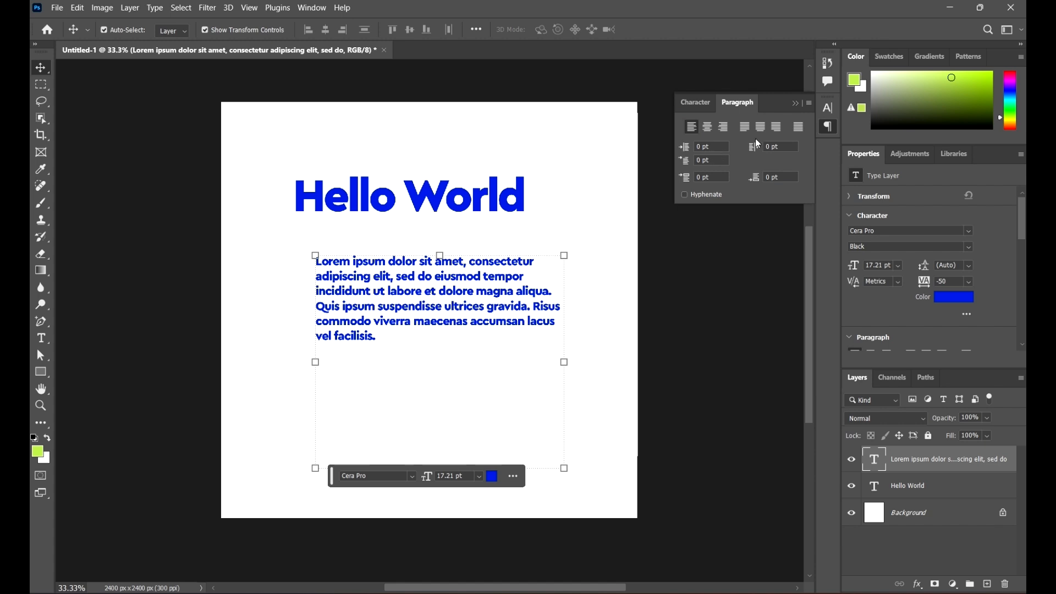
pyautogui.click(696, 101)
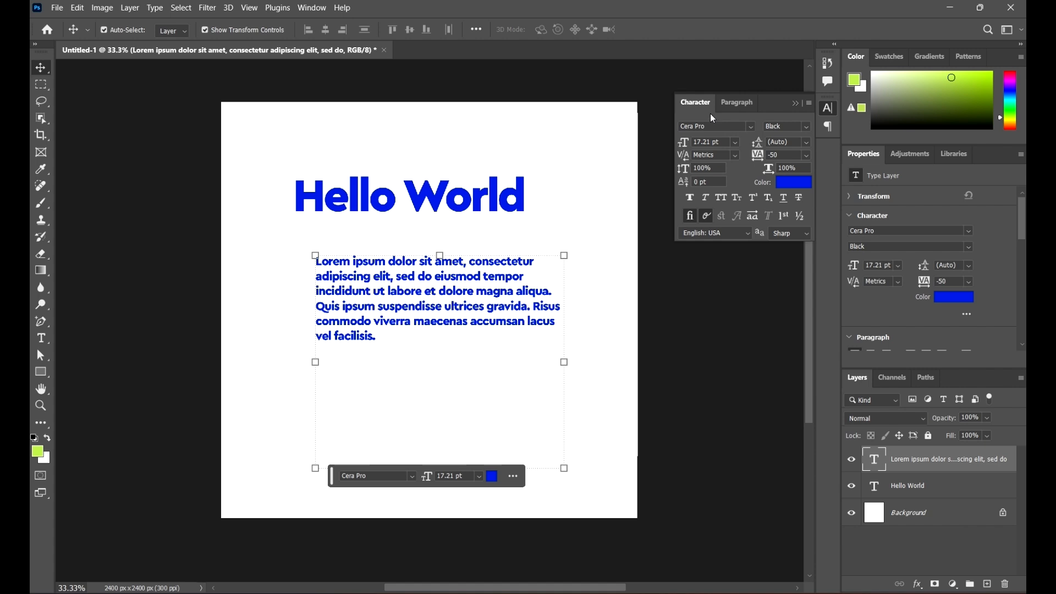
# Step: Nudge Hello World slightly right and down and set its font to Callgest
pyautogui.click(467, 199)
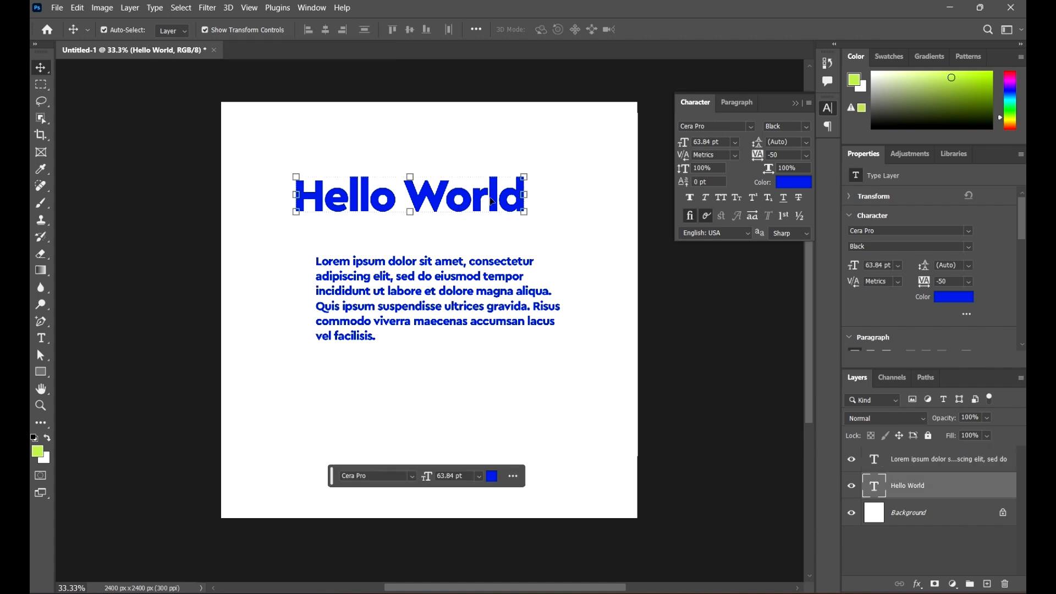
pyautogui.moveTo(494, 203); pyautogui.dragTo(503, 217)
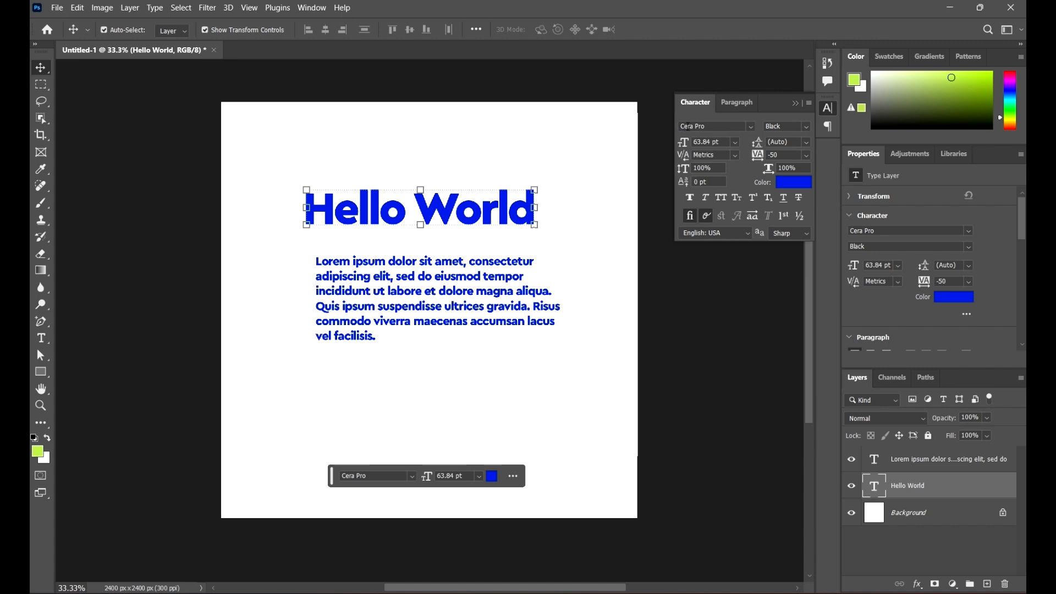
pyautogui.click(750, 127)
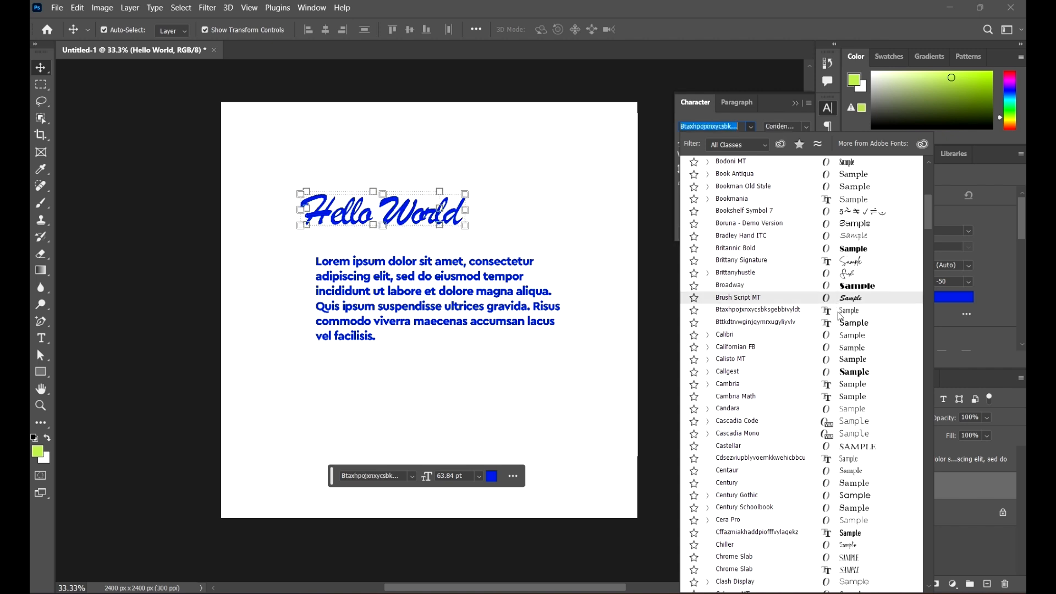
pyautogui.scroll(-2, 841, 316)
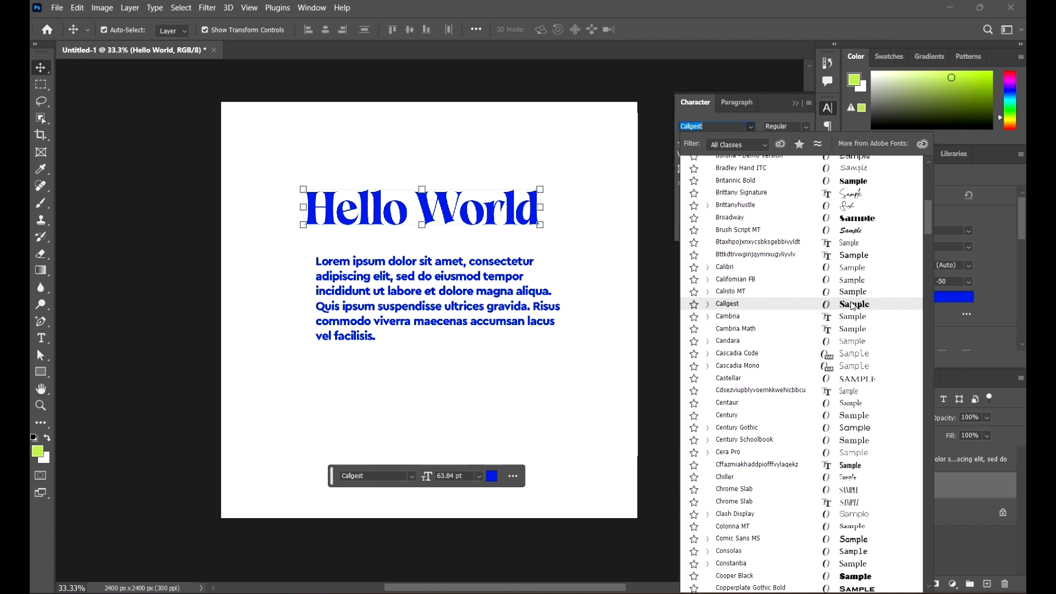
pyautogui.click(851, 304)
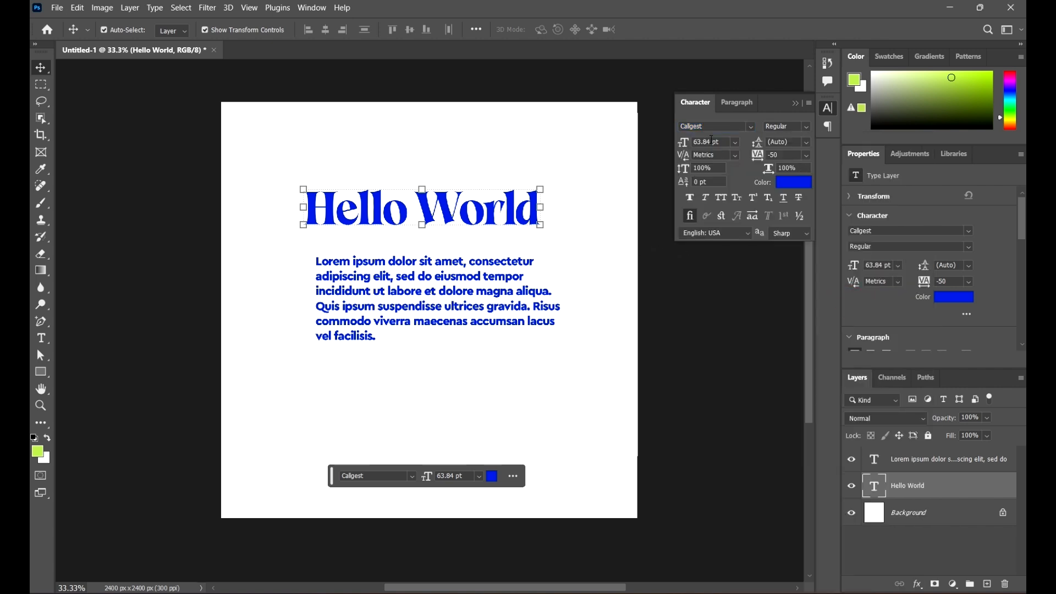
# Step: Scale the Hello World heading to about 108%, making it 68.81 pt
pyautogui.click(540, 225)
pyautogui.moveTo(540, 225); pyautogui.dragTo(559, 241)
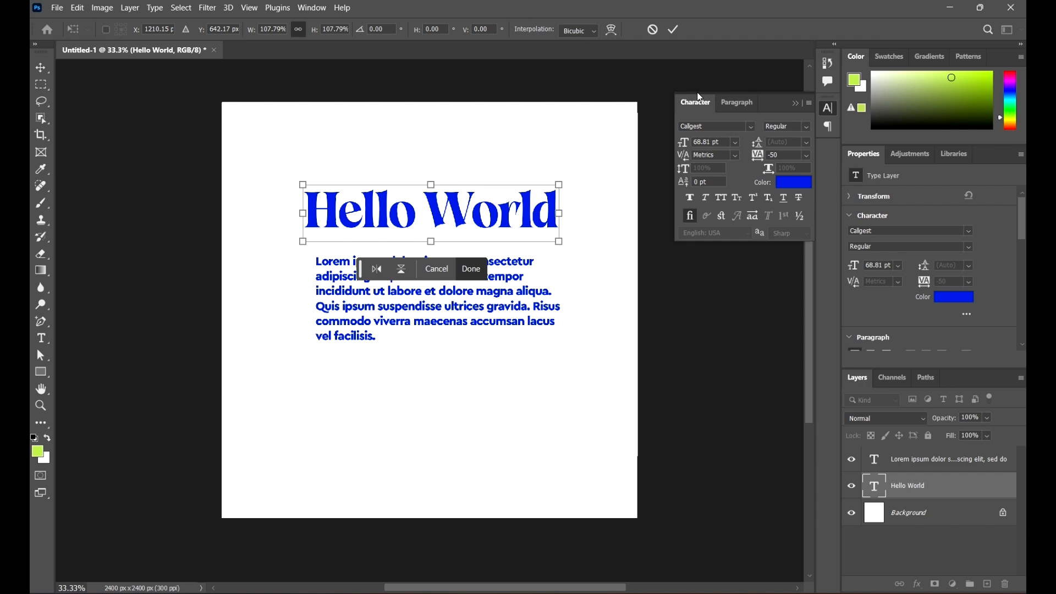
pyautogui.click(673, 29)
pyautogui.click(617, 242)
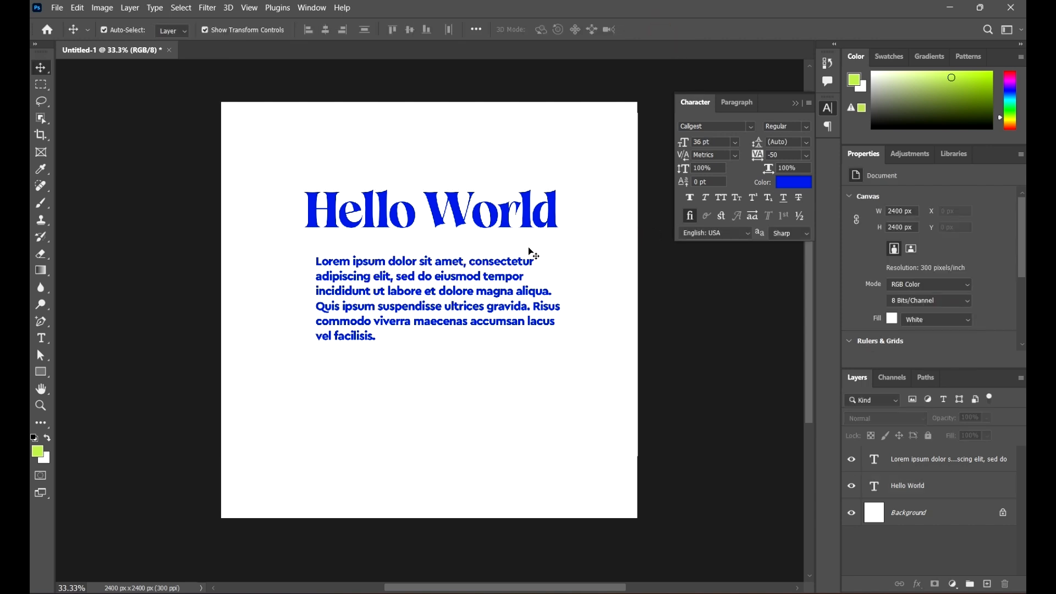
# Step: Move the Lorem ipsum paragraph up and left beneath the heading, then reselect Hello World
pyautogui.moveTo(507, 265); pyautogui.dragTo(500, 251)
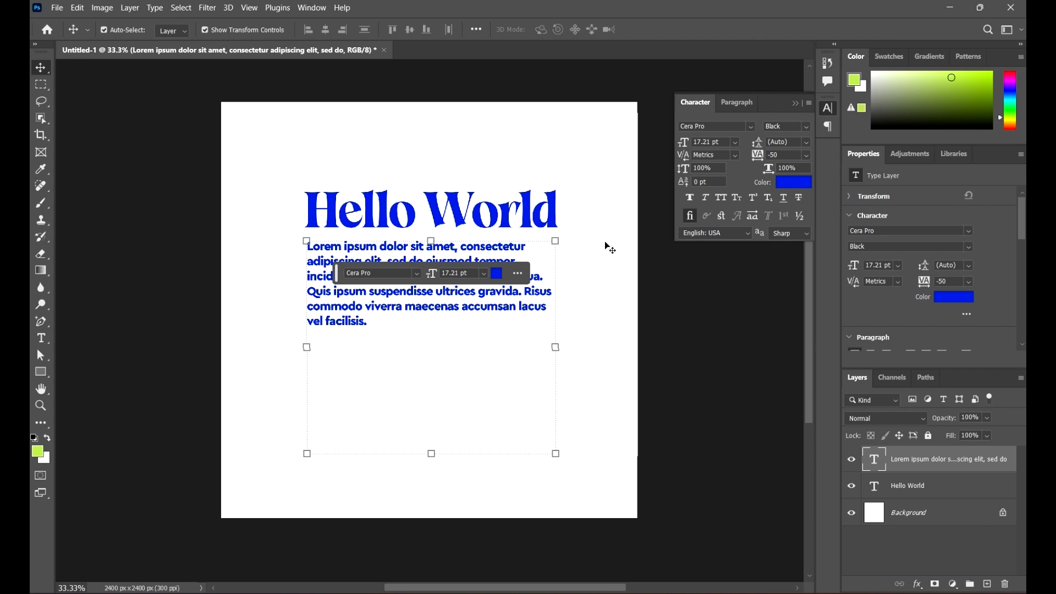
pyautogui.click(581, 172)
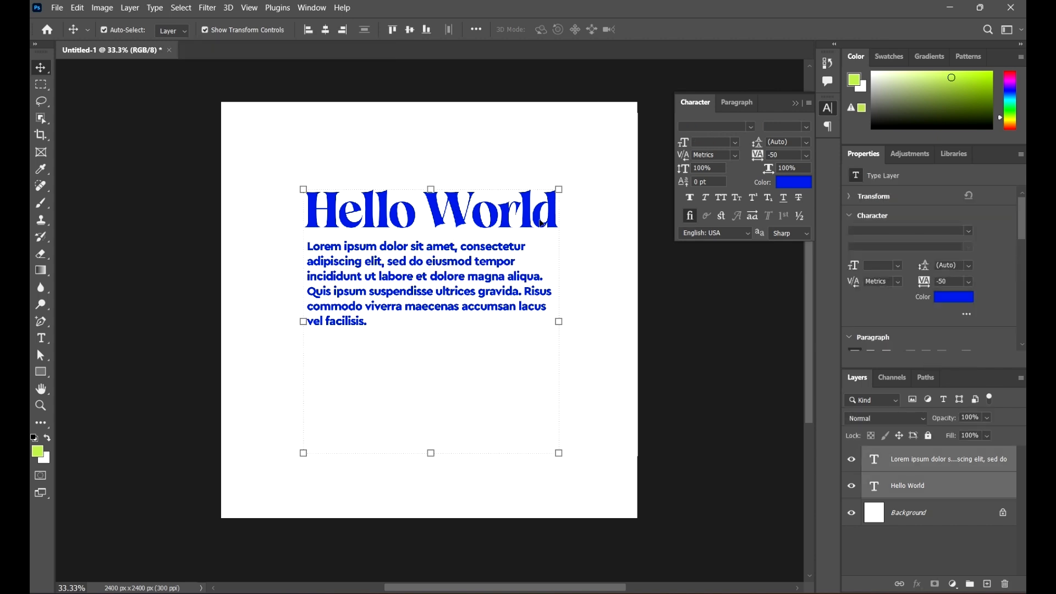
pyautogui.click(606, 202)
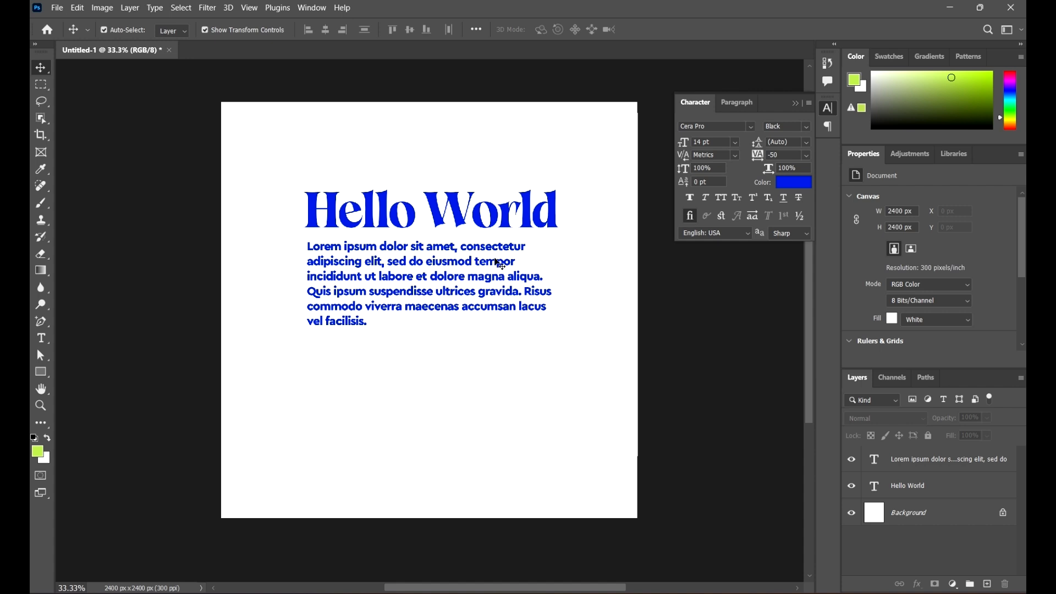
pyautogui.click(516, 223)
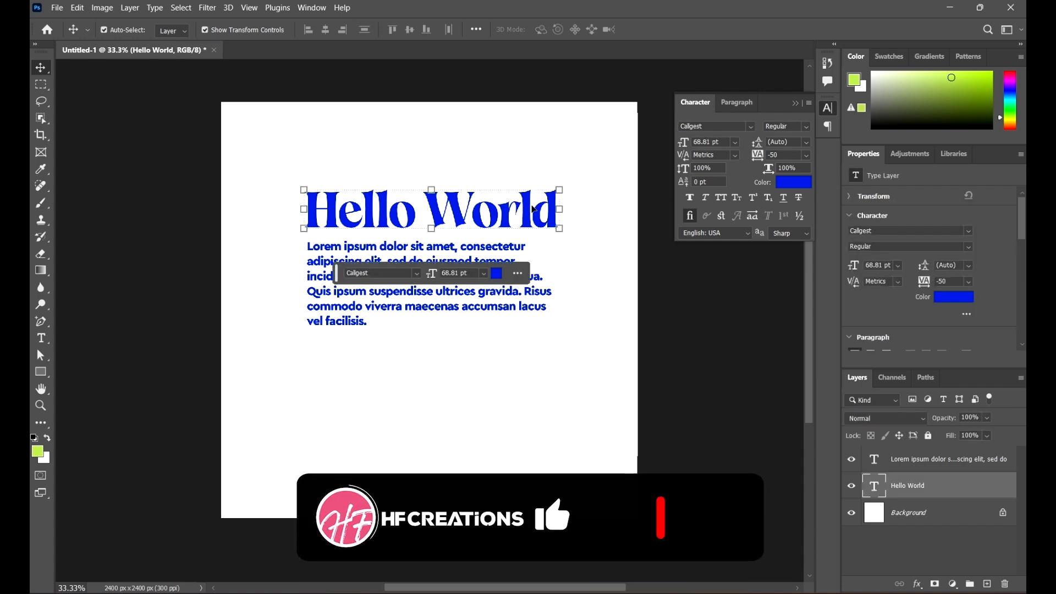
# Step: Replace the heading's Callgest font with Elephant Regular and deselect the layer
pyautogui.click(722, 127)
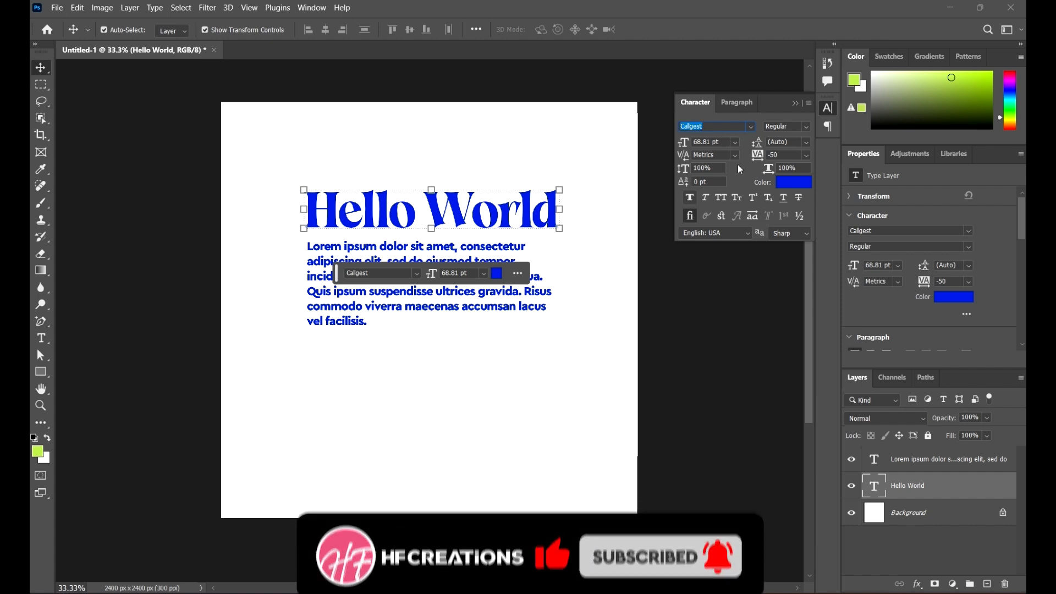
pyautogui.click(750, 127)
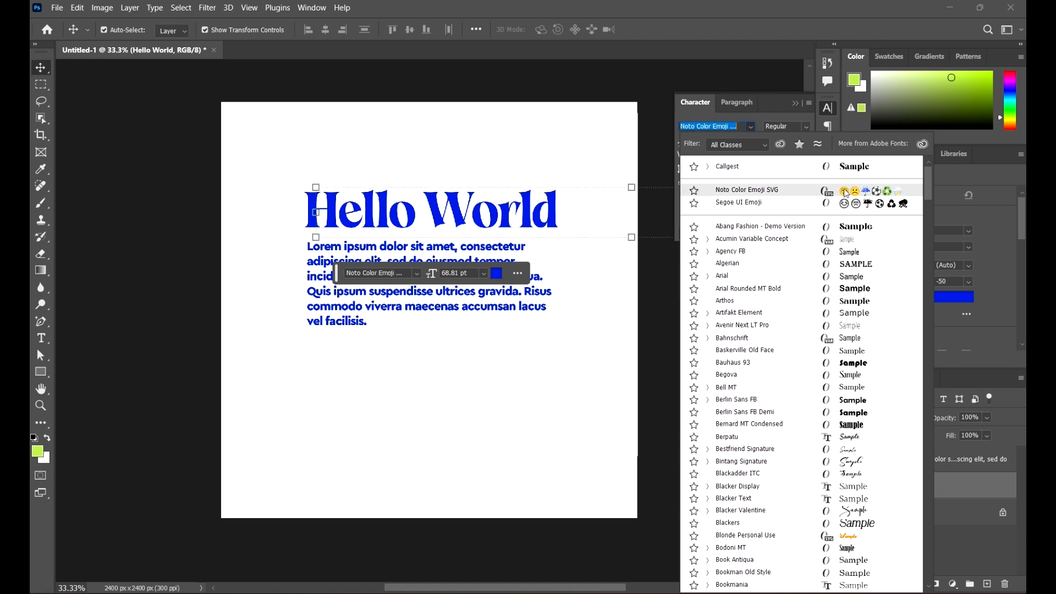
pyautogui.scroll(-4, 875, 301)
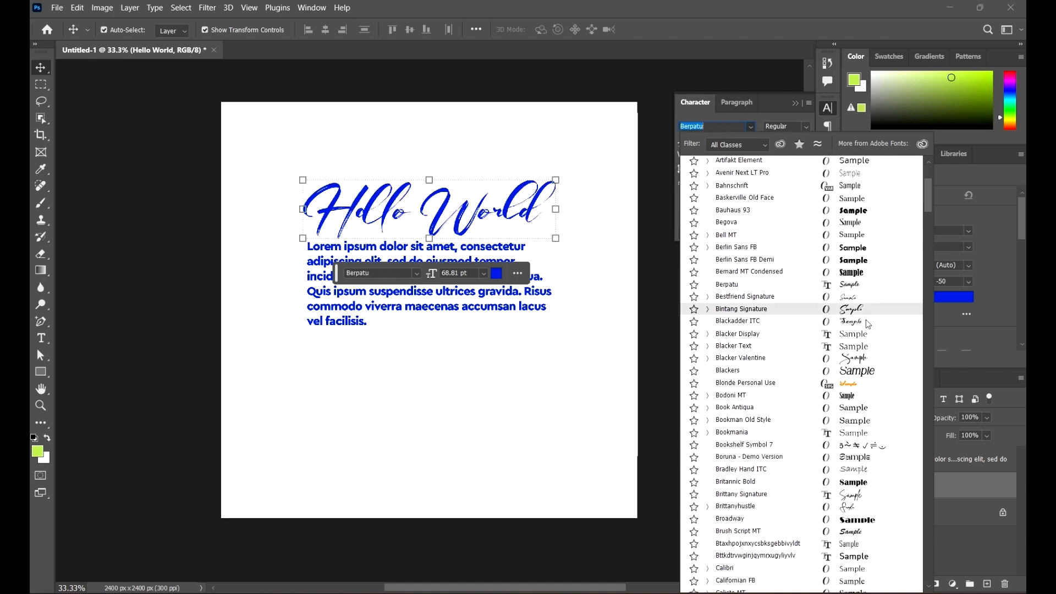
pyautogui.scroll(-2, 874, 352)
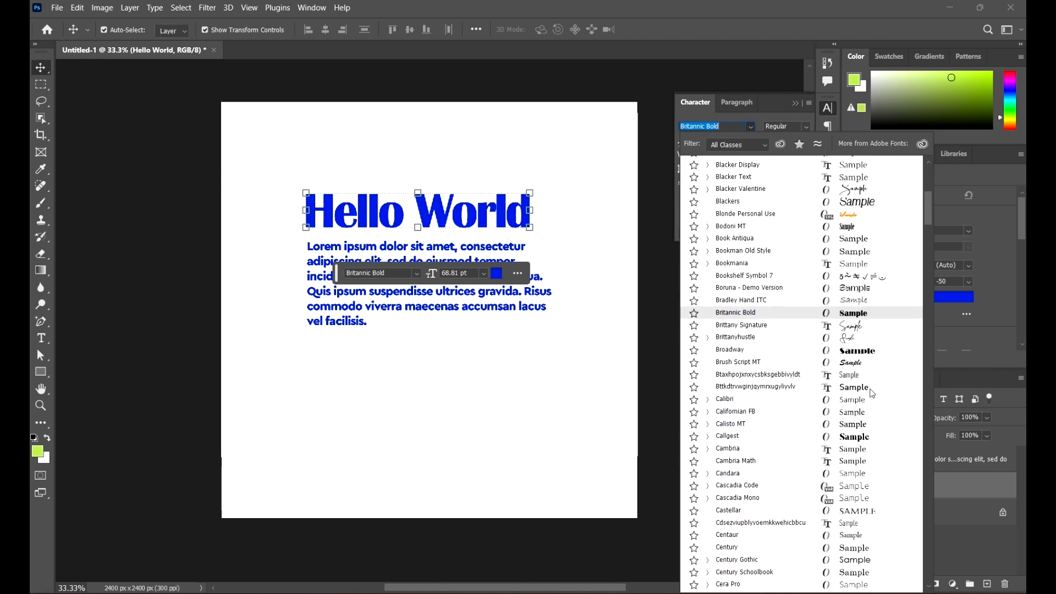
pyautogui.scroll(-5, 866, 380)
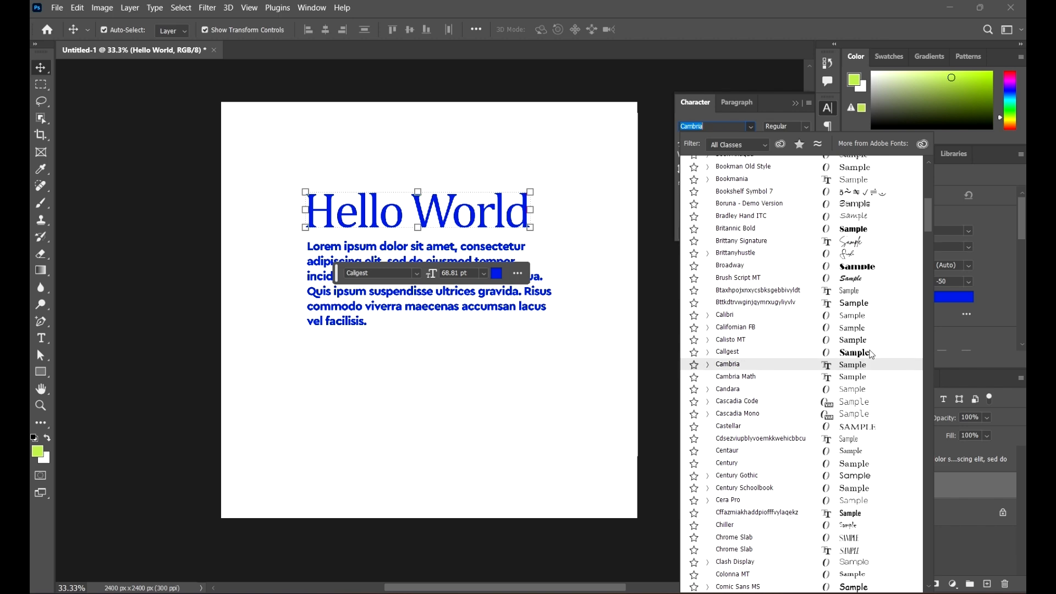
pyautogui.scroll(-5, 864, 385)
pyautogui.scroll(-2, 866, 406)
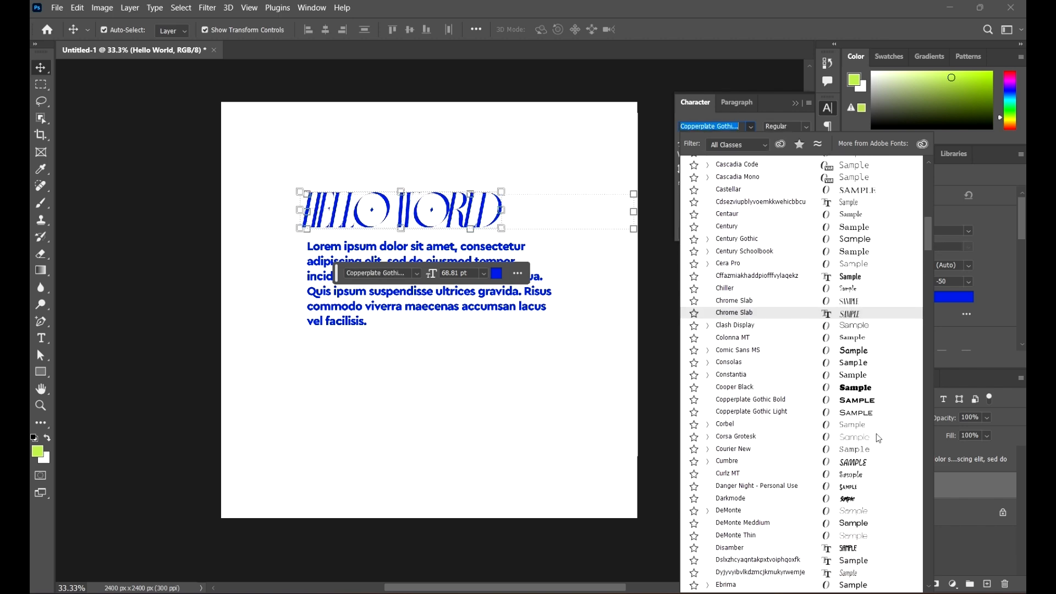
pyautogui.scroll(-2, 872, 389)
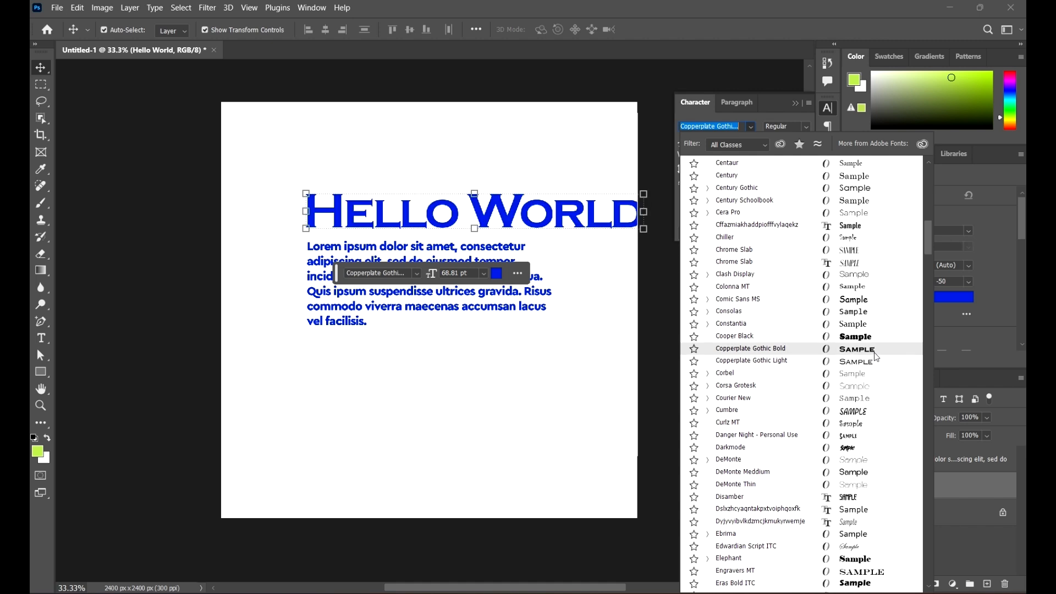
pyautogui.scroll(-3, 872, 363)
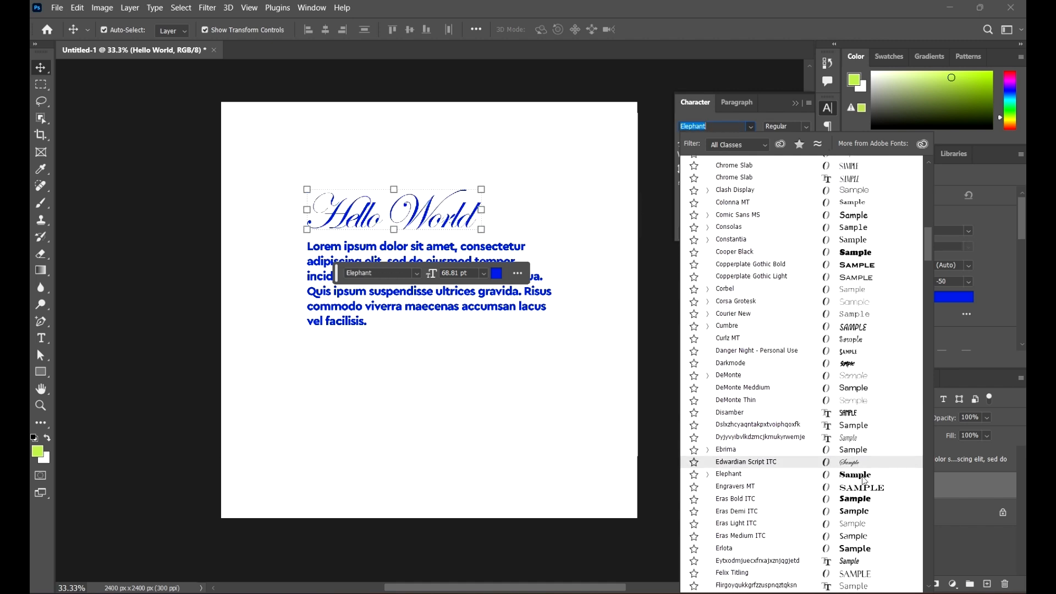
pyautogui.click(863, 478)
pyautogui.click(679, 321)
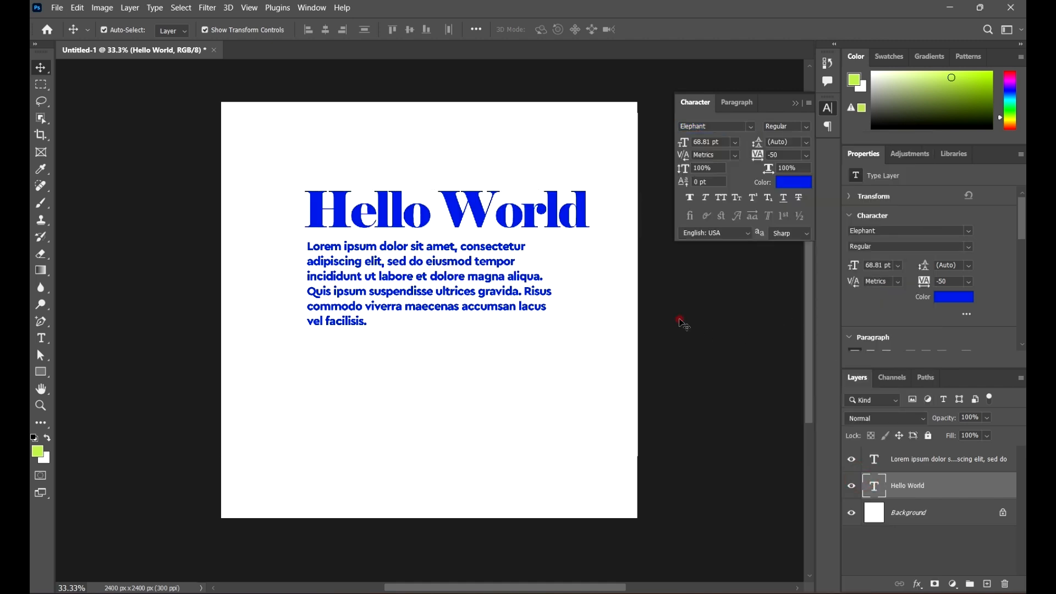
# Step: Shift both text layers about 41 px left, then move Hello World further left
pyautogui.click(575, 209)
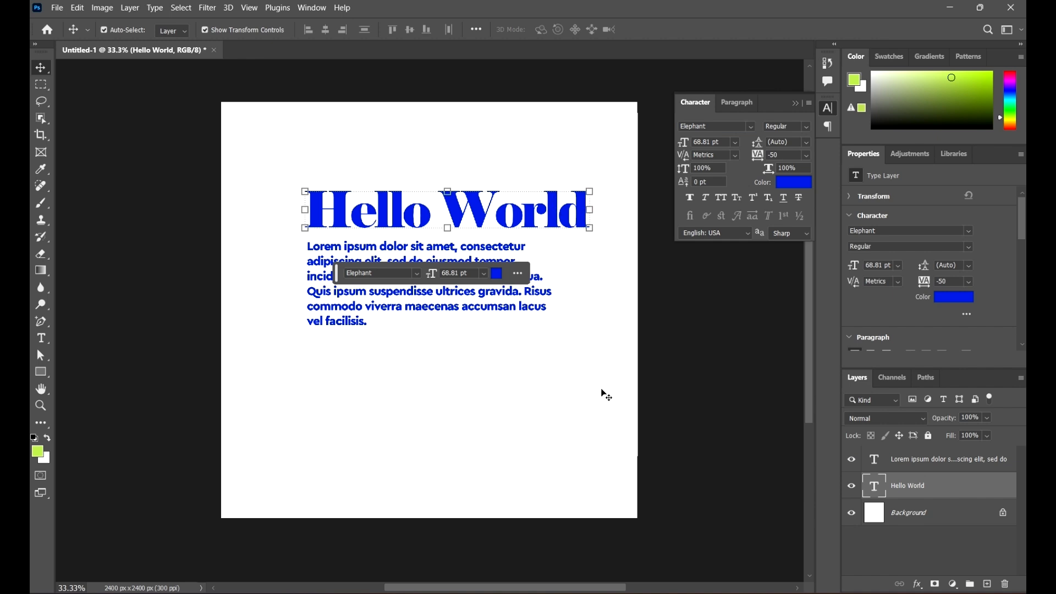
pyautogui.moveTo(601, 390); pyautogui.dragTo(363, 137)
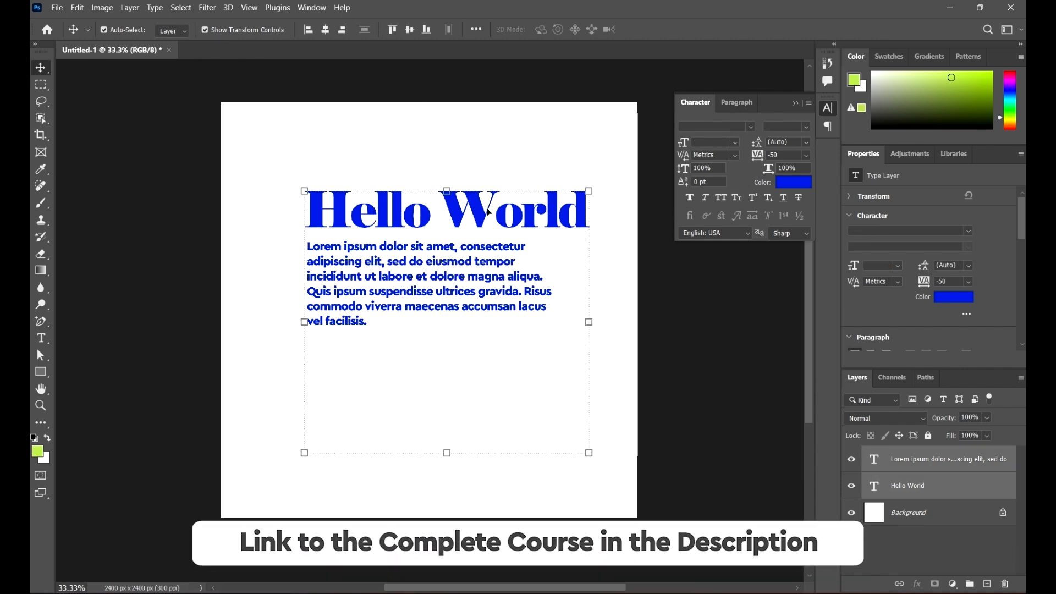
pyautogui.moveTo(505, 194); pyautogui.dragTo(442, 212)
pyautogui.click(490, 120)
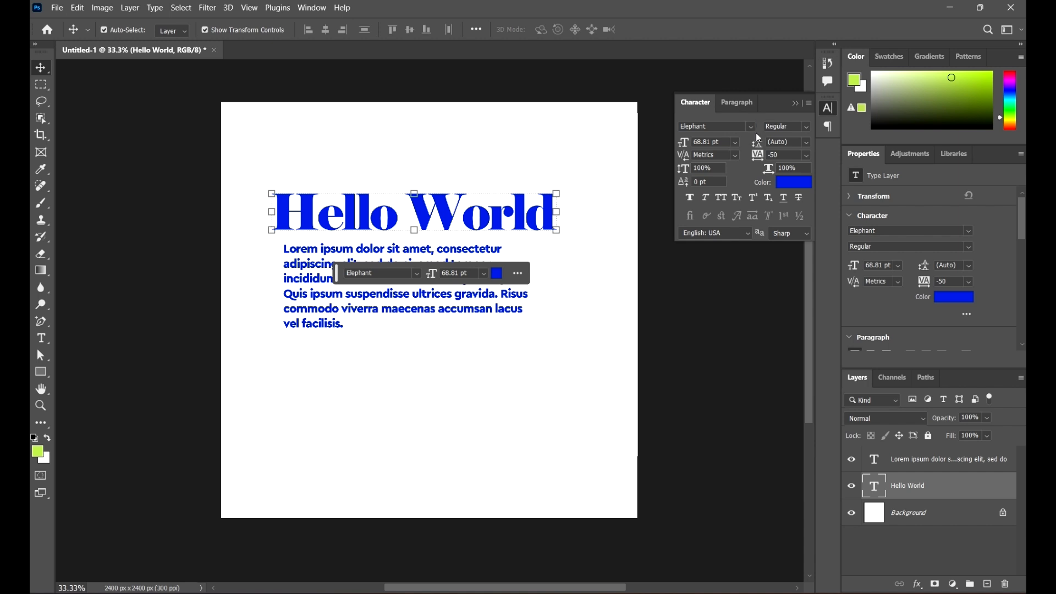
# Step: Centre Hello World on the canvas, trying Italic before returning it to Elephant Regular
pyautogui.click(752, 127)
pyautogui.click(751, 127)
pyautogui.click(806, 129)
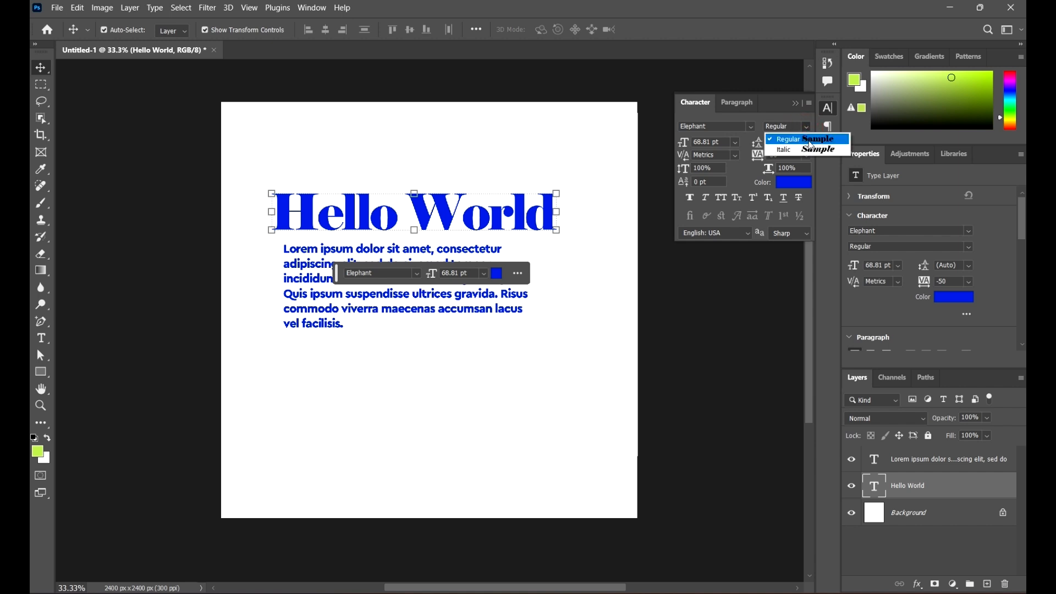
pyautogui.click(809, 155)
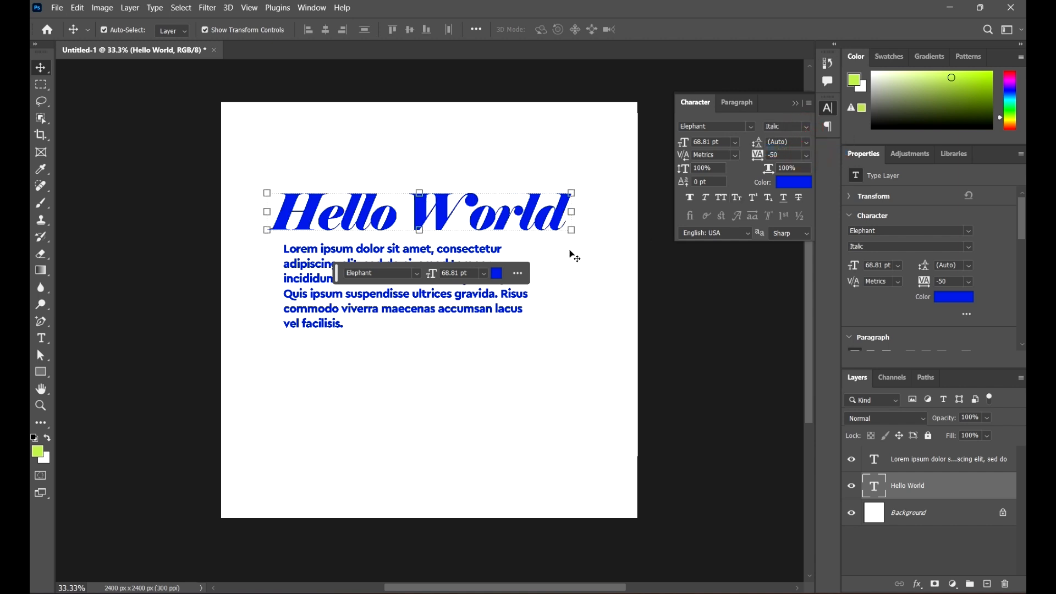
pyautogui.moveTo(551, 230)
pyautogui.mouseDown()
pyautogui.moveTo(566, 217)
pyautogui.moveTo(555, 230)
pyautogui.mouseUp()
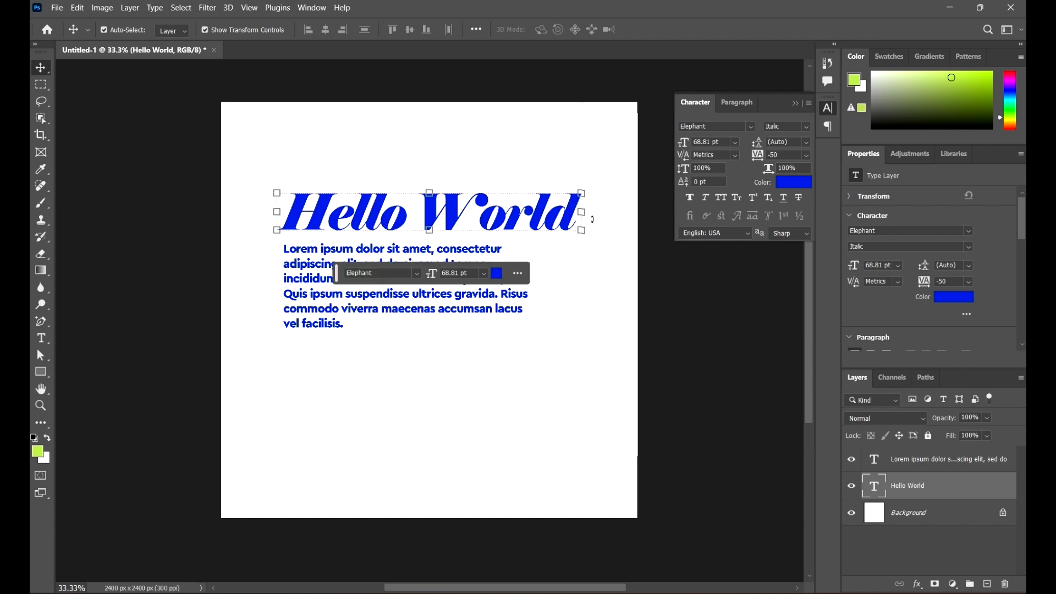
pyautogui.click(810, 126)
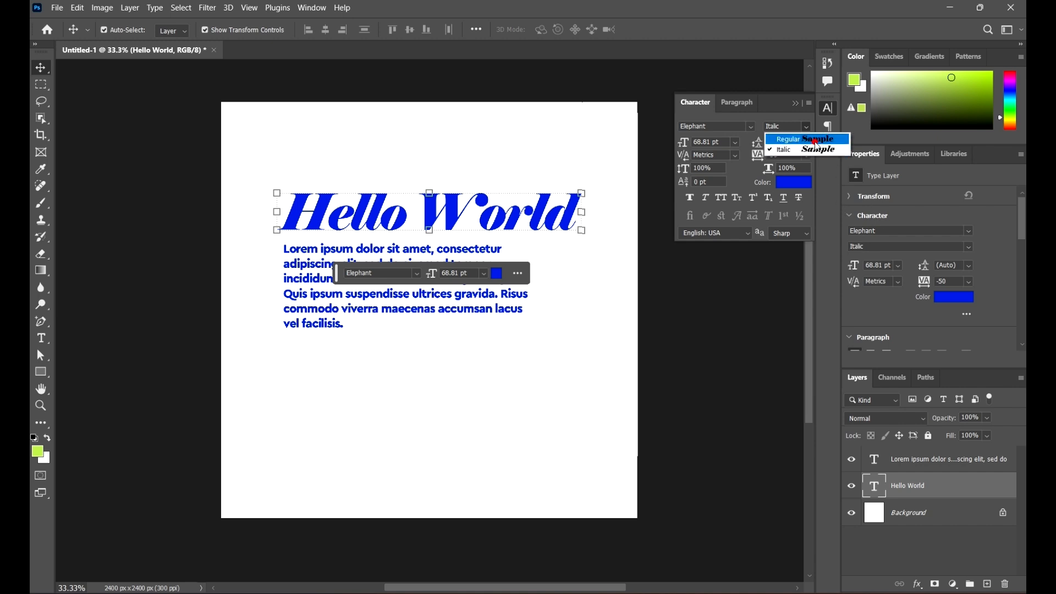
pyautogui.click(815, 140)
pyautogui.click(806, 126)
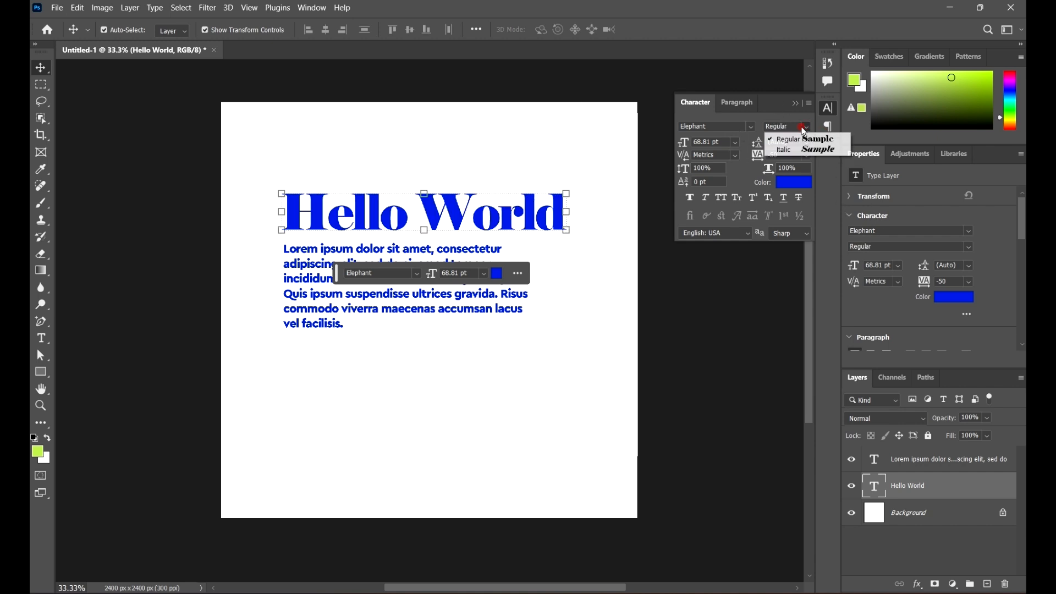
pyautogui.click(804, 122)
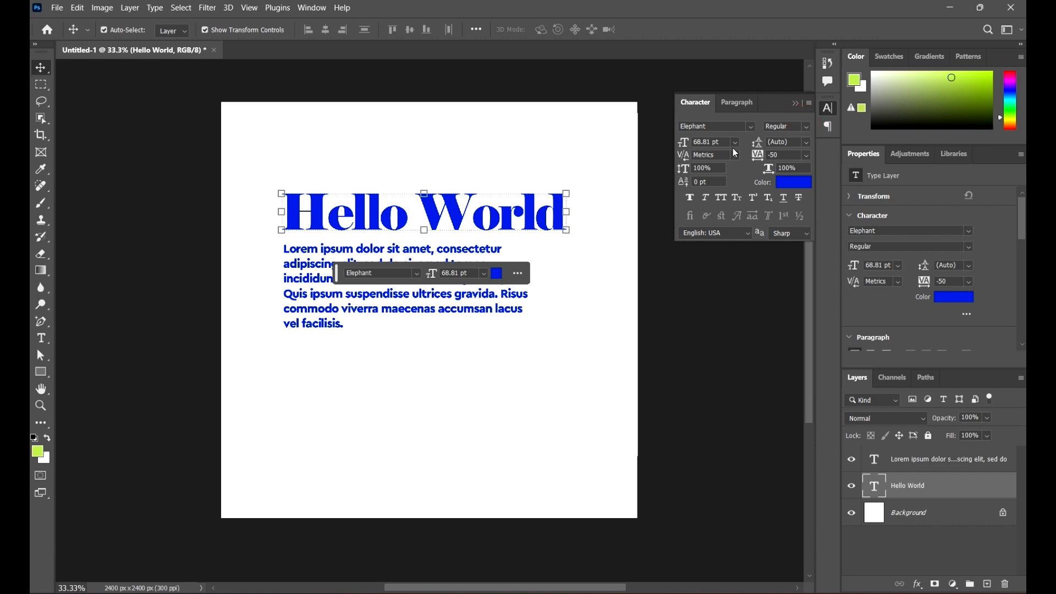
# Step: Try 65, 60 and 54 pt, size Hello World at 66 pt, and lower the paragraph about 50 px
pyautogui.click(712, 142)
pyautogui.write('65')
pyautogui.press('Return')
pyautogui.write('60')
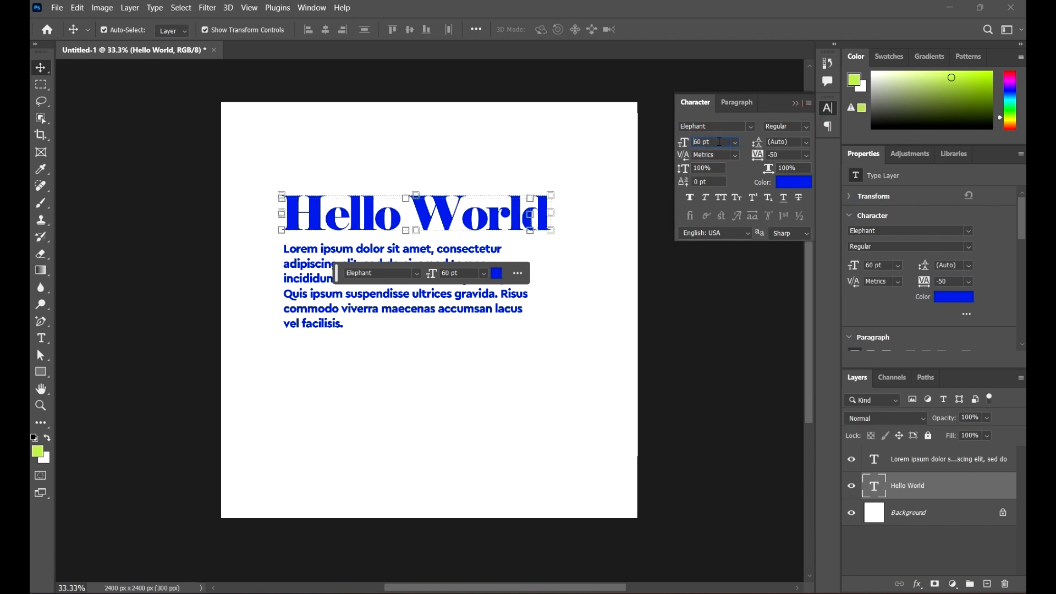
pyautogui.press('Return')
pyautogui.write('54')
pyautogui.press('Return')
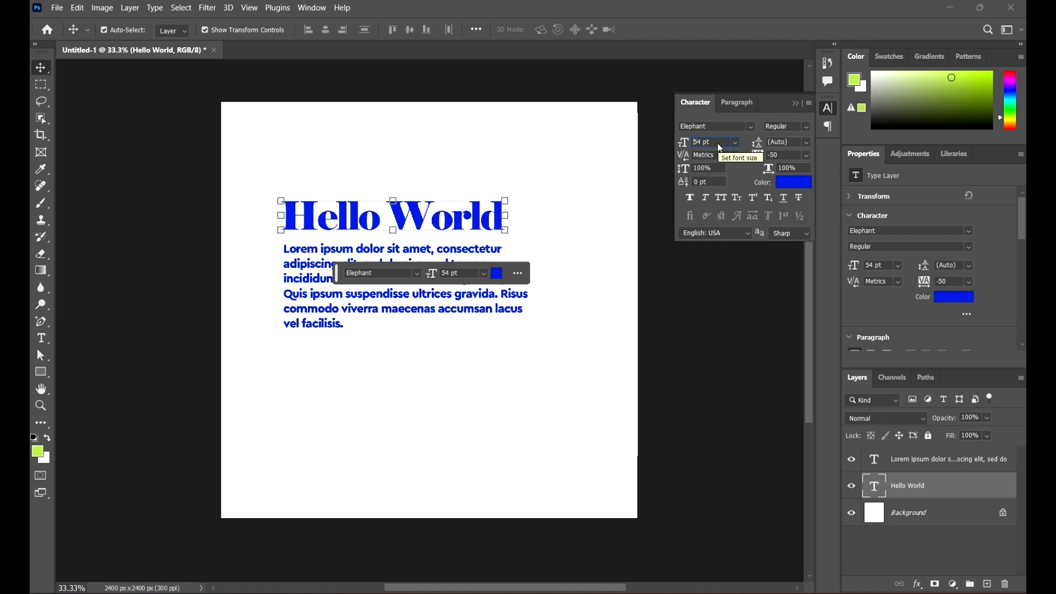
pyautogui.write('66')
pyautogui.press('Return')
pyautogui.moveTo(405, 292); pyautogui.dragTo(419, 310)
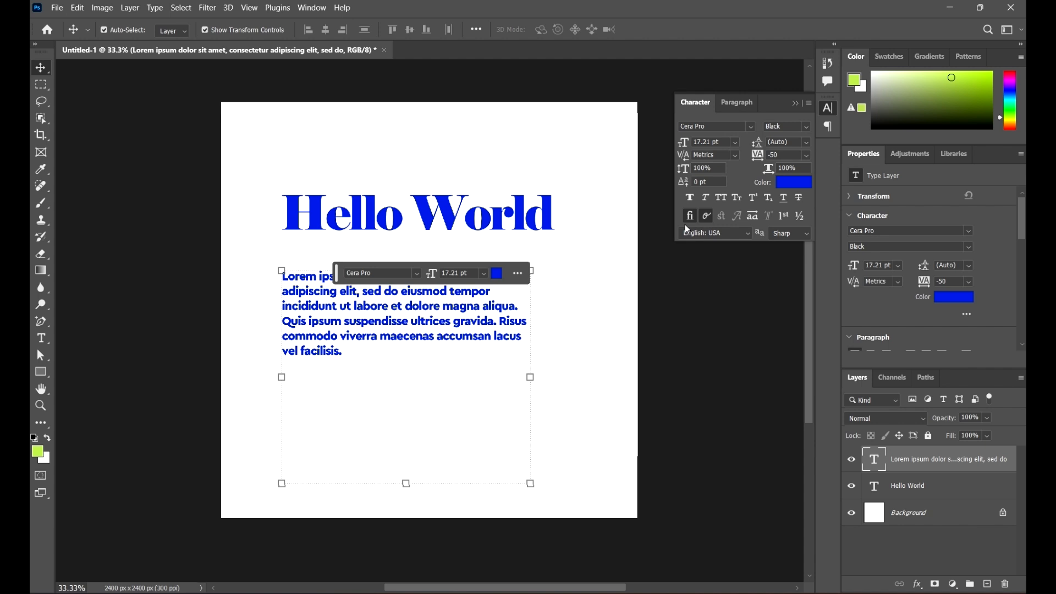
# Step: Set the paragraph's leading to 12 pt and zoom in on the heading and paragraph
pyautogui.click(806, 143)
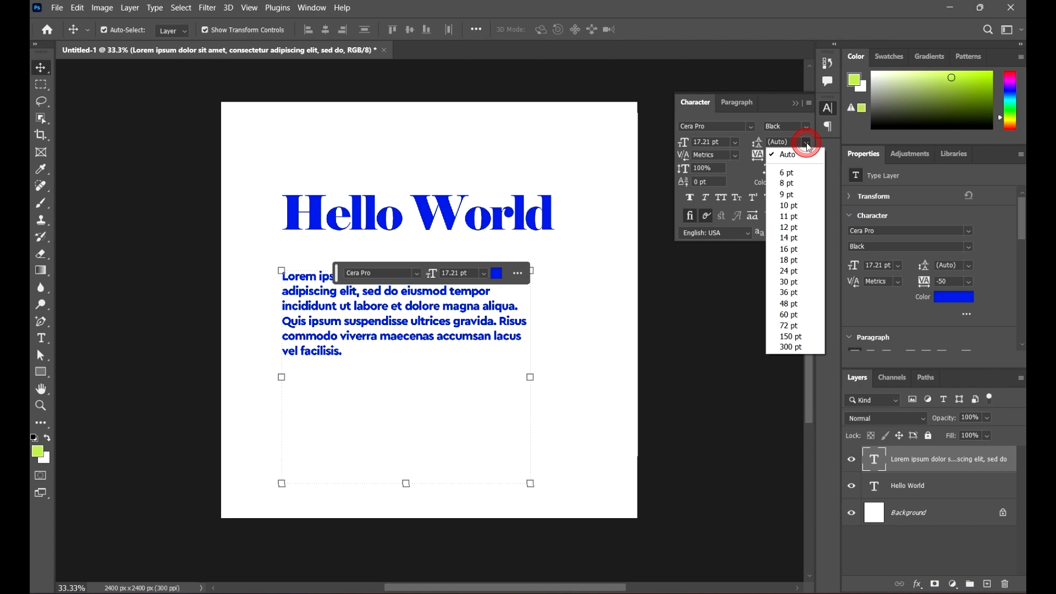
pyautogui.click(809, 228)
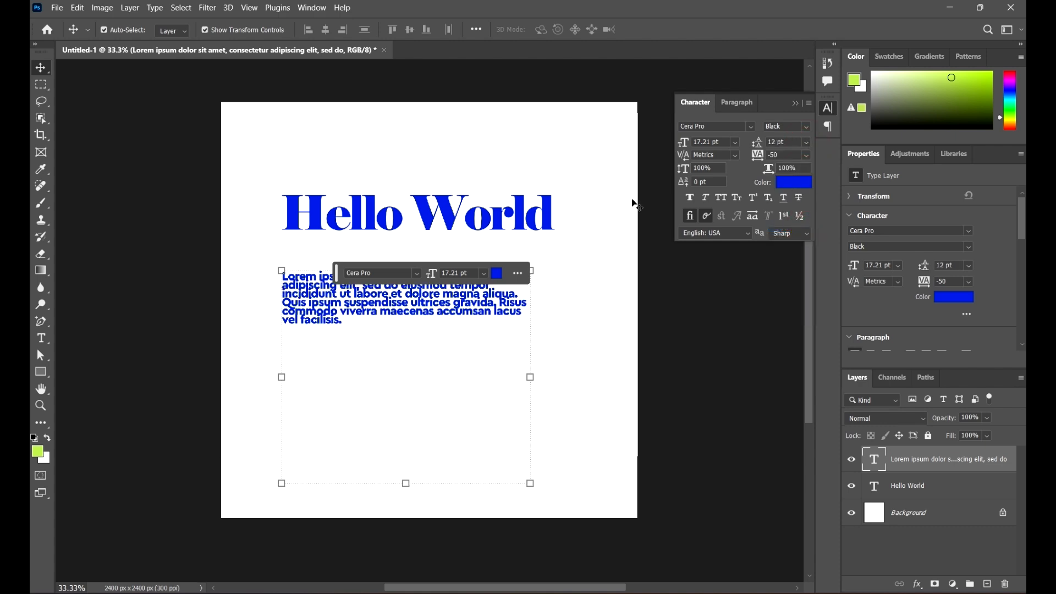
pyautogui.scroll(5, 453, 334)
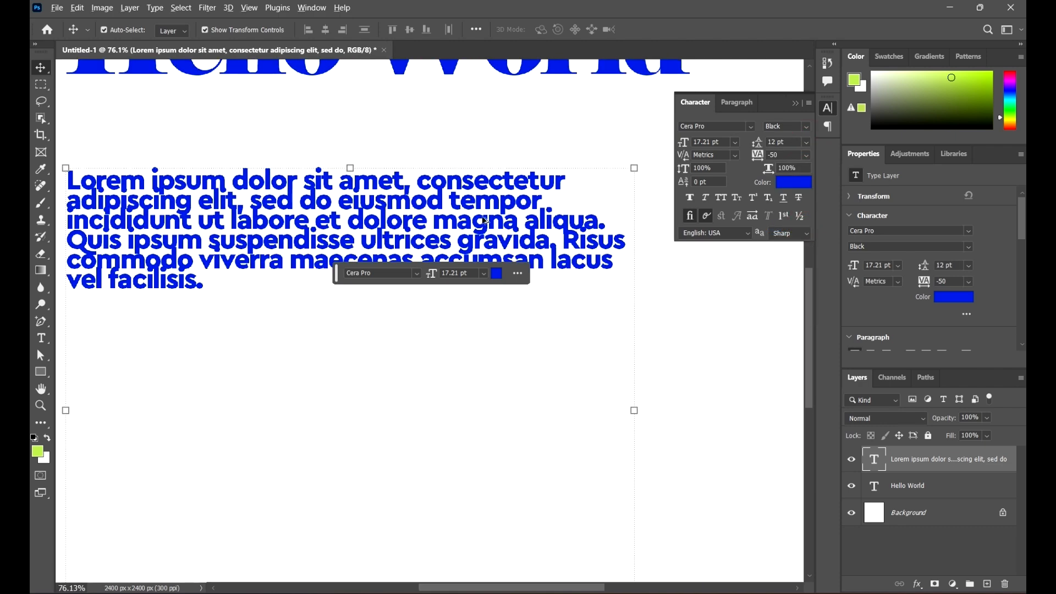
pyautogui.moveTo(482, 214); pyautogui.dragTo(530, 274)
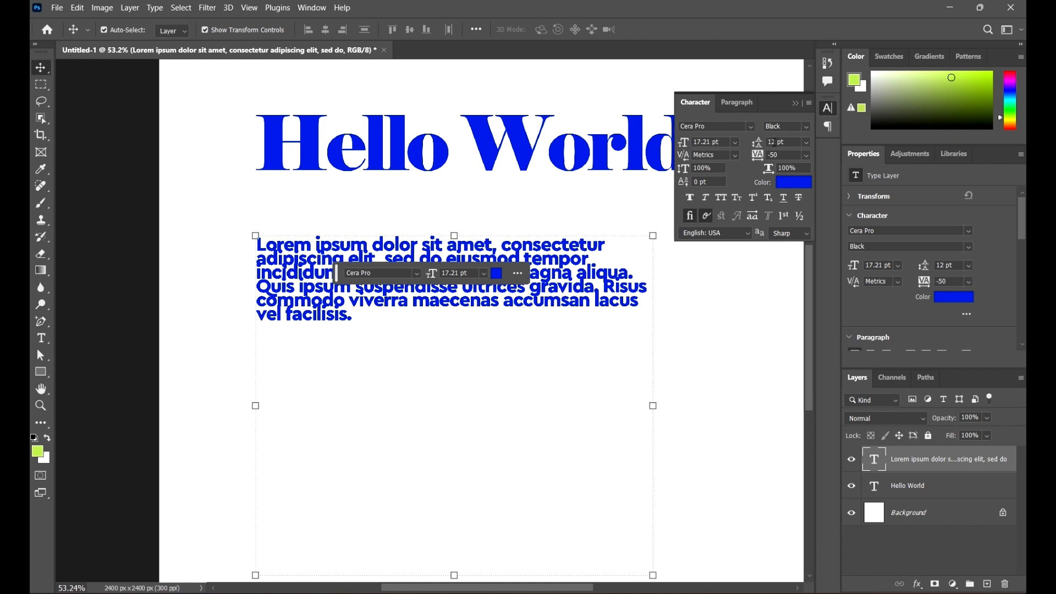
# Step: Raise the paragraph's leading to 35 pt, cancelling an accidental transform, and select Hello World
pyautogui.click(785, 144)
pyautogui.press('Up')
pyautogui.press('Up')
pyautogui.press('Up')
pyautogui.press('Up')
pyautogui.press('Up')
pyautogui.press('Up')
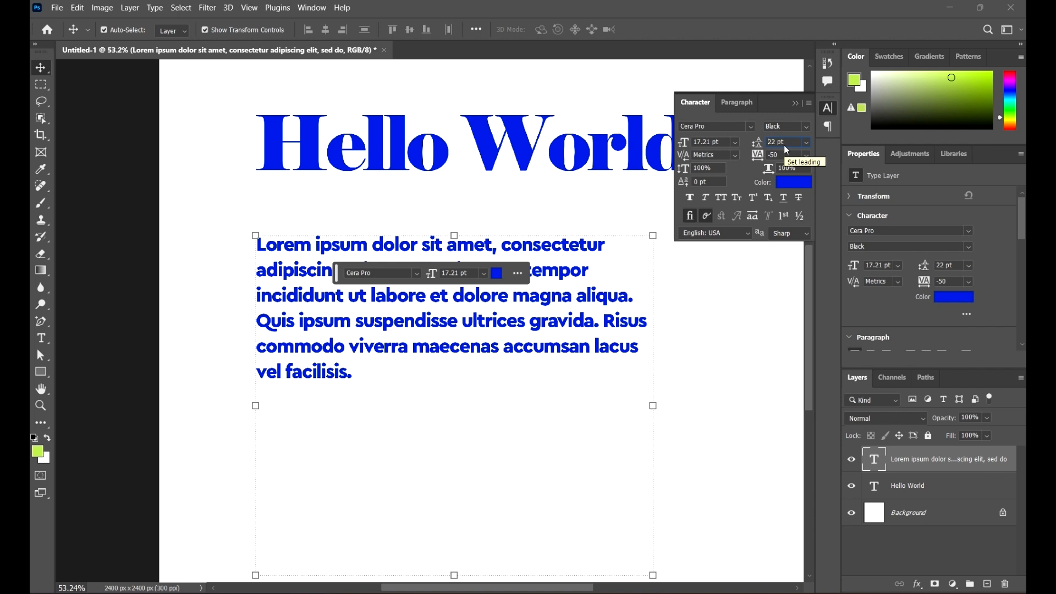
pyautogui.press('Up')
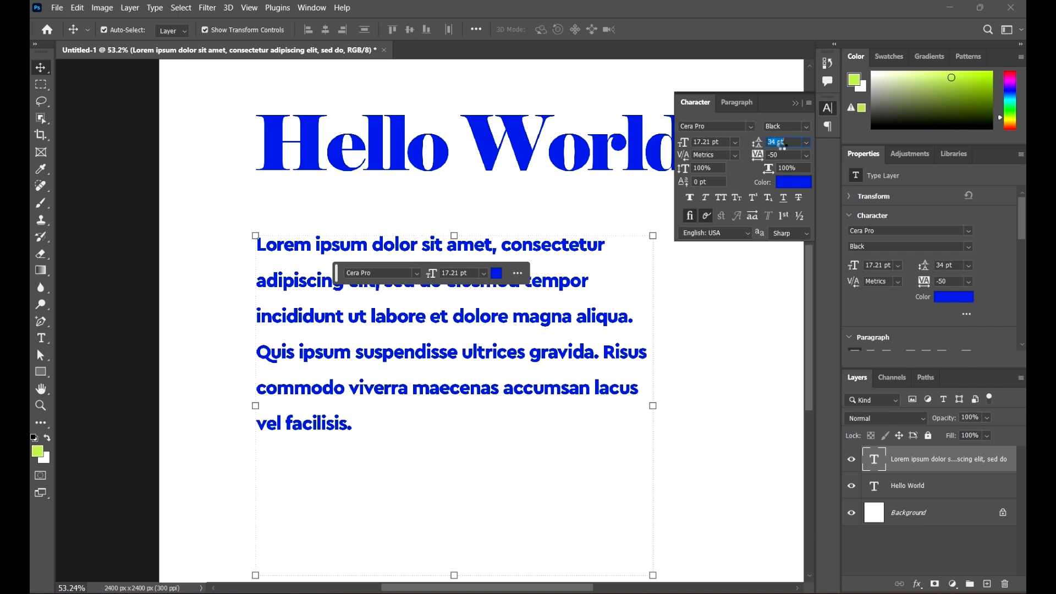
pyautogui.press('Up')
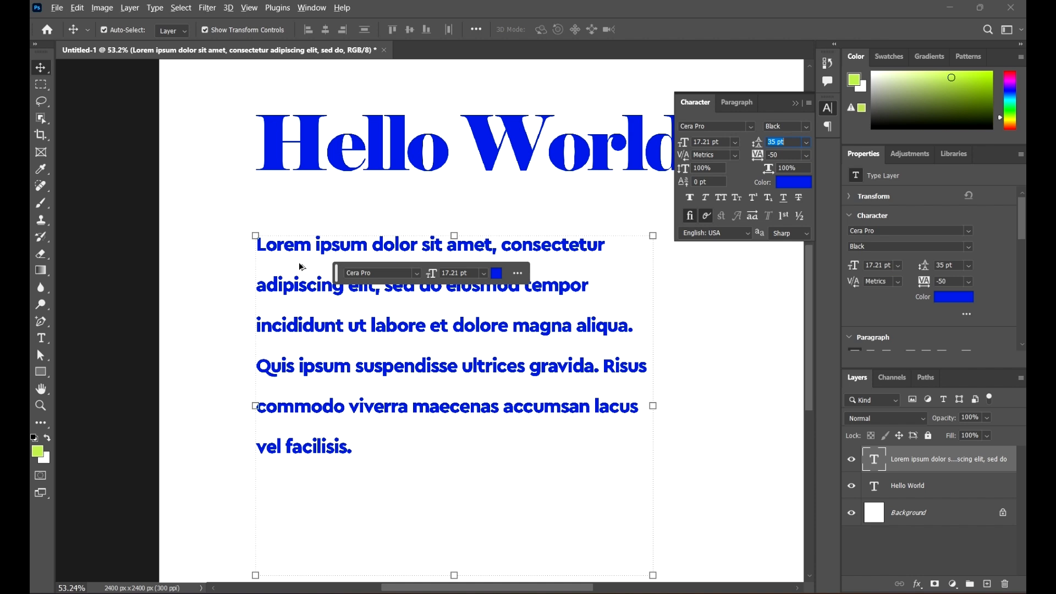
pyautogui.press('alt')
pyautogui.click(667, 287)
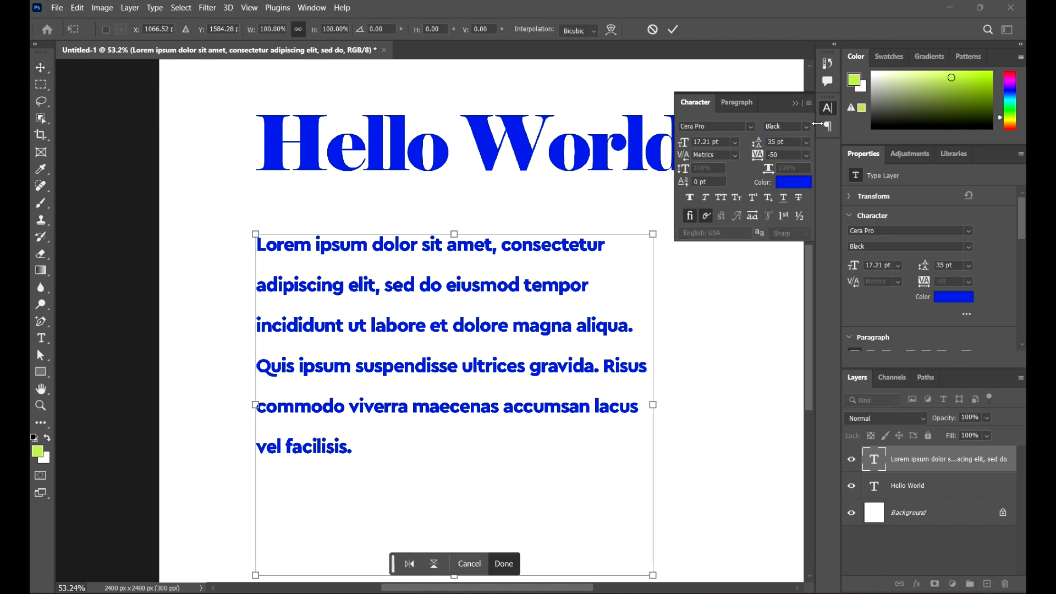
pyautogui.click(673, 30)
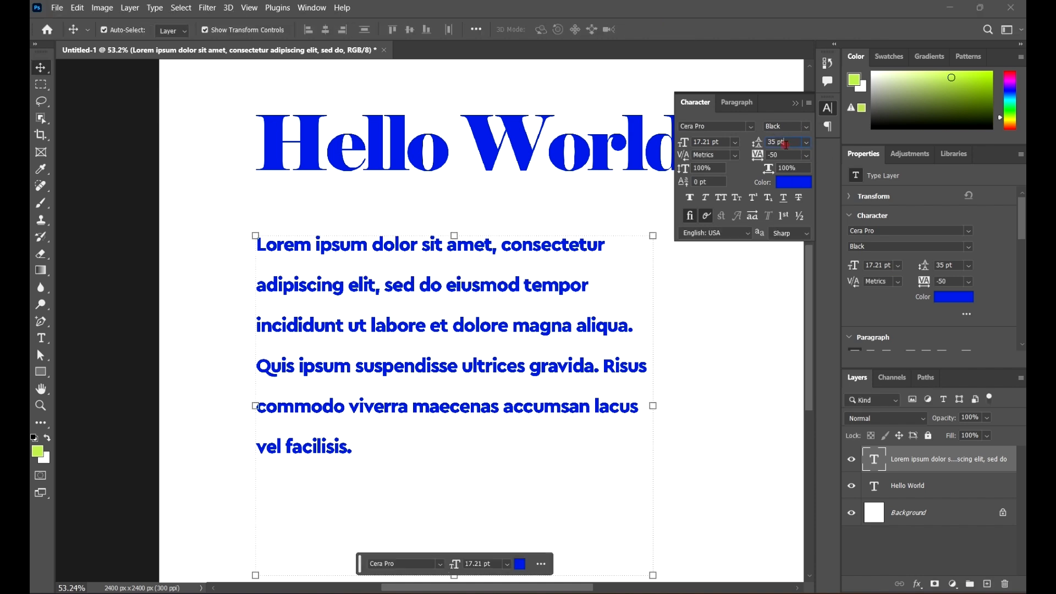
pyautogui.click(786, 144)
pyautogui.press('alt')
pyautogui.click(544, 167)
# Step: Try -100 tracking on Hello World, then set its tracking to 75
pyautogui.click(790, 157)
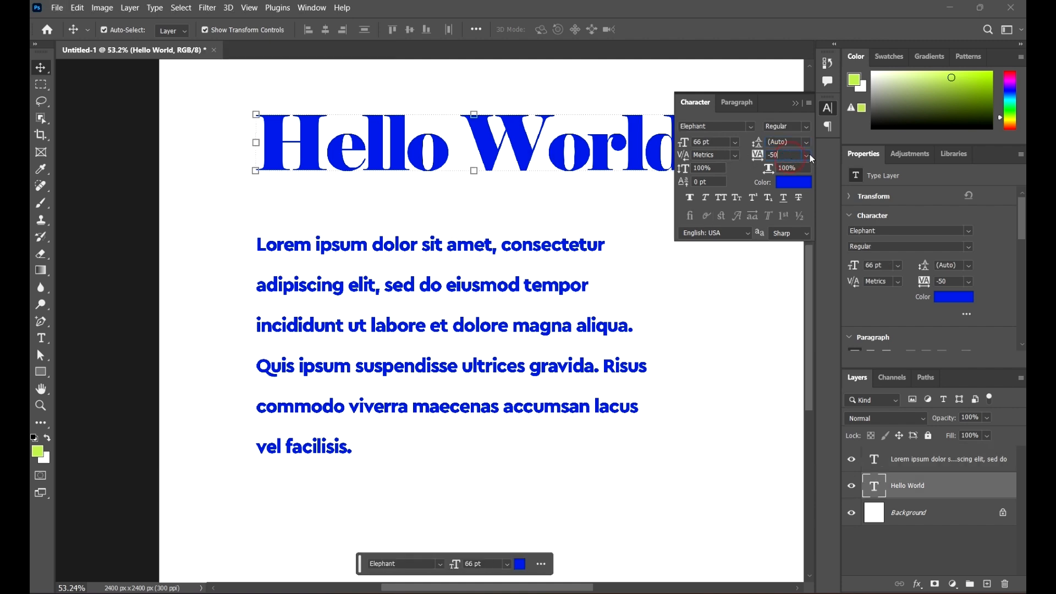
pyautogui.press('alt')
pyautogui.click(805, 155)
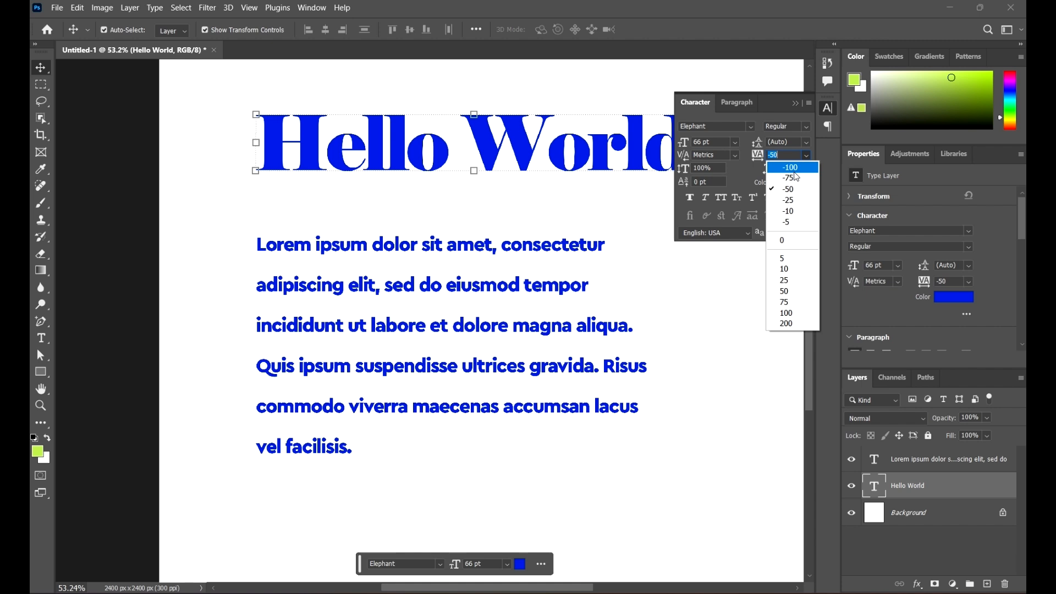
pyautogui.click(793, 167)
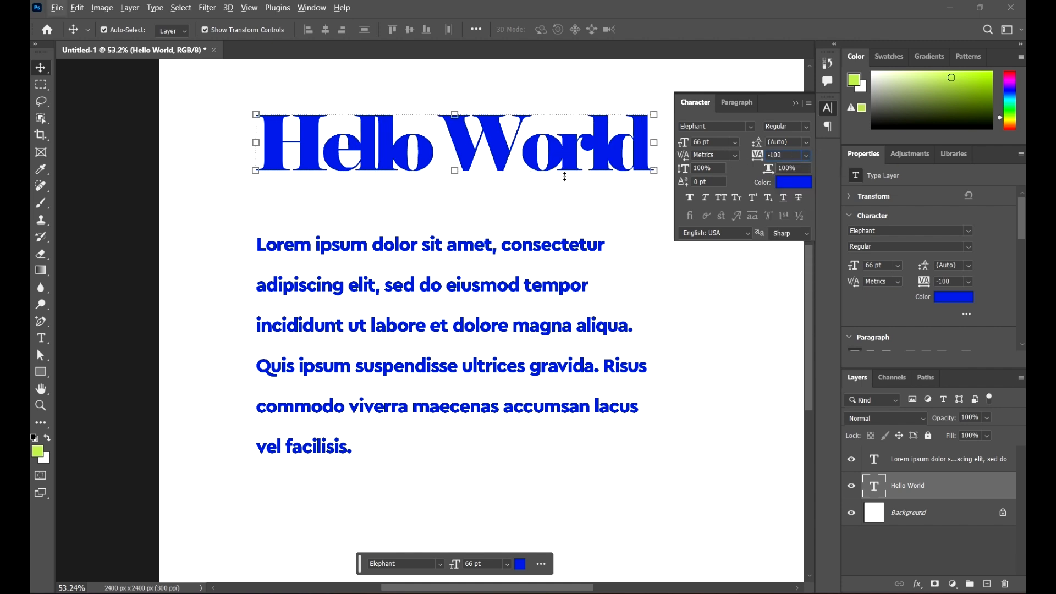
pyautogui.click(578, 203)
pyautogui.scroll(-3, 394, 231)
pyautogui.scroll(1, 511, 183)
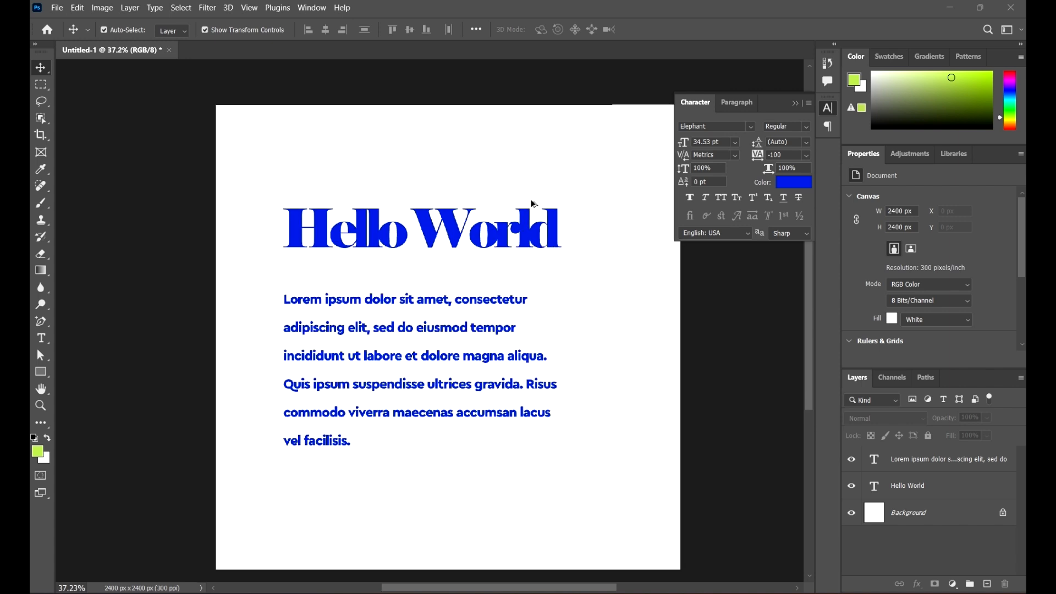
pyautogui.click(534, 242)
pyautogui.click(807, 157)
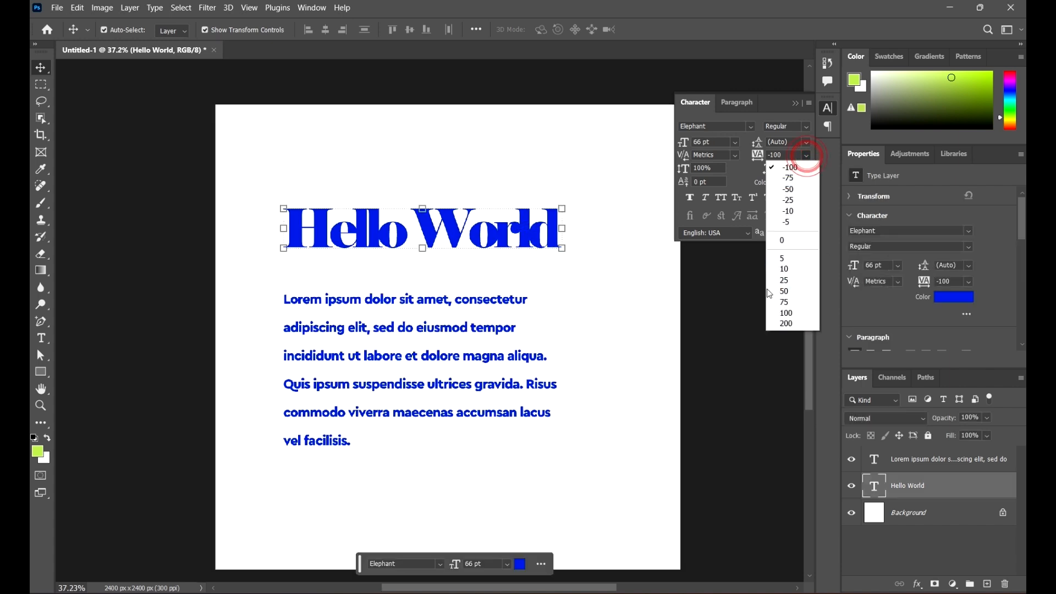
pyautogui.click(790, 301)
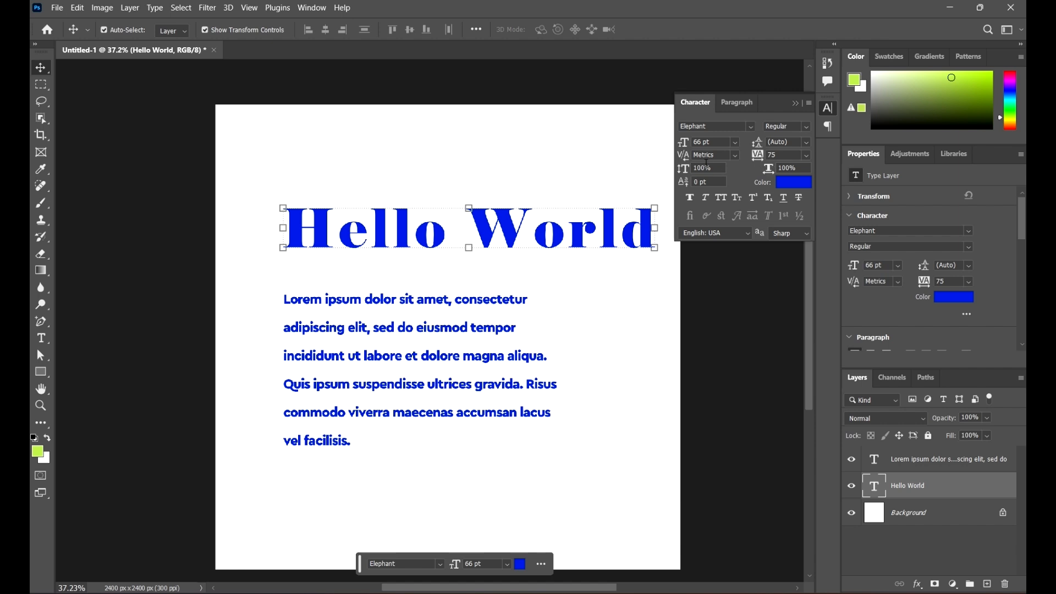
# Step: Try Optical and 0 kerning on the heading, settling on Metrics
pyautogui.click(736, 156)
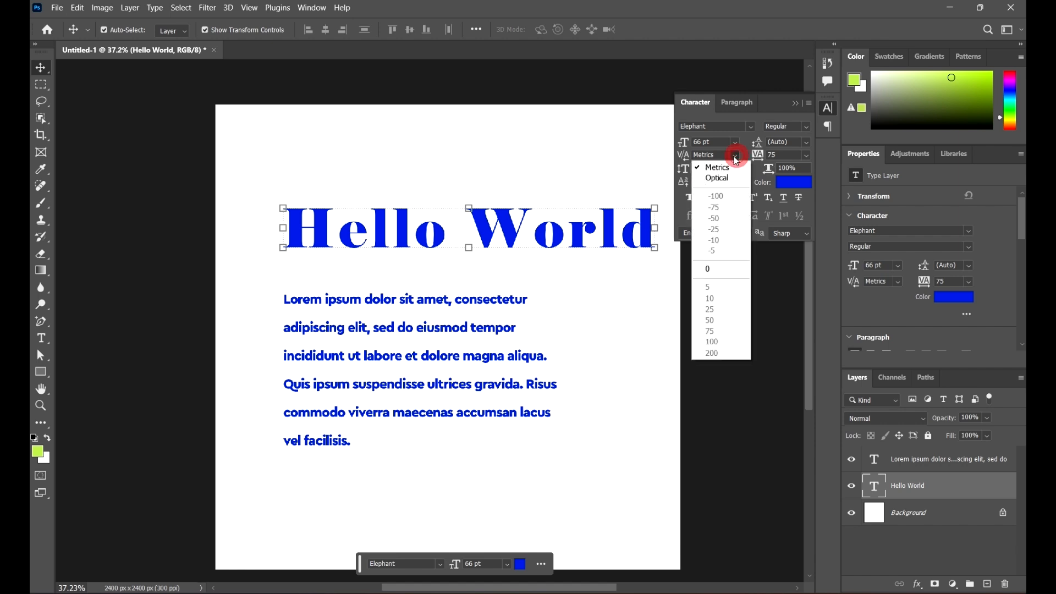
pyautogui.click(715, 177)
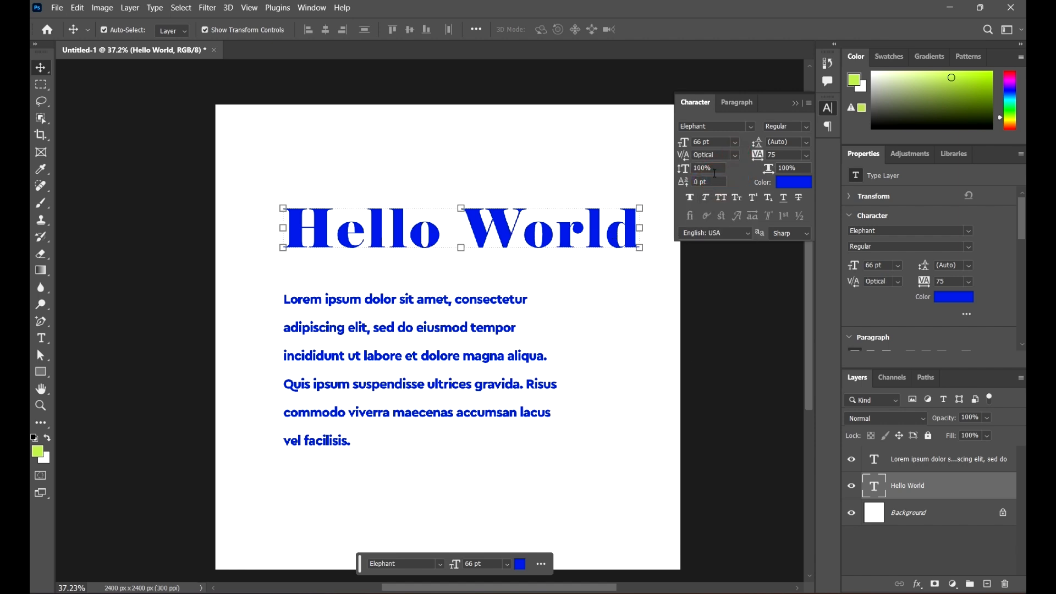
pyautogui.click(734, 156)
pyautogui.click(714, 167)
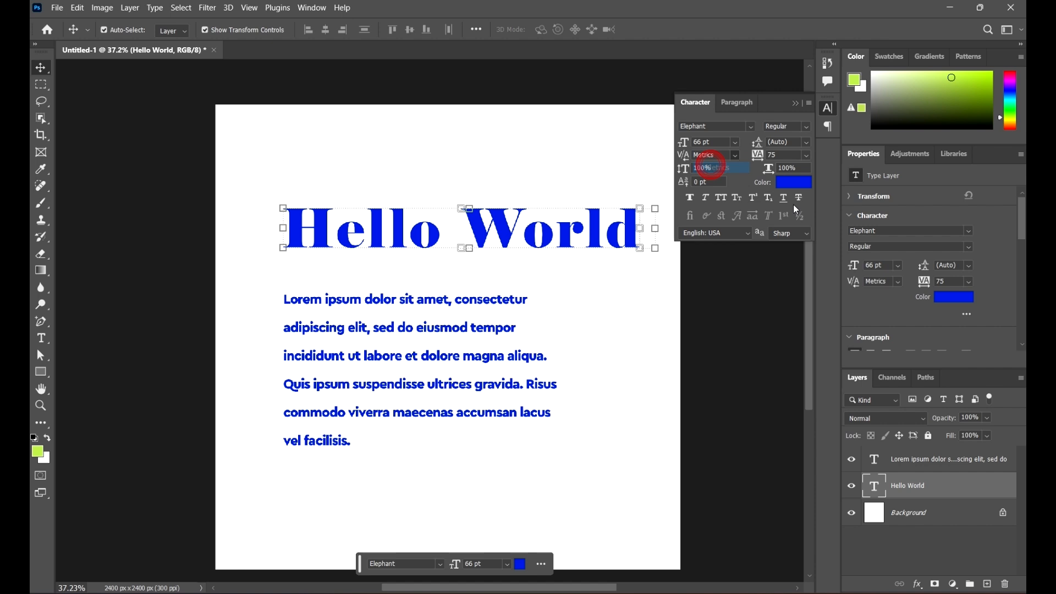
pyautogui.click(736, 158)
pyautogui.click(712, 268)
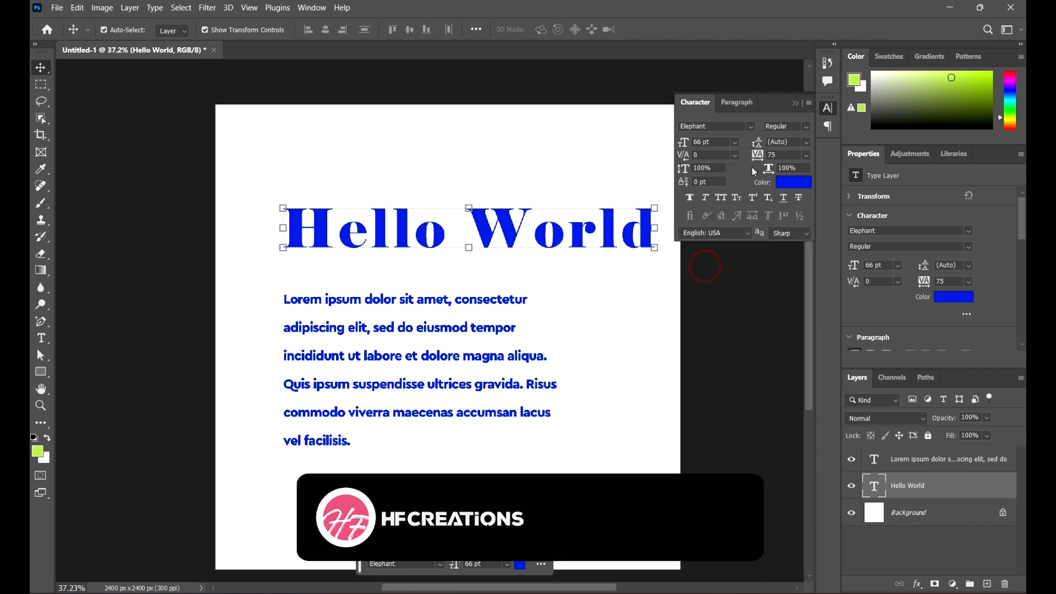
pyautogui.click(734, 157)
pyautogui.click(714, 166)
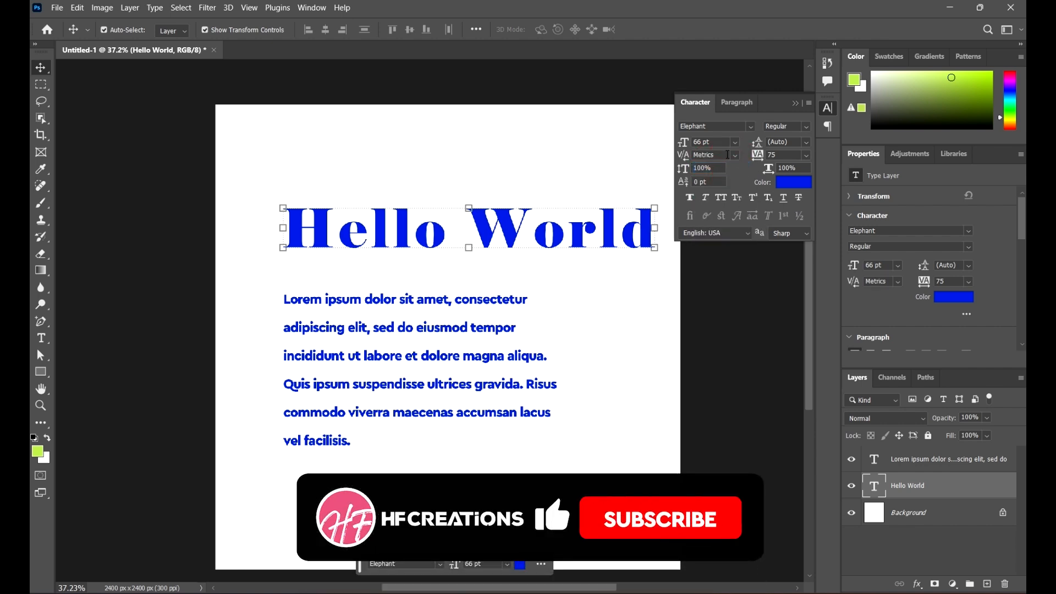
pyautogui.click(736, 157)
pyautogui.click(731, 149)
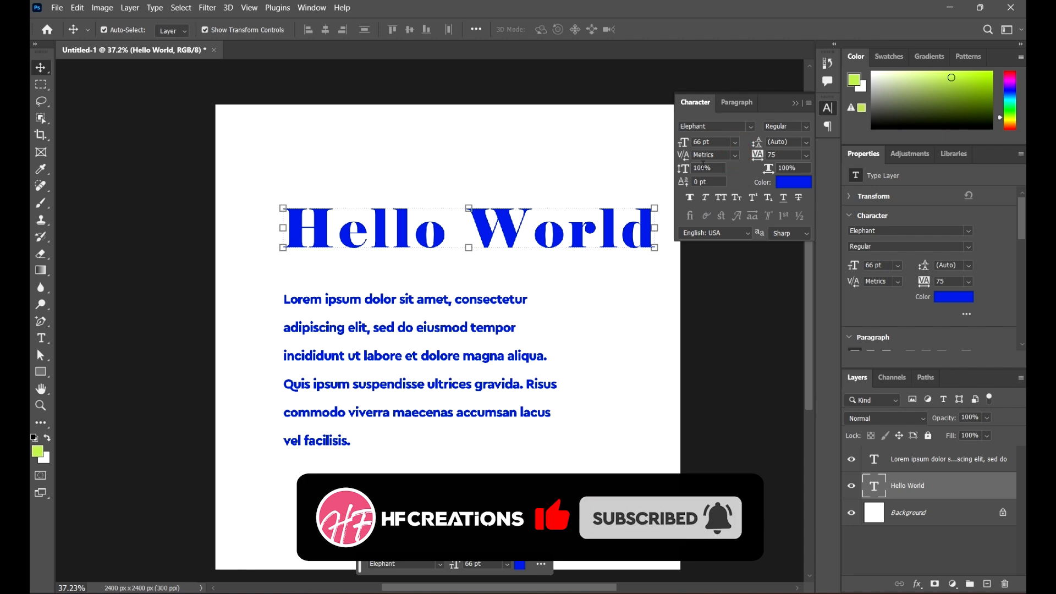
pyautogui.click(703, 166)
# Step: Try vertical scale values of 160%, 230% and 170% on the heading
pyautogui.write('160')
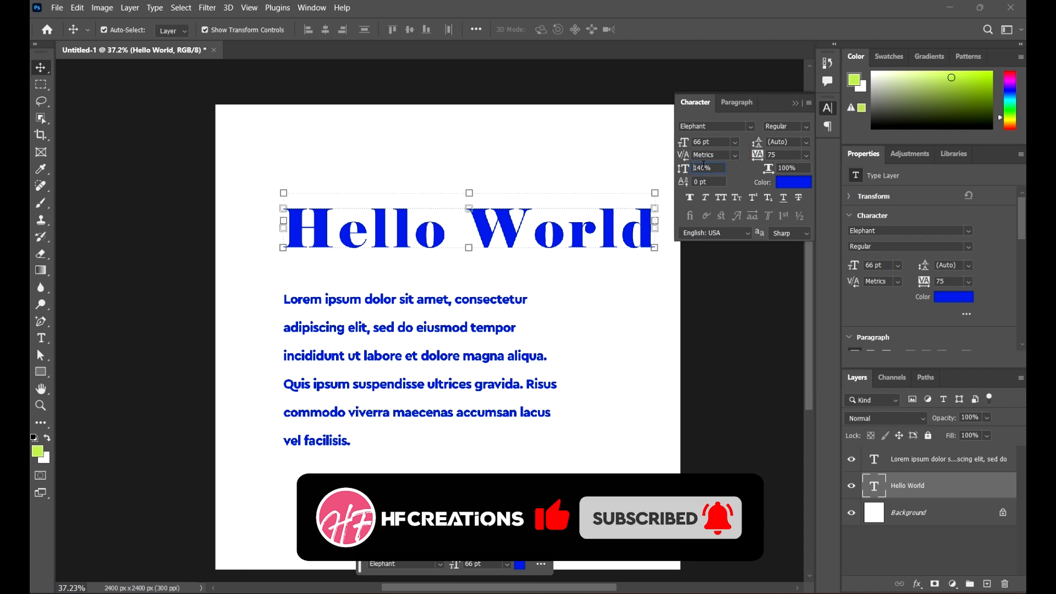
pyautogui.press('Return')
pyautogui.write('230')
pyautogui.press('Return')
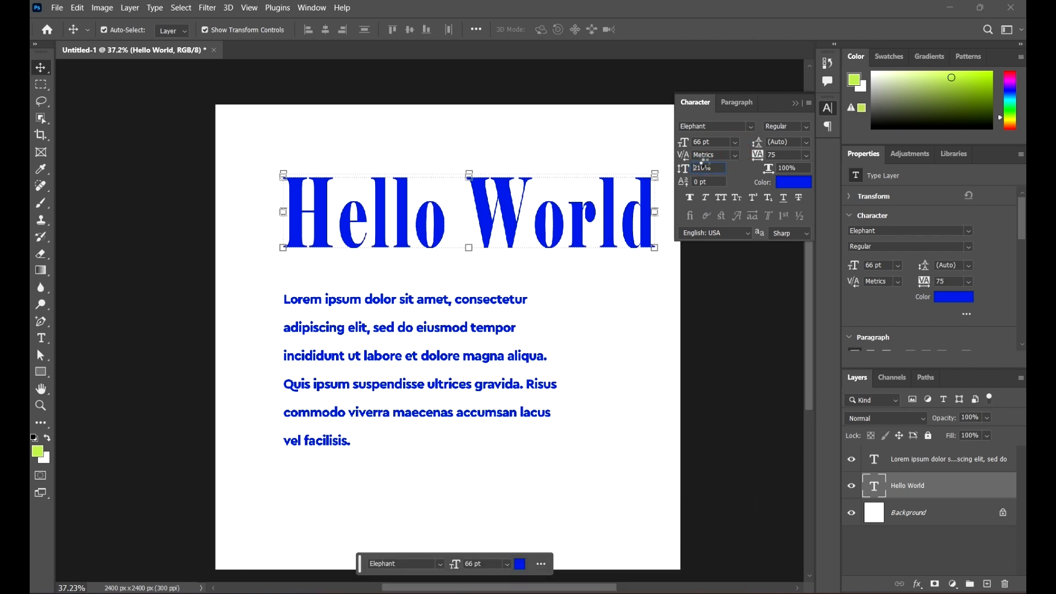
pyautogui.write('170')
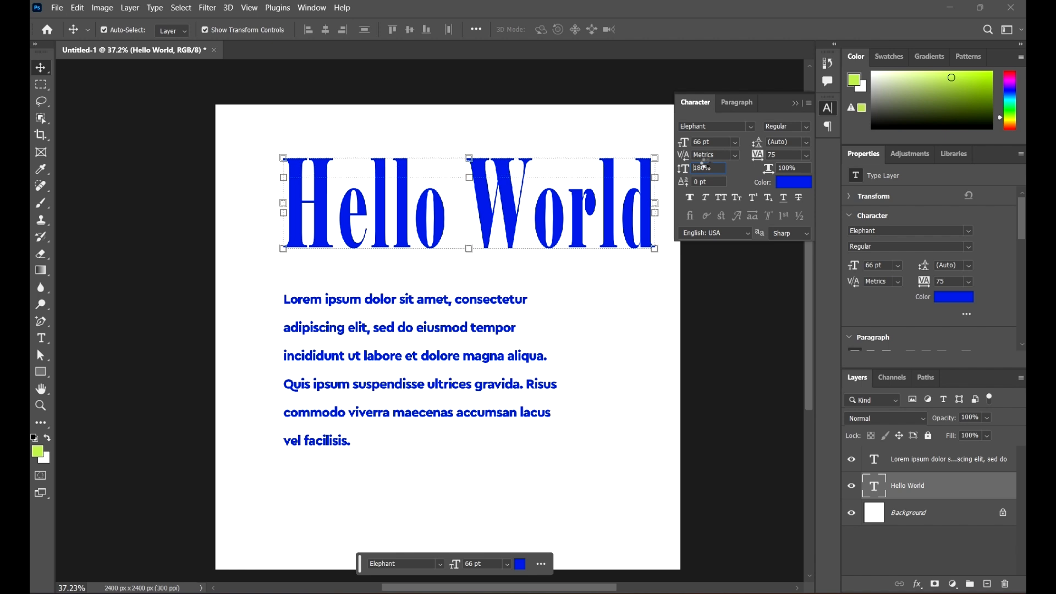
pyautogui.press('Return')
# Step: Set the heading's horizontal scale to 160%, then narrow it down to 50%
pyautogui.scroll(-8, 703, 171)
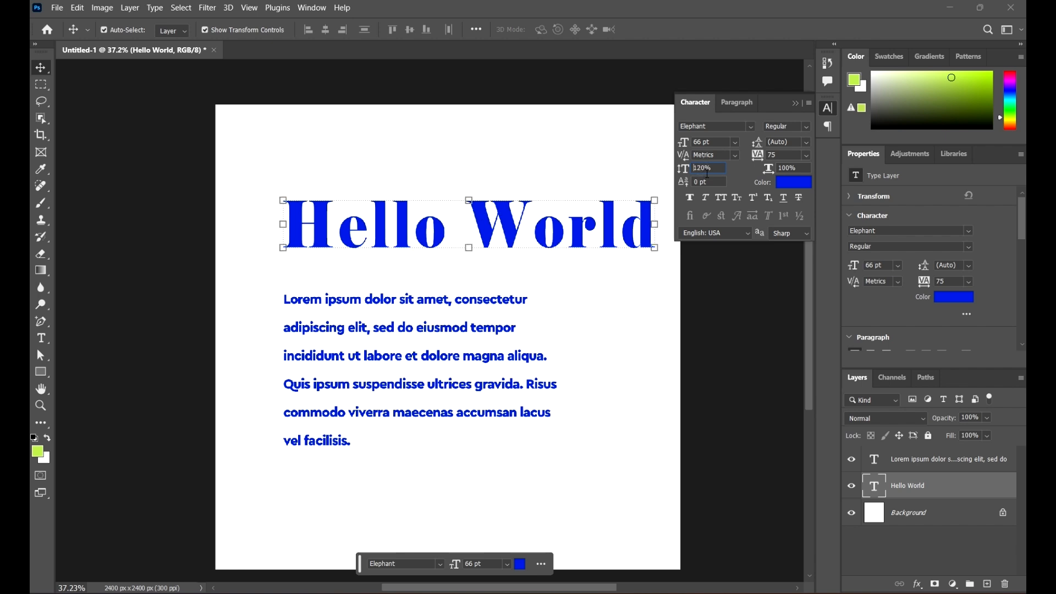
pyautogui.scroll(-5, 706, 175)
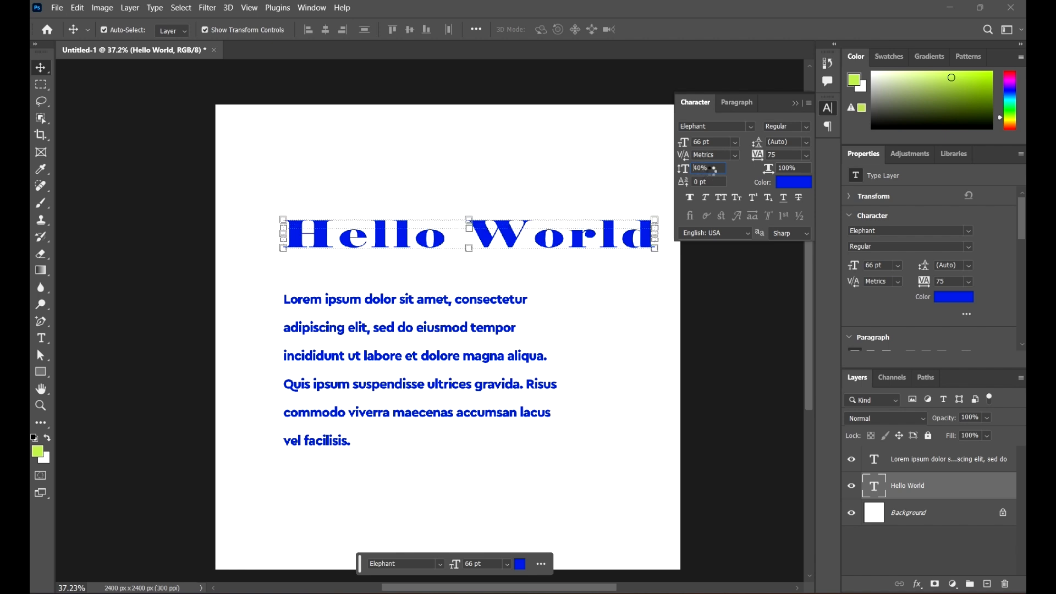
pyautogui.scroll(4, 711, 170)
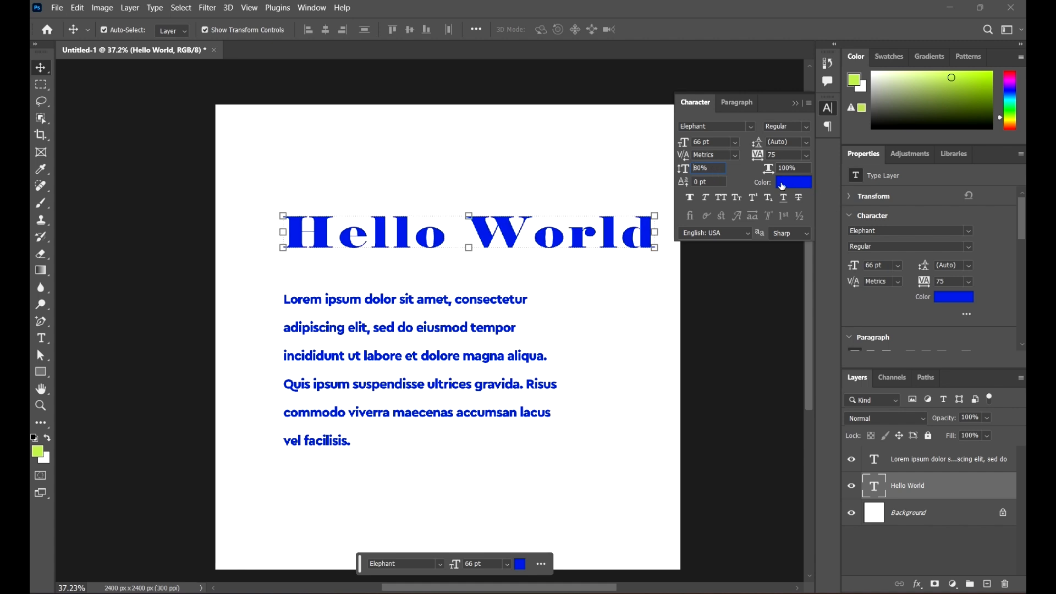
pyautogui.click(749, 181)
pyautogui.write('160')
pyautogui.press('Return')
pyautogui.hotkey('shift', 'Down')
pyautogui.hotkey('shift', 'Down')
pyautogui.hotkey('shift', 'Down')
pyautogui.hotkey('shift', 'Down')
pyautogui.hotkey('shift', 'Down')
pyautogui.hotkey('shift', 'Down')
pyautogui.hotkey('shift', 'Down')
pyautogui.hotkey('shift', 'Down')
pyautogui.hotkey('shift', 'Down')
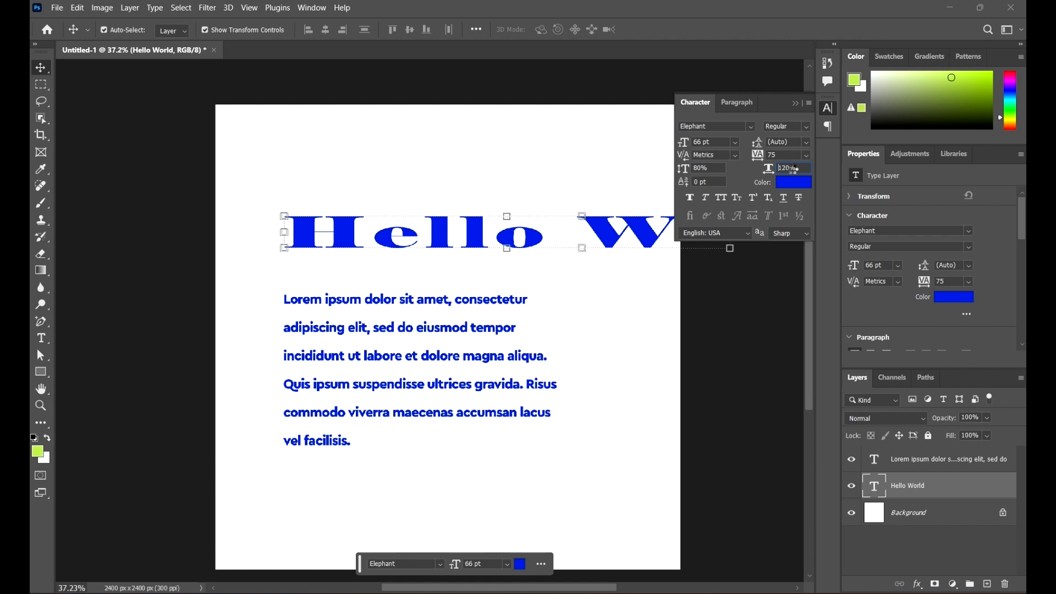
pyautogui.hotkey('shift', 'Down')
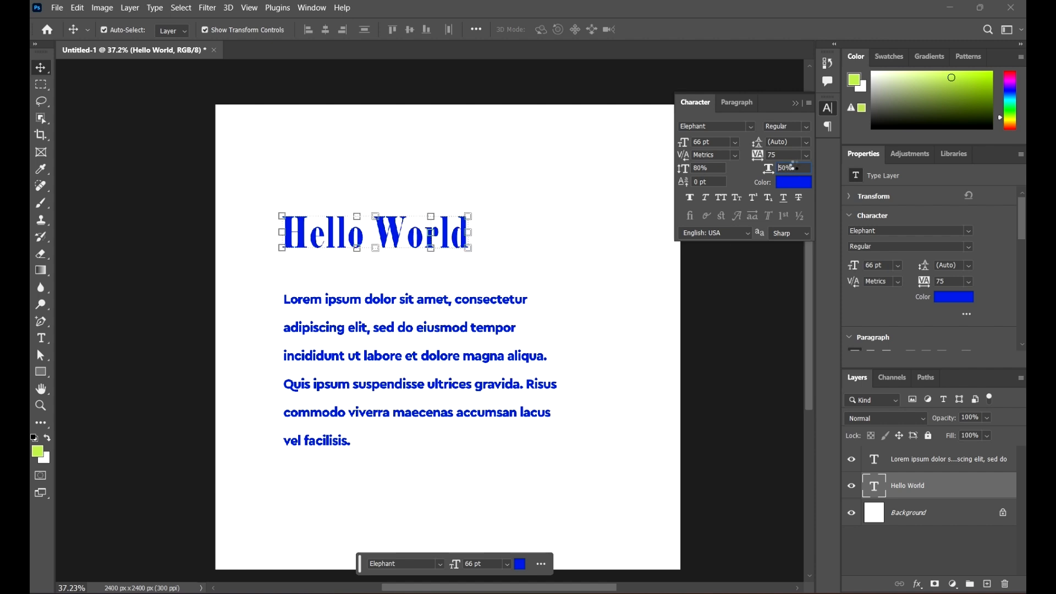
# Step: Recolour the heading text from blue to dark grey #636363 in the Color Picker
pyautogui.click(787, 184)
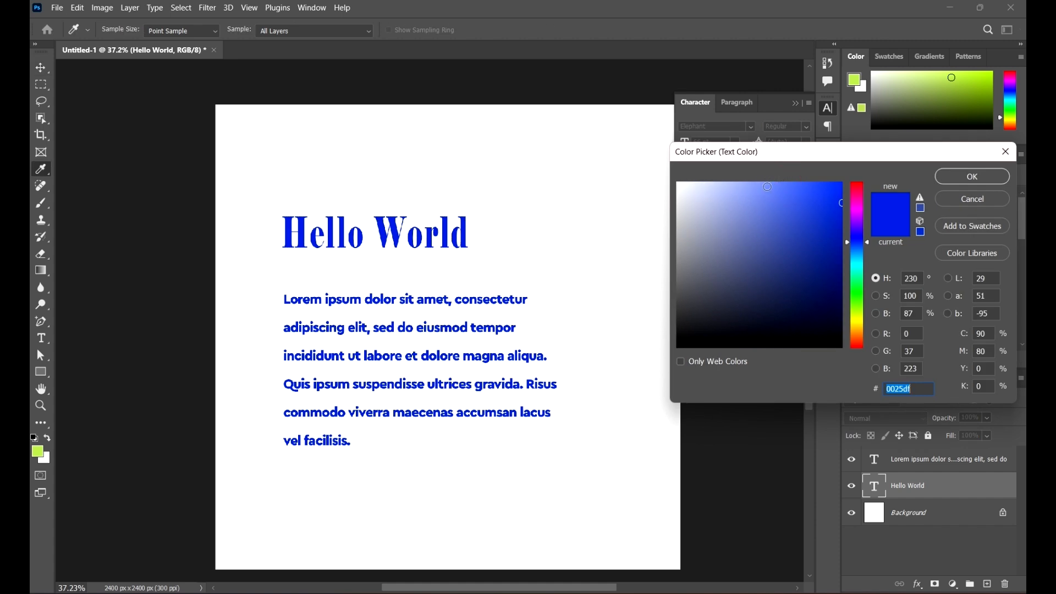
pyautogui.moveTo(793, 218); pyautogui.dragTo(697, 201)
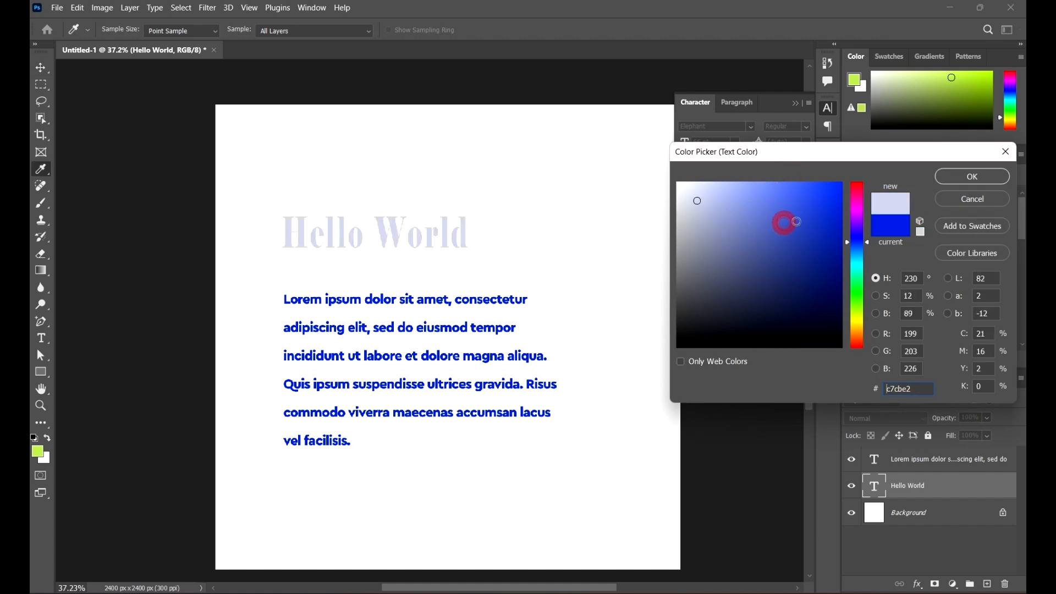
pyautogui.moveTo(823, 264); pyautogui.dragTo(675, 283)
pyautogui.click(973, 176)
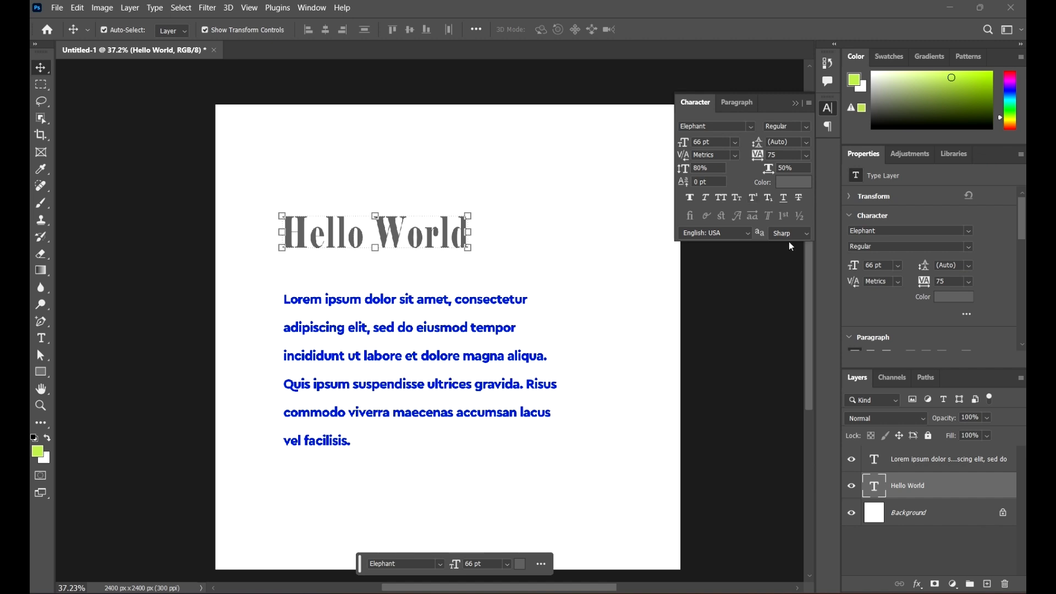
# Step: Try faux bold, faux italic and All Caps on the heading, keeping Regular style, and settle on Small Caps
pyautogui.click(690, 196)
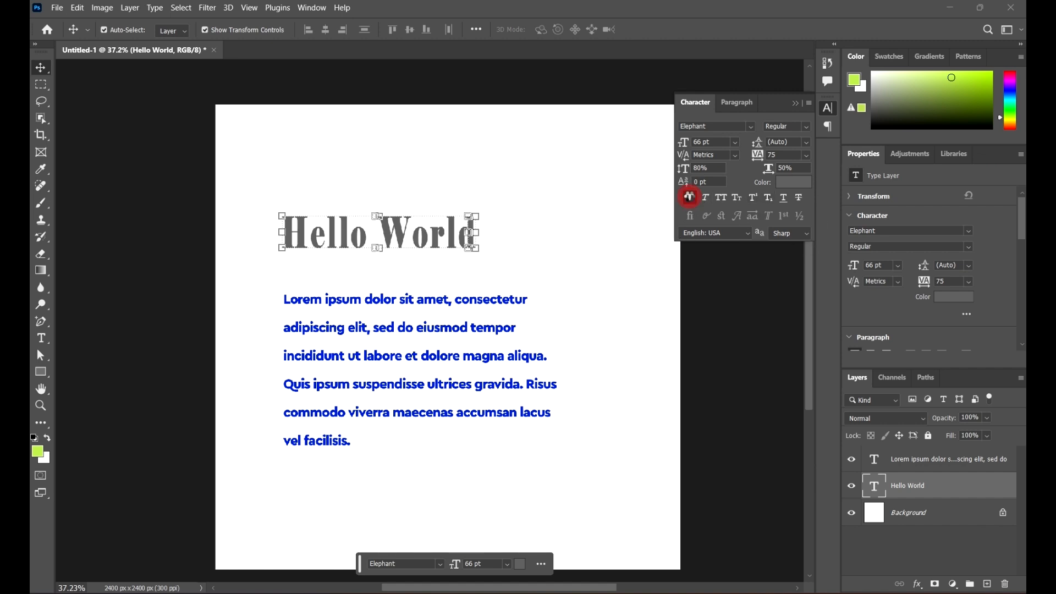
pyautogui.click(690, 197)
pyautogui.click(708, 199)
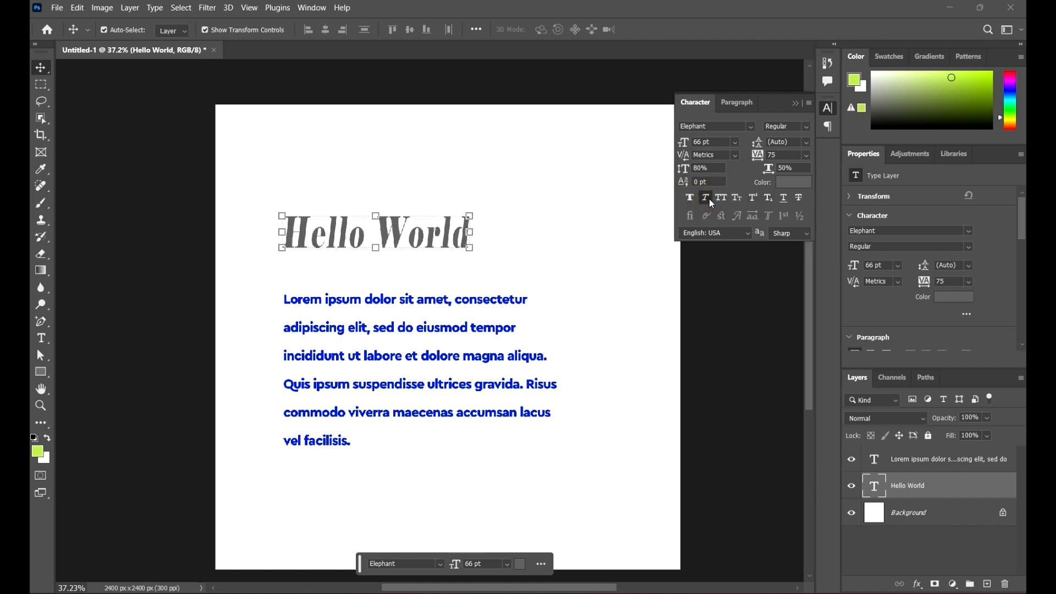
pyautogui.click(806, 127)
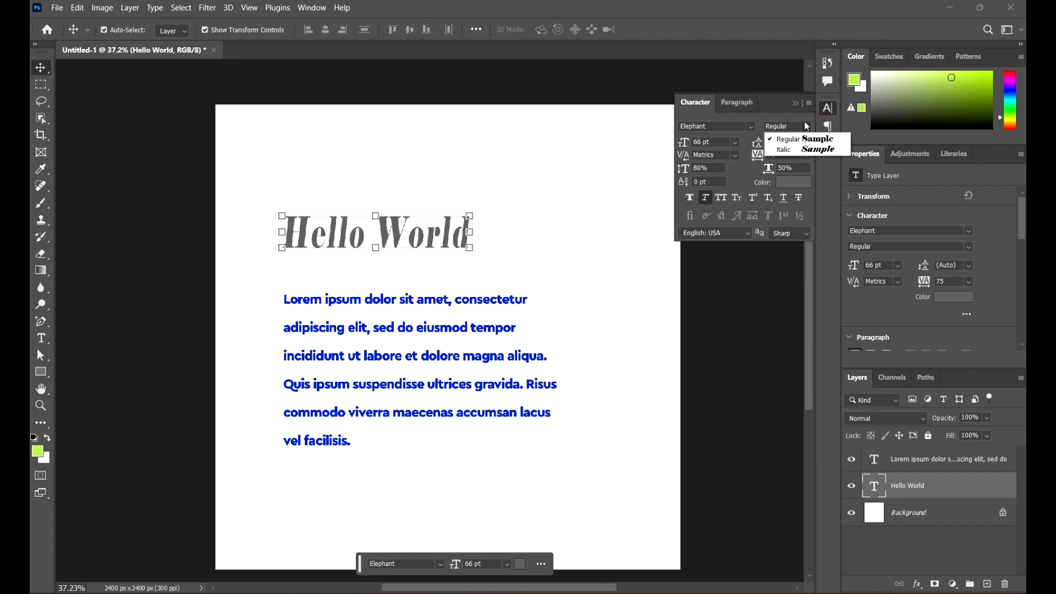
pyautogui.click(802, 139)
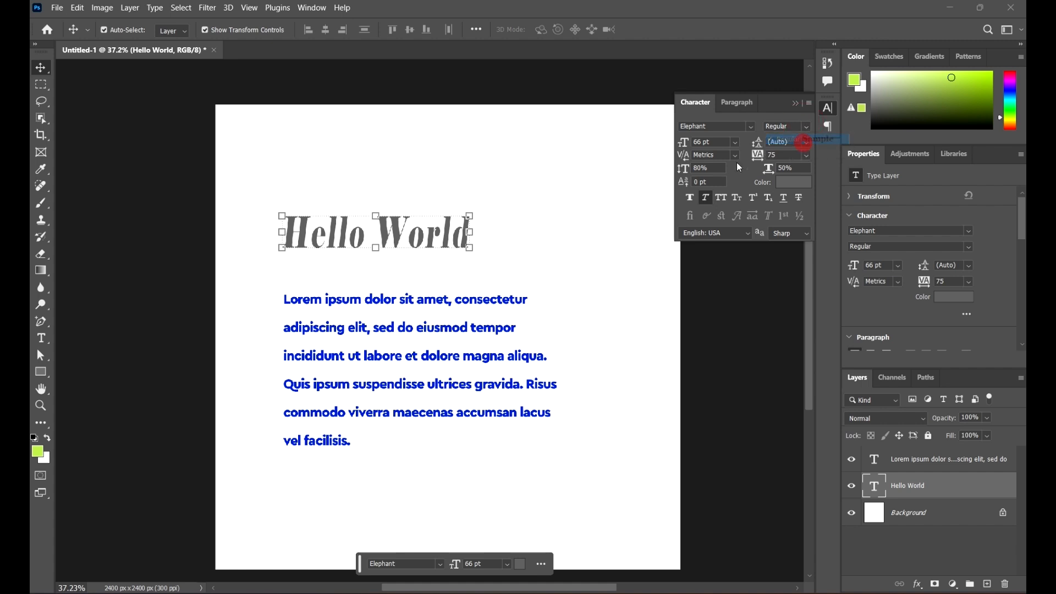
pyautogui.click(705, 196)
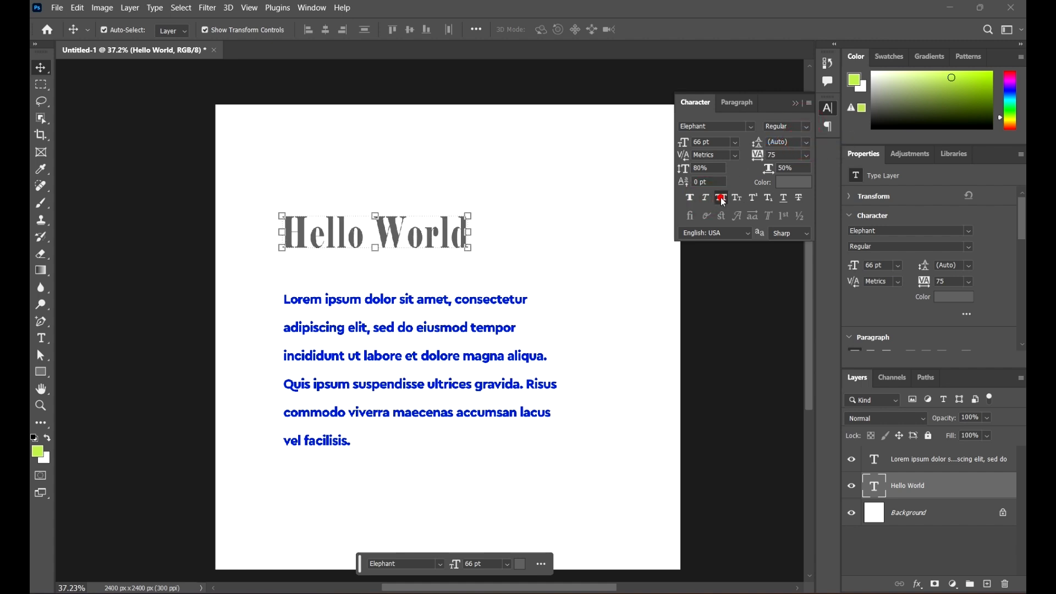
pyautogui.click(720, 197)
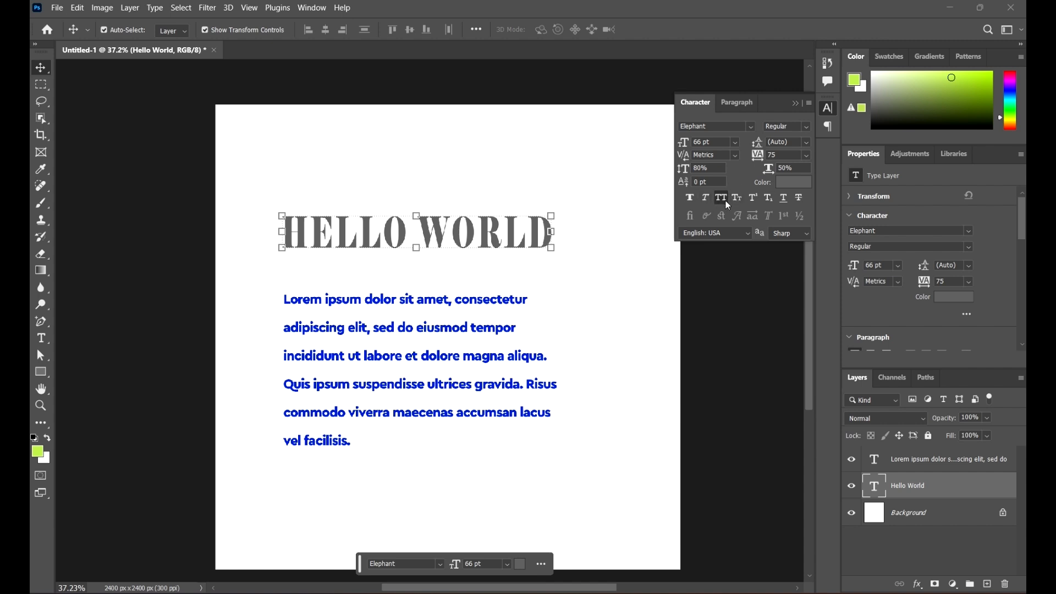
pyautogui.click(739, 198)
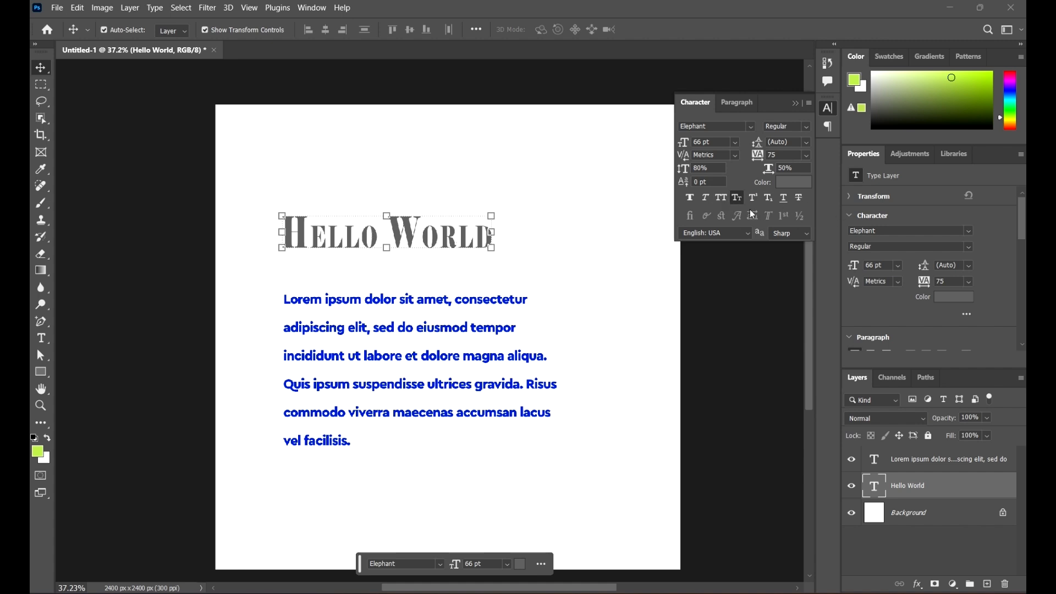
# Step: Turn off Small Caps, then try and remove superscript, underline and strikethrough on the heading
pyautogui.click(735, 198)
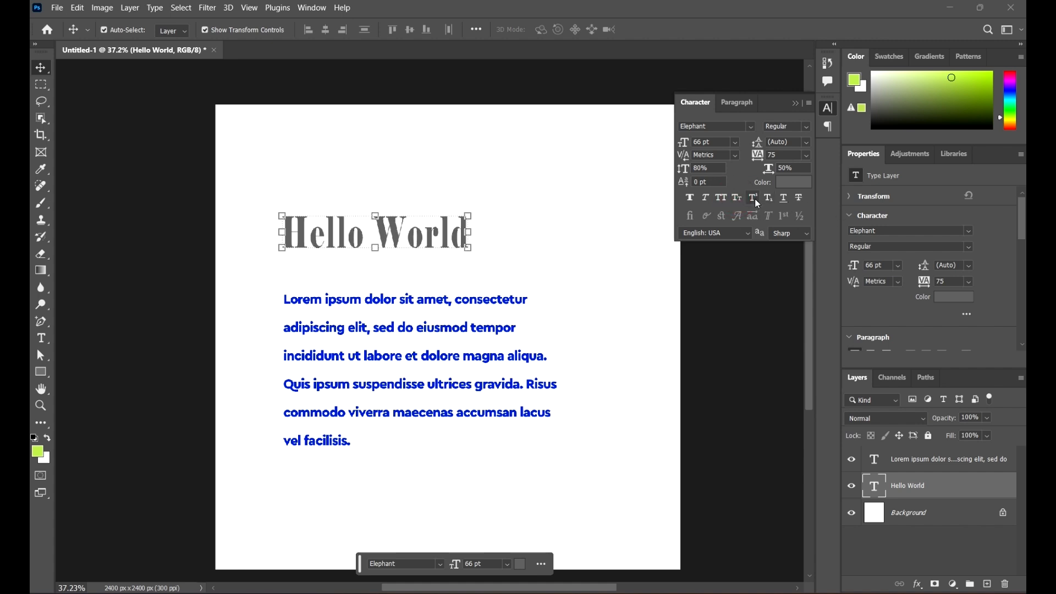
pyautogui.click(754, 199)
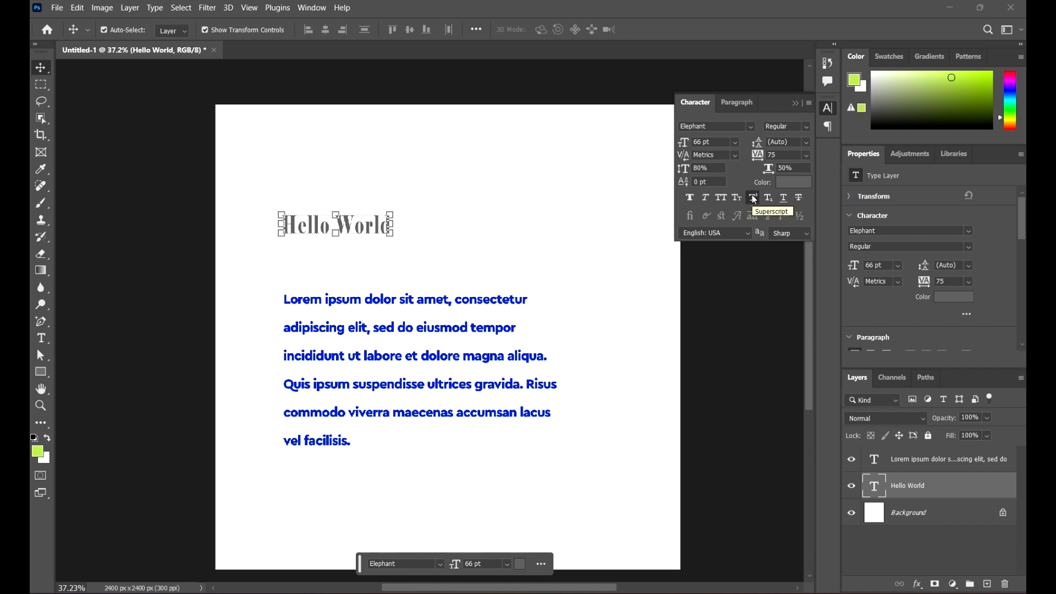
pyautogui.click(754, 199)
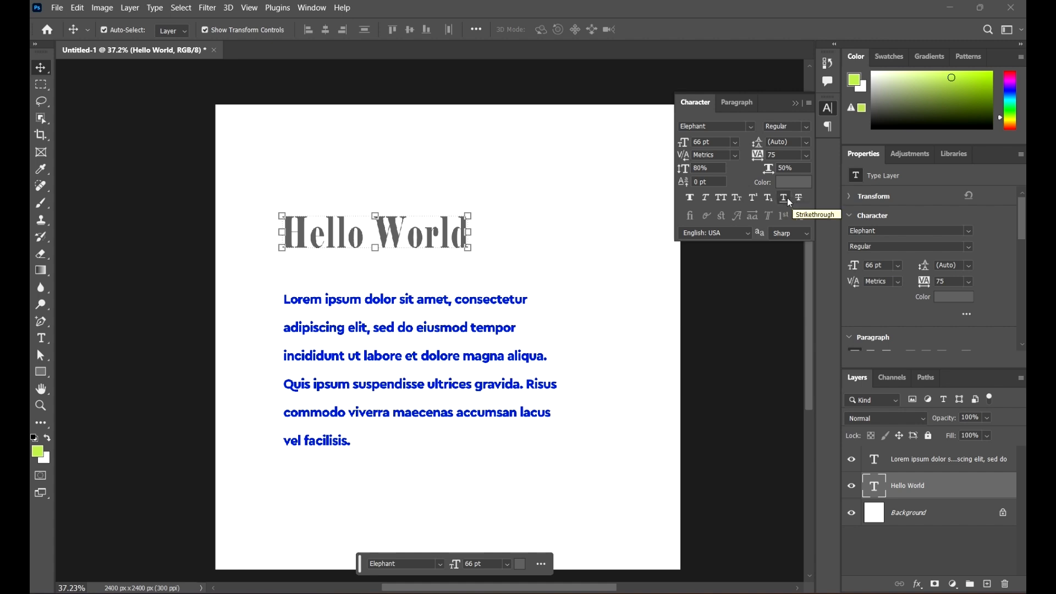
pyautogui.click(784, 198)
pyautogui.click(784, 197)
pyautogui.click(799, 198)
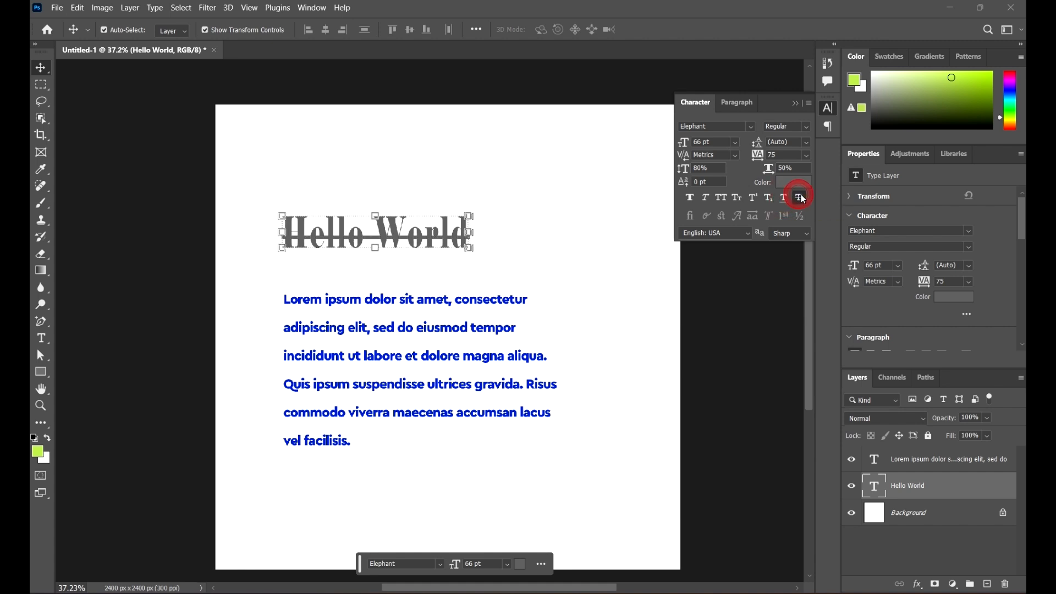
pyautogui.click(799, 199)
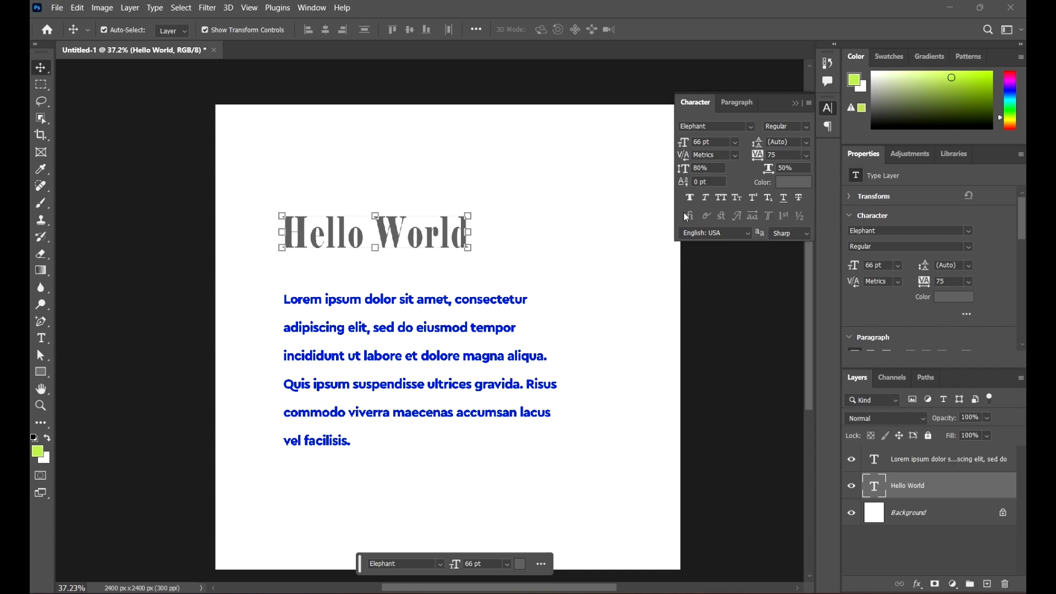
# Step: Open the Character panel flyout menu showing Fractional Widths, No Break and Reset Character
pyautogui.click(809, 104)
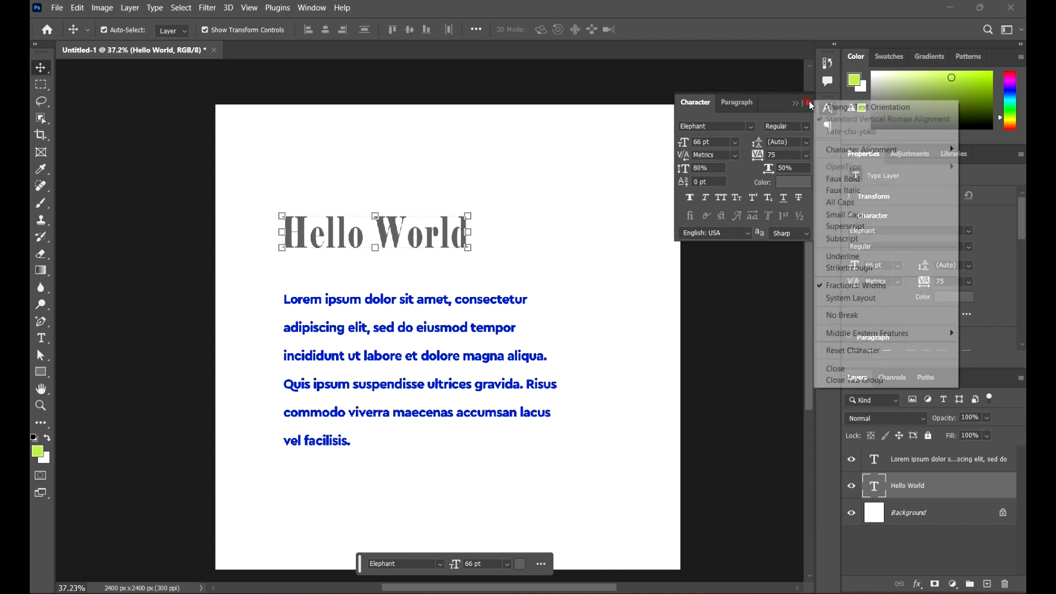